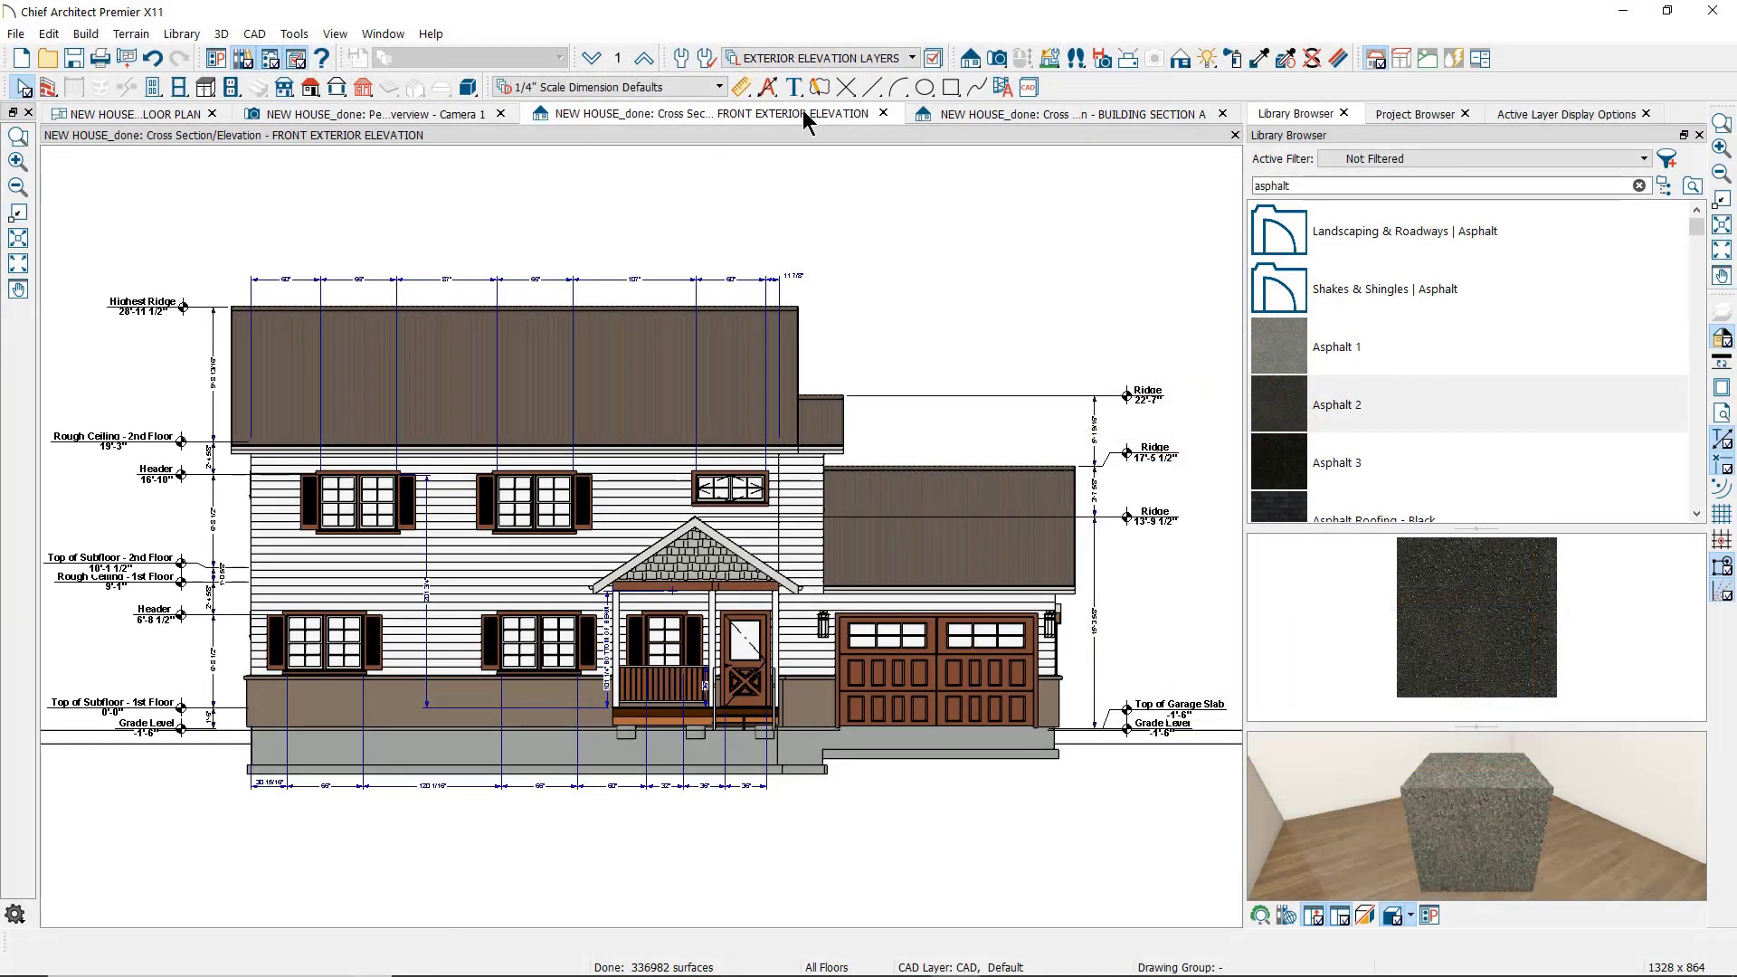
- Open the front exterior elevation view from the camera marker below the house in the 1st floor plan
click(993, 124)
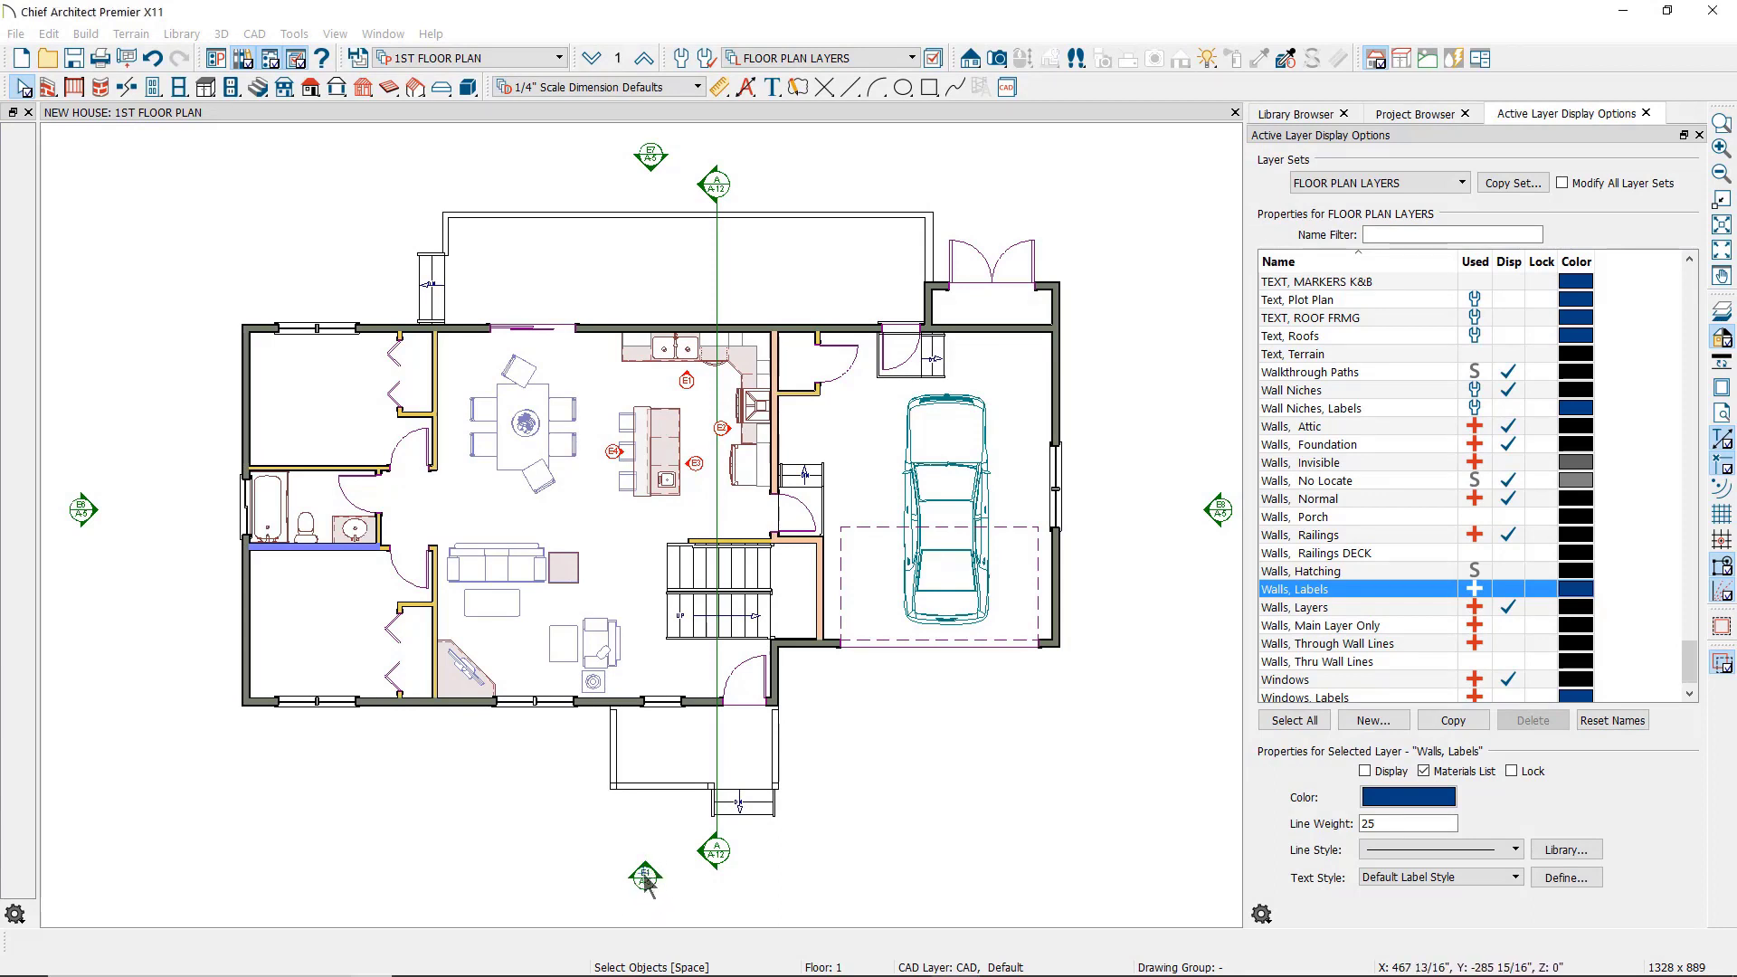
click(645, 878)
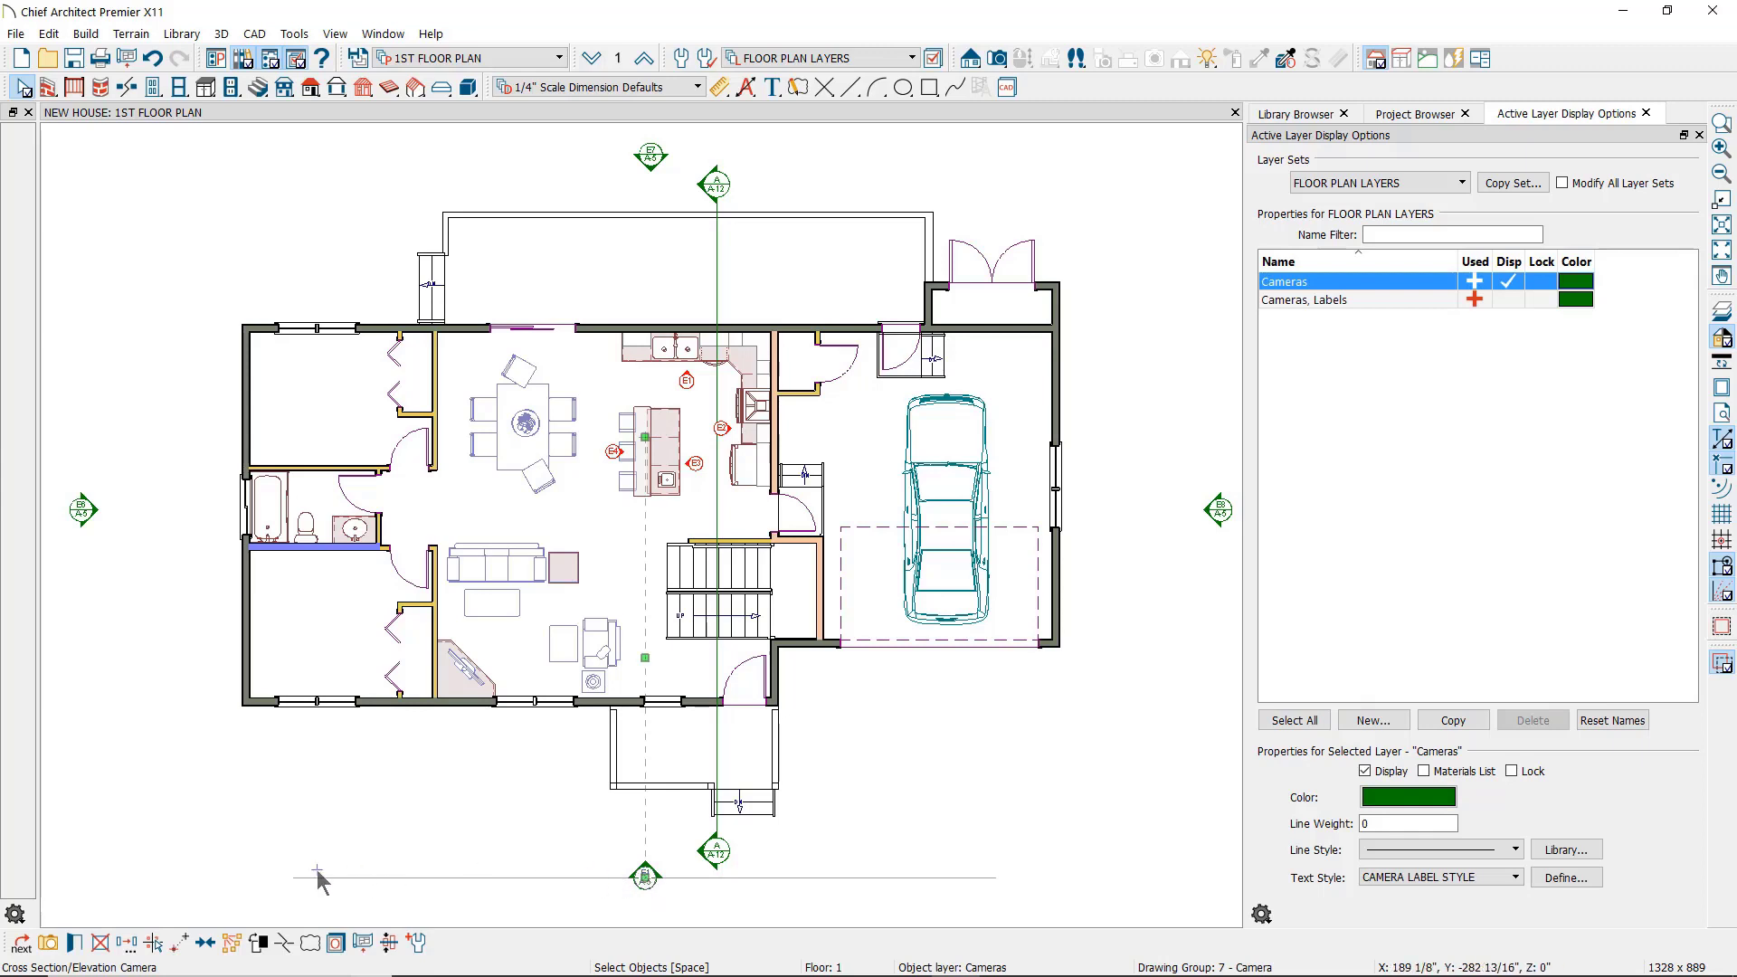
click(49, 945)
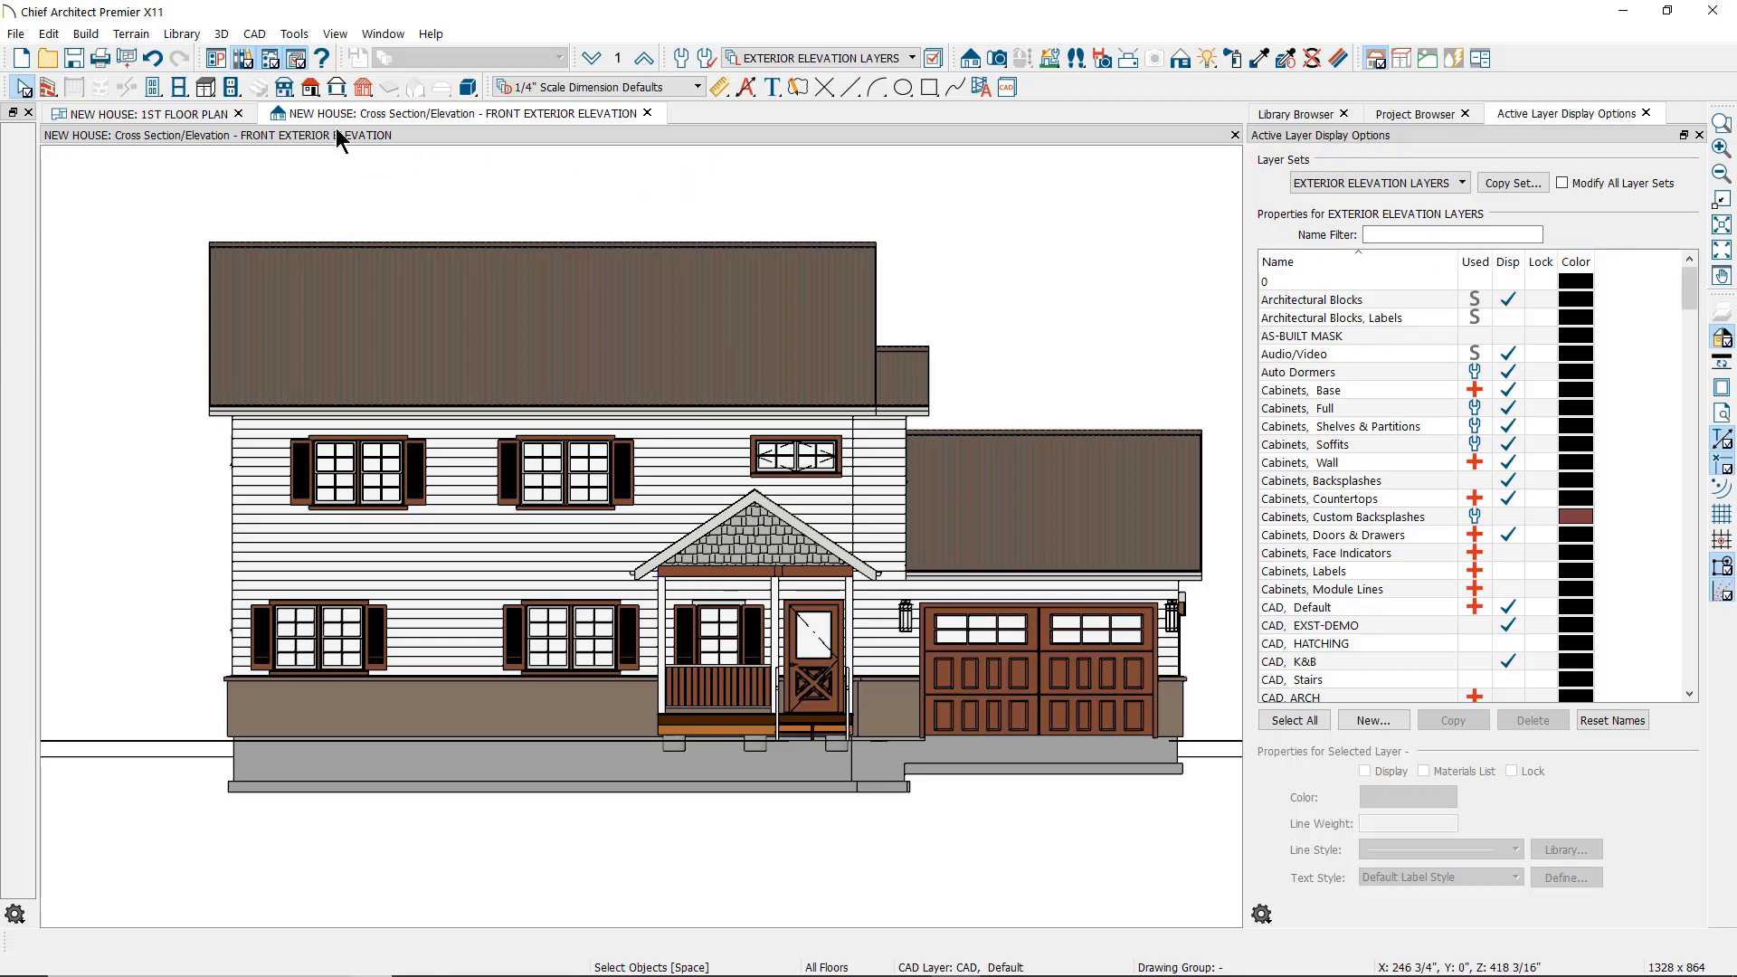
- Add a horizontal manual dimension line across the wall just below the two second-floor double windows
click(252, 33)
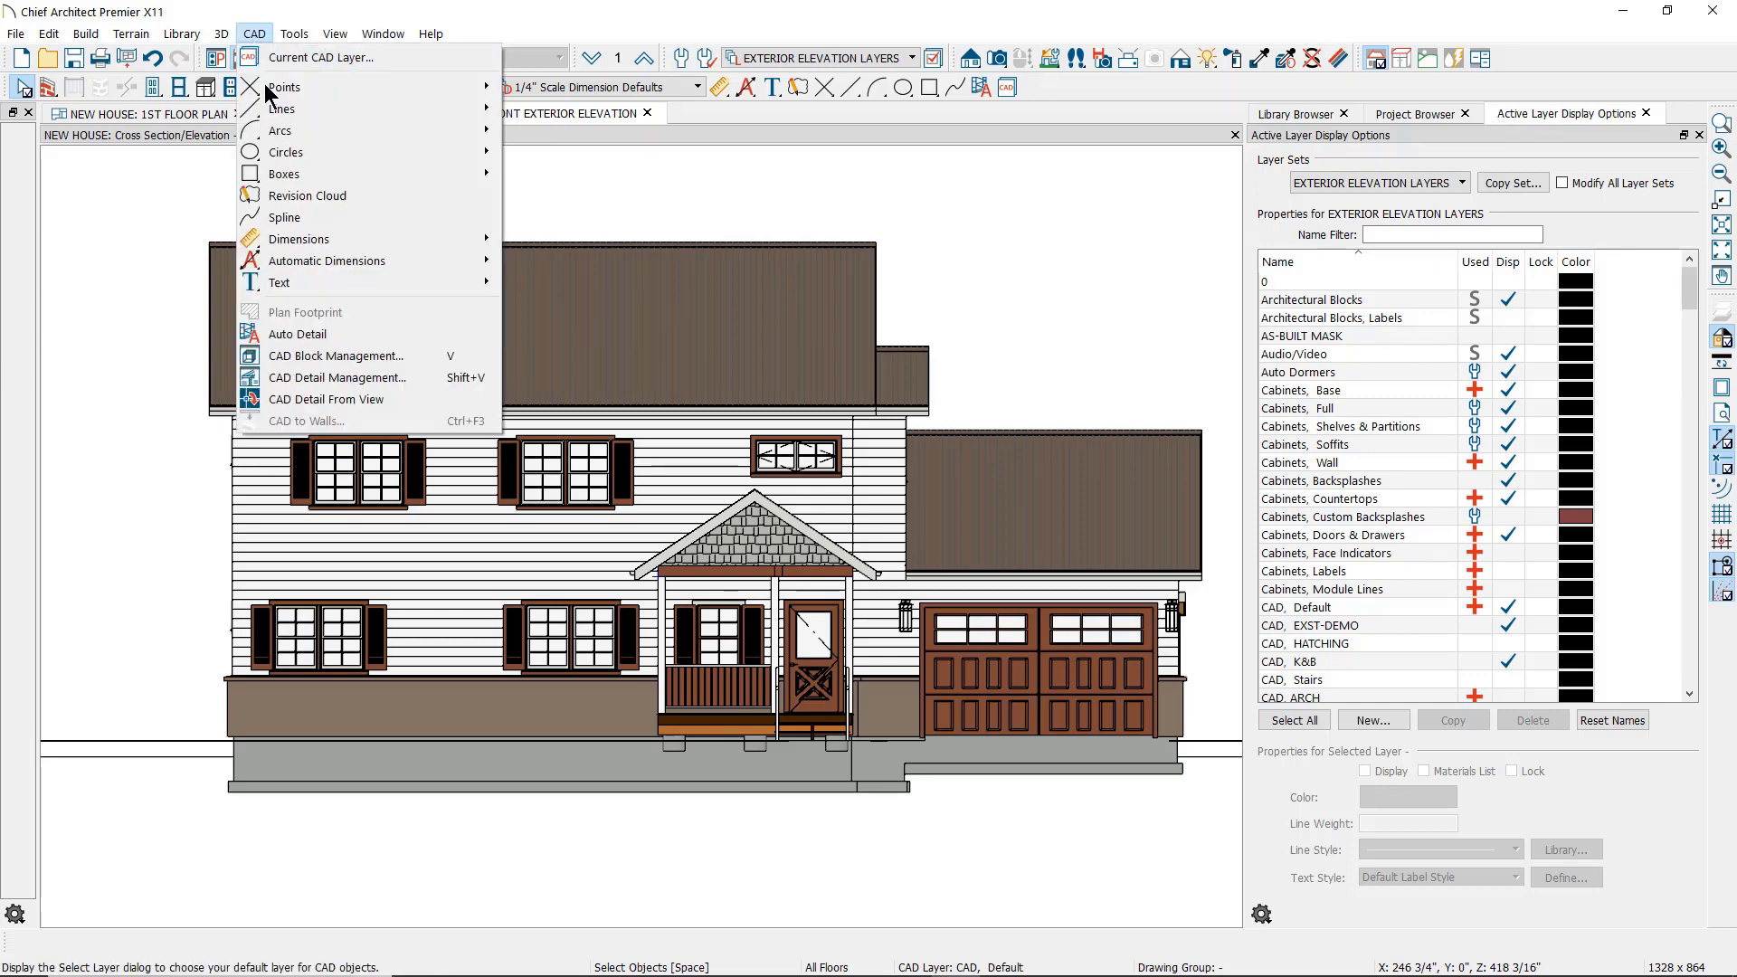
mouse_move(292, 243)
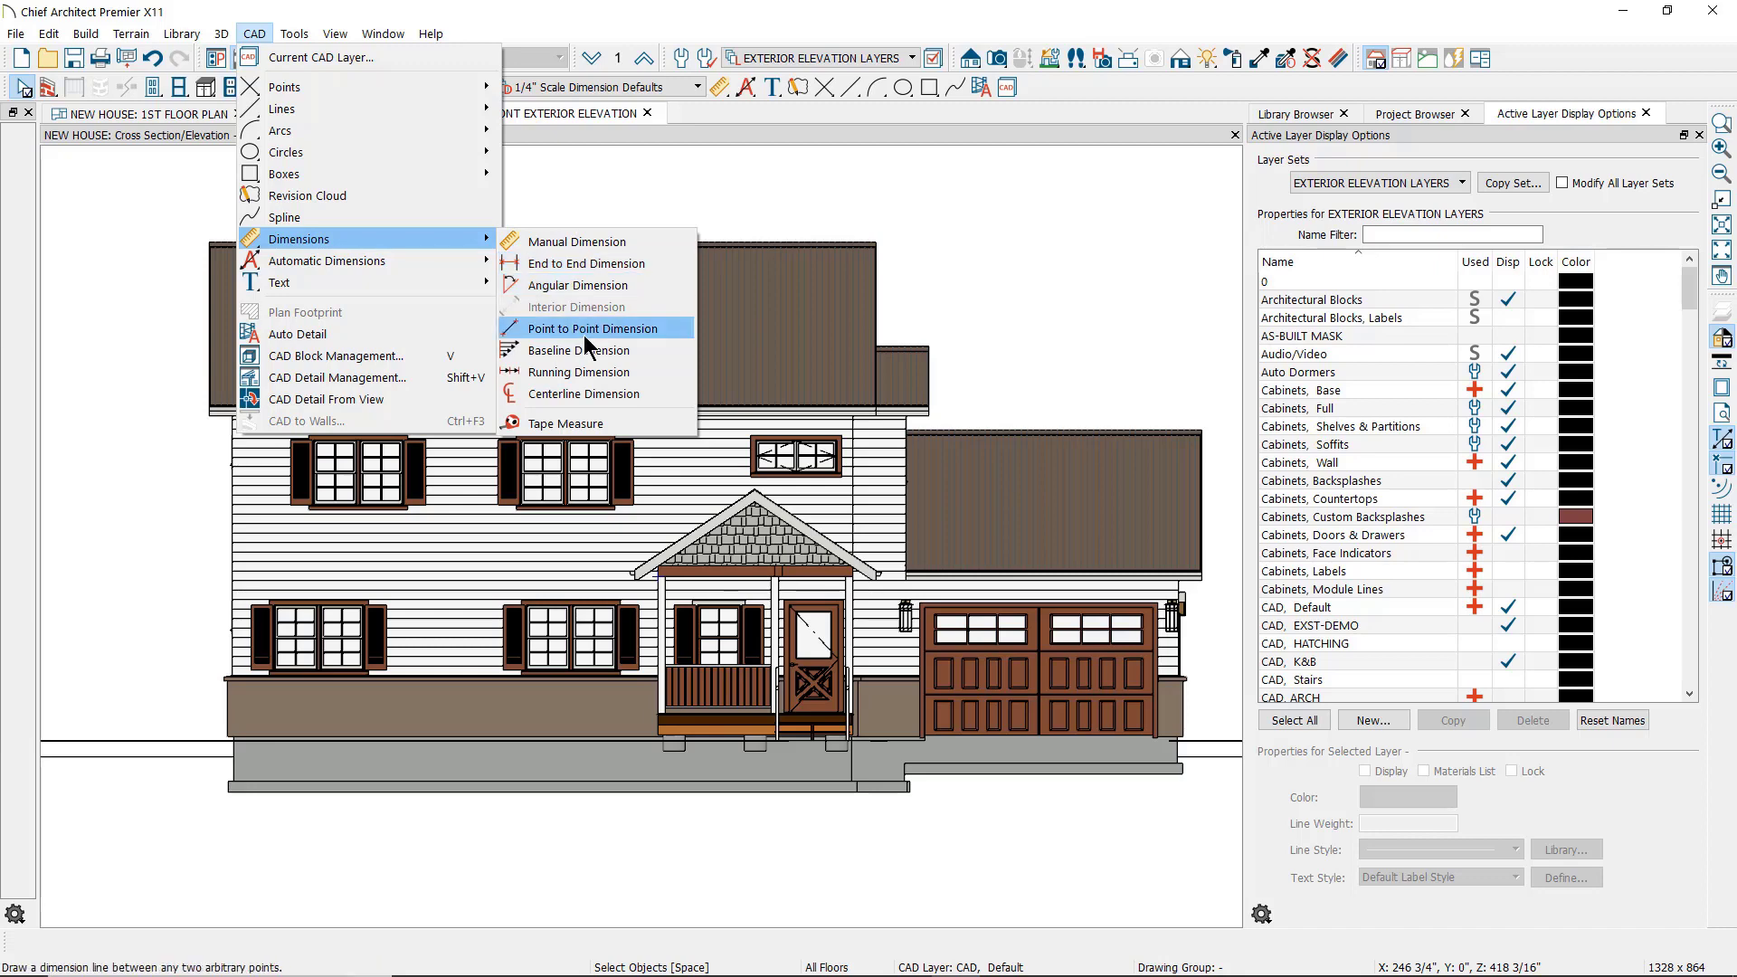
click(593, 249)
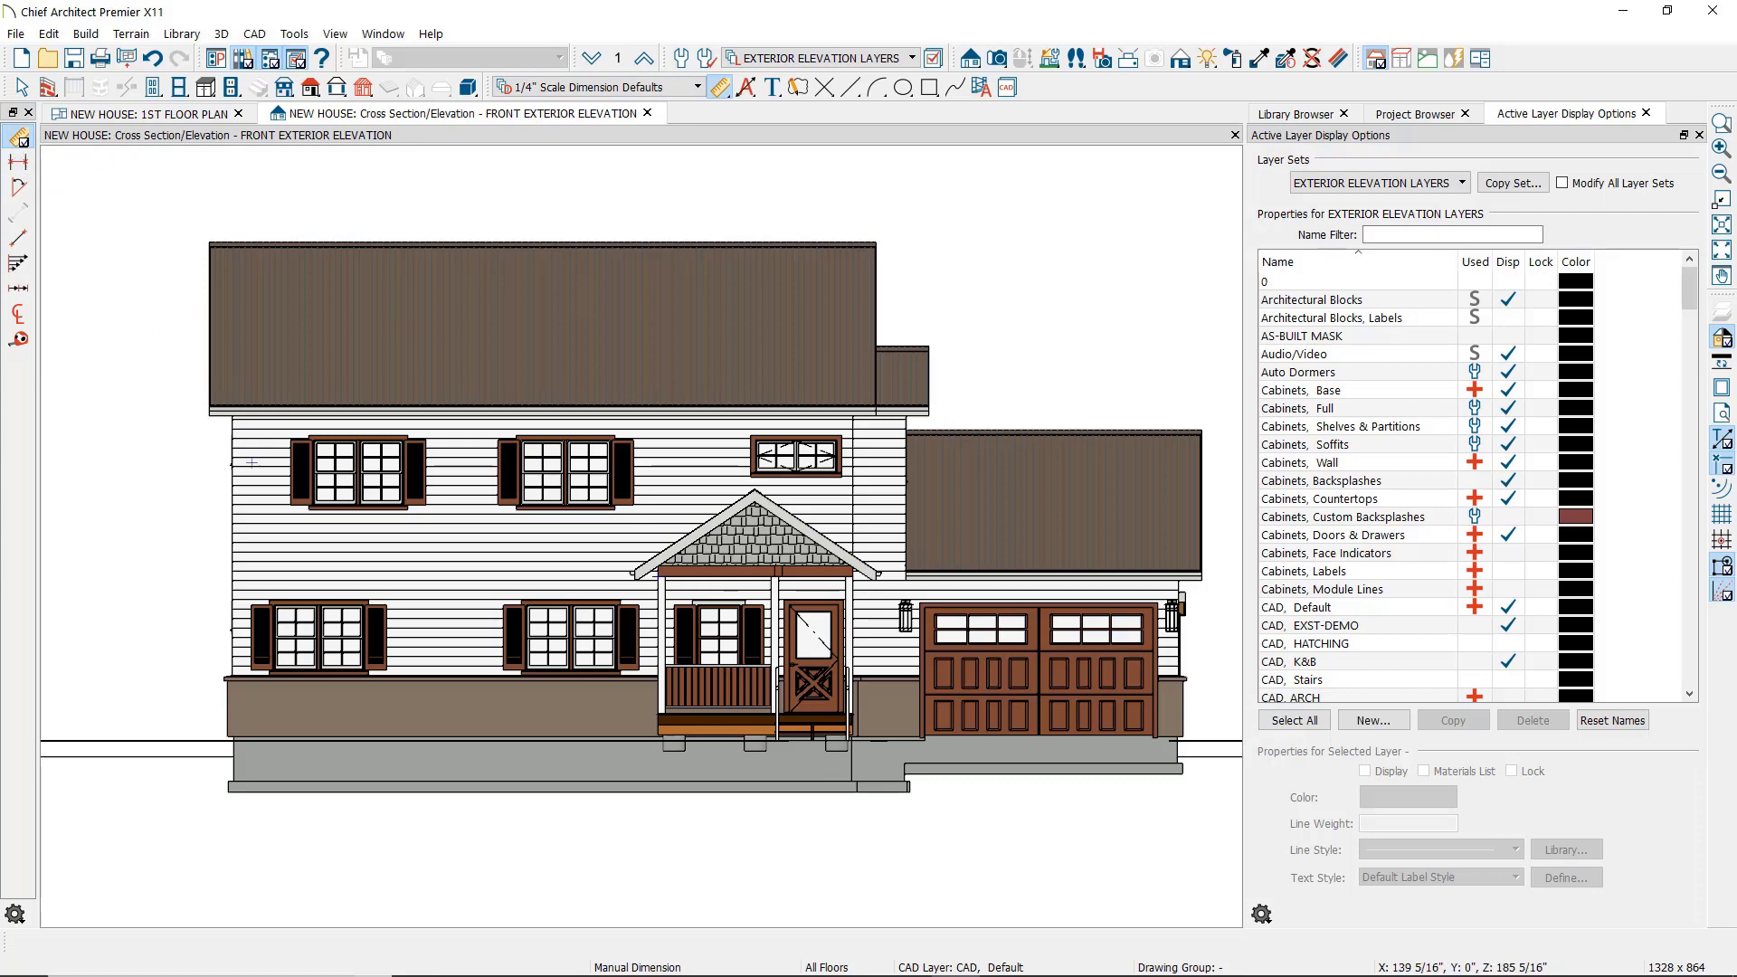
mouse_move(217, 491)
mouse_down()
mouse_move(678, 490)
mouse_move(490, 494)
mouse_move(488, 530)
mouse_up()
scroll(487, 529, up, 2)
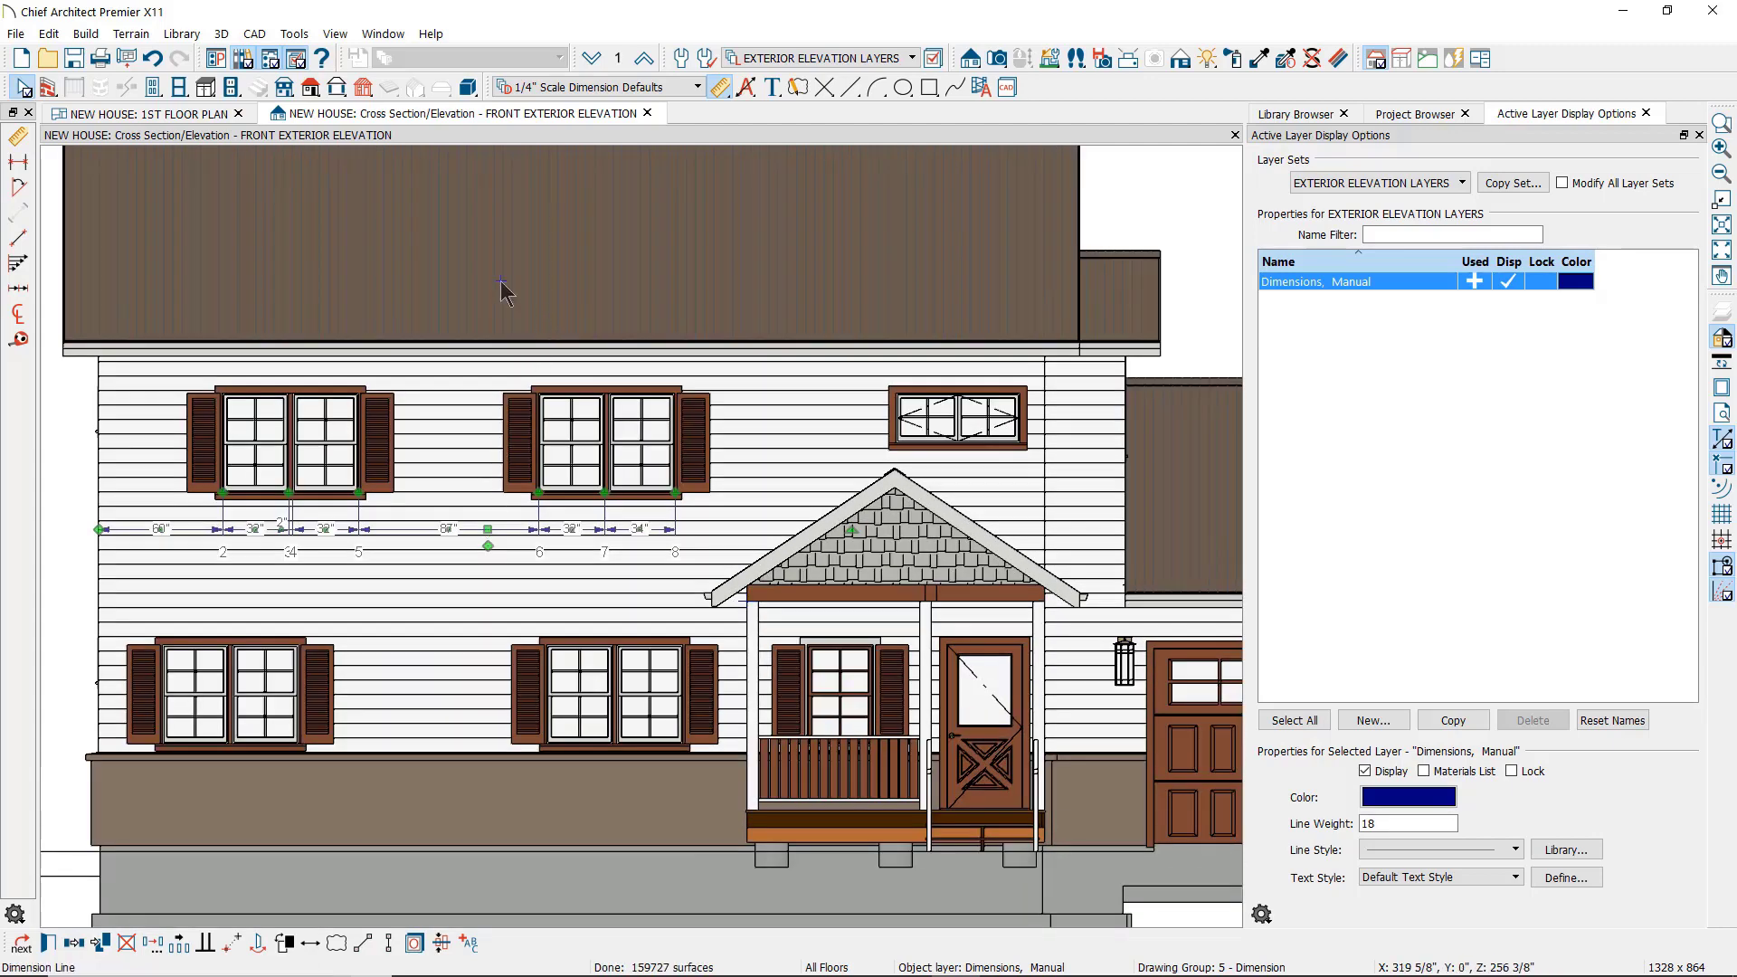
- Open the saved 1/4" Scale Dimension Defaults for editing, keeping them as the active dimension defaults
click(684, 58)
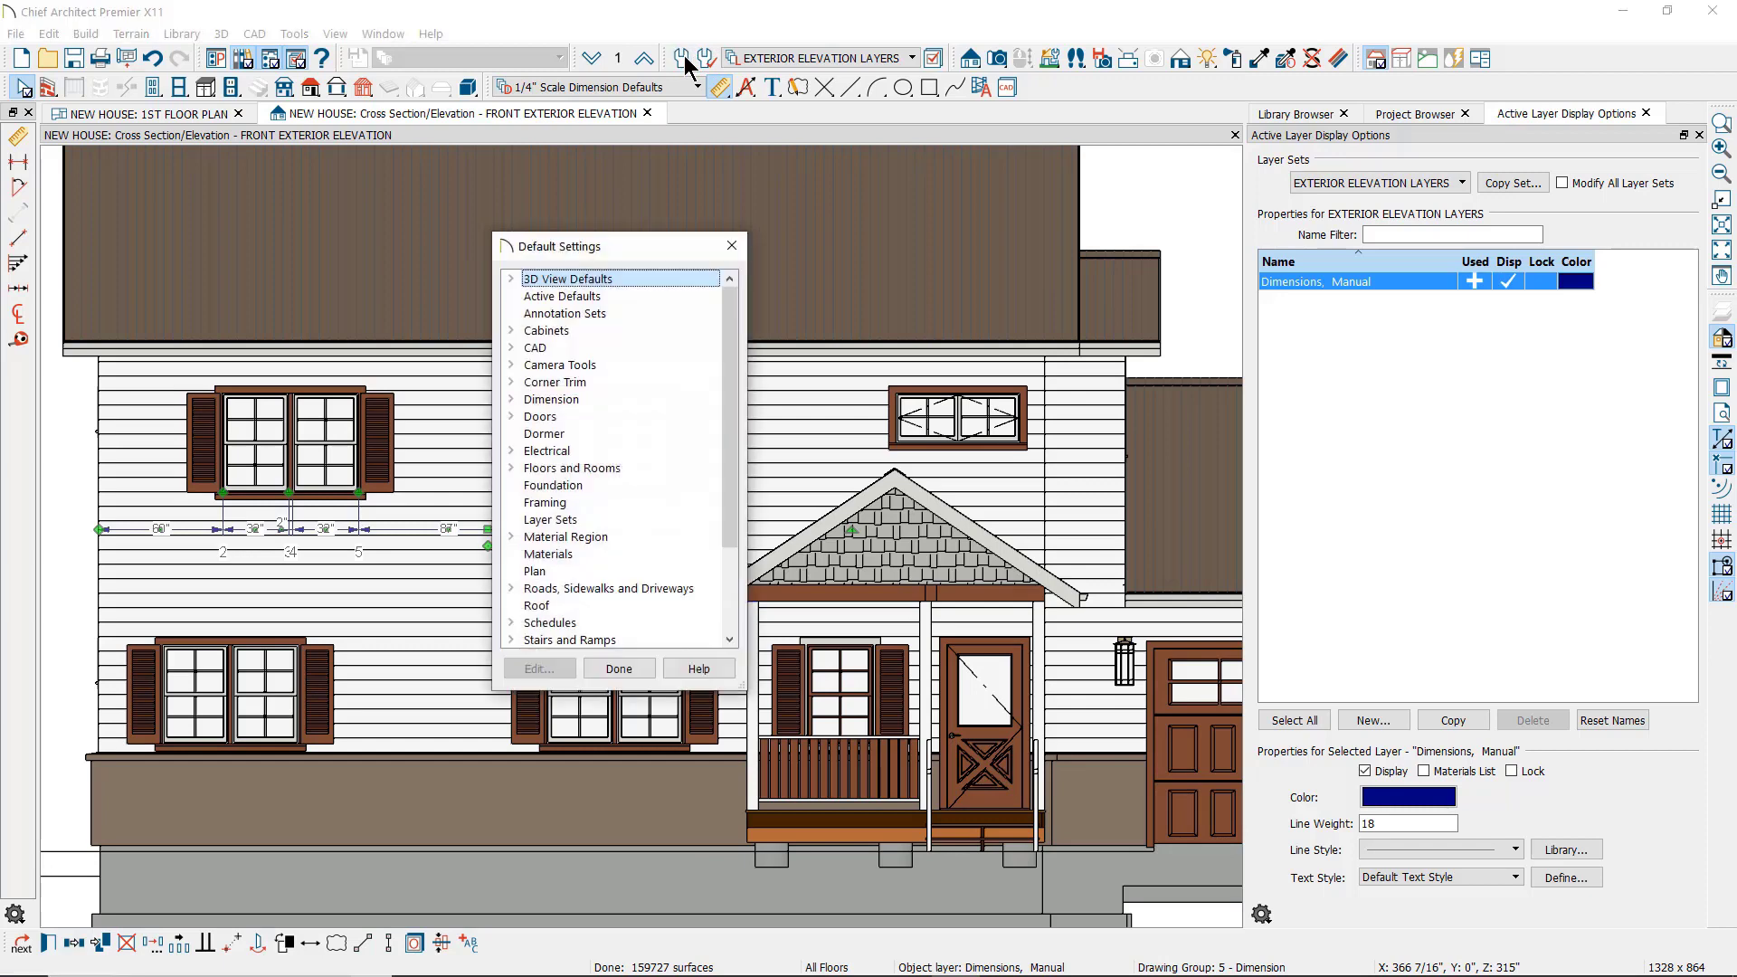
click(511, 400)
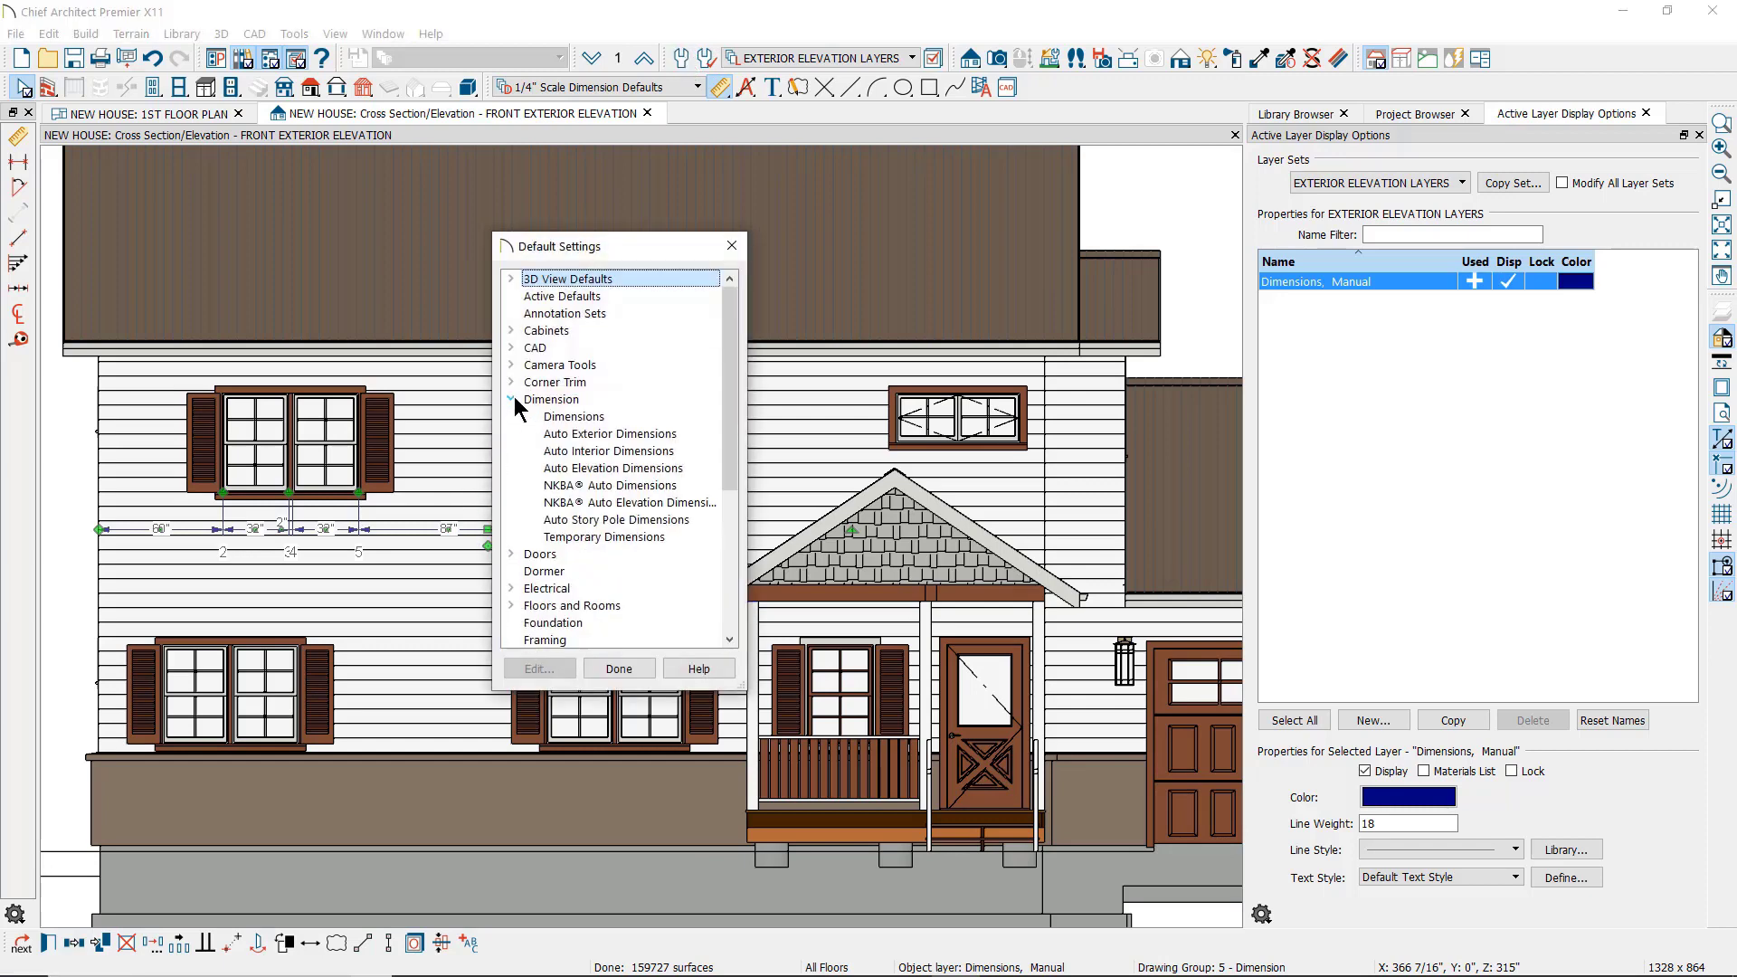
double_click(564, 417)
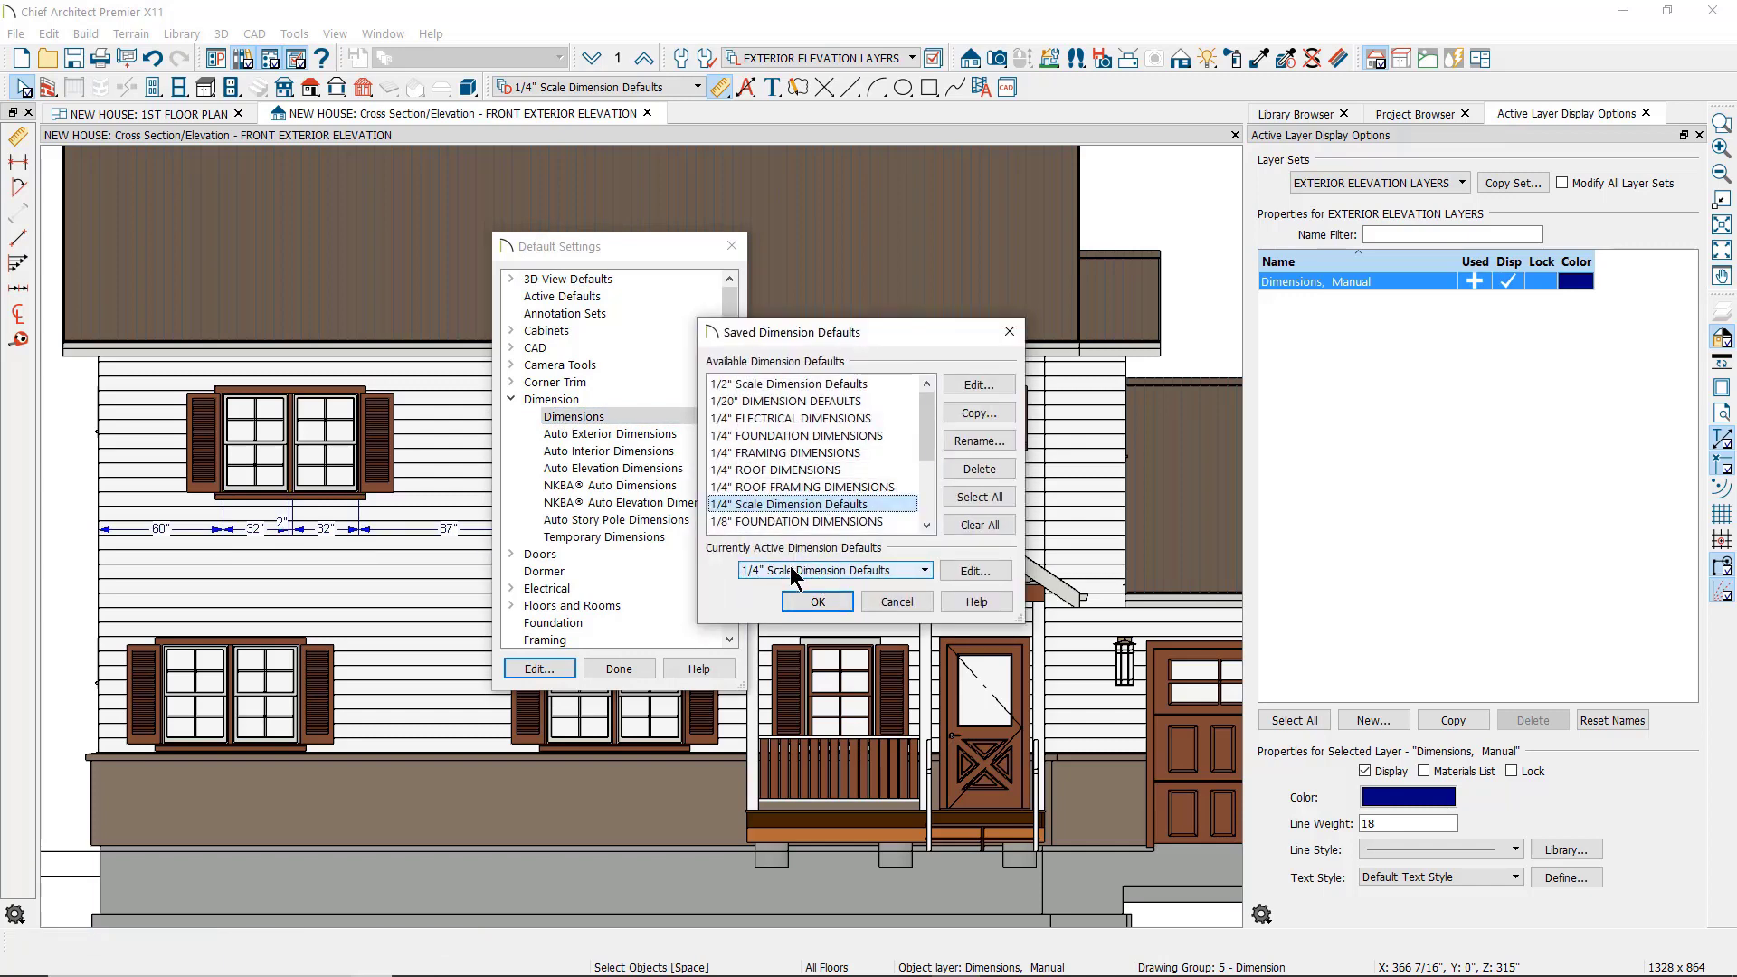
click(924, 571)
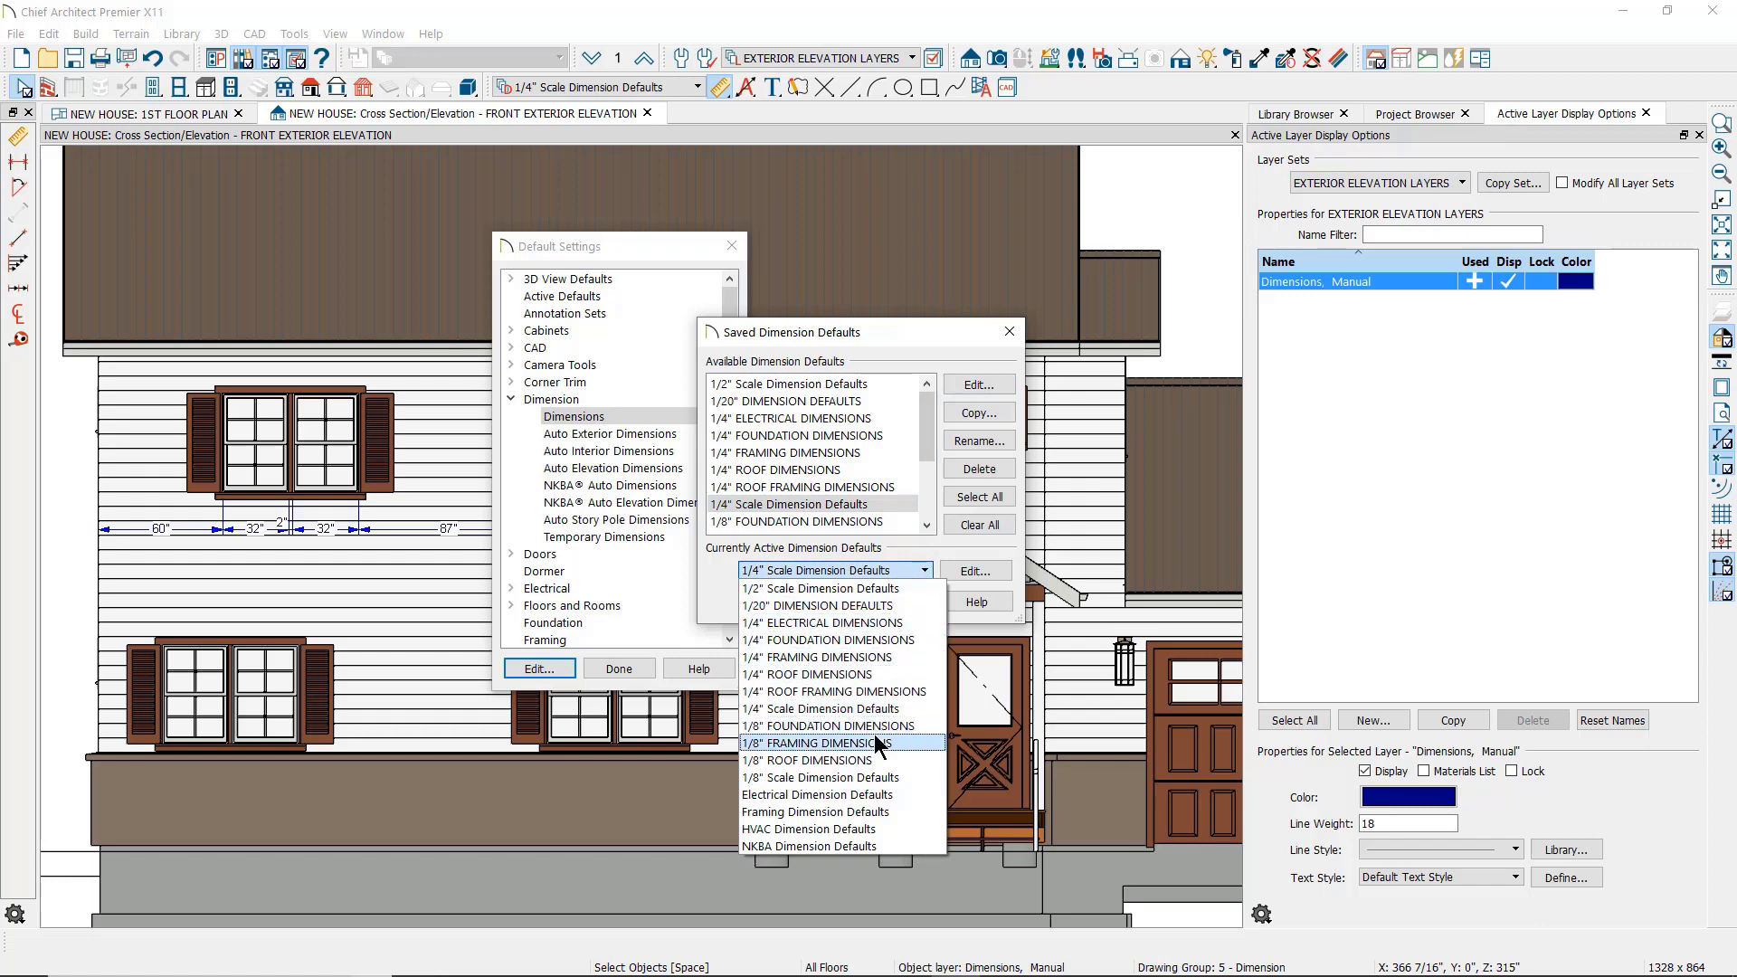
click(892, 571)
click(982, 387)
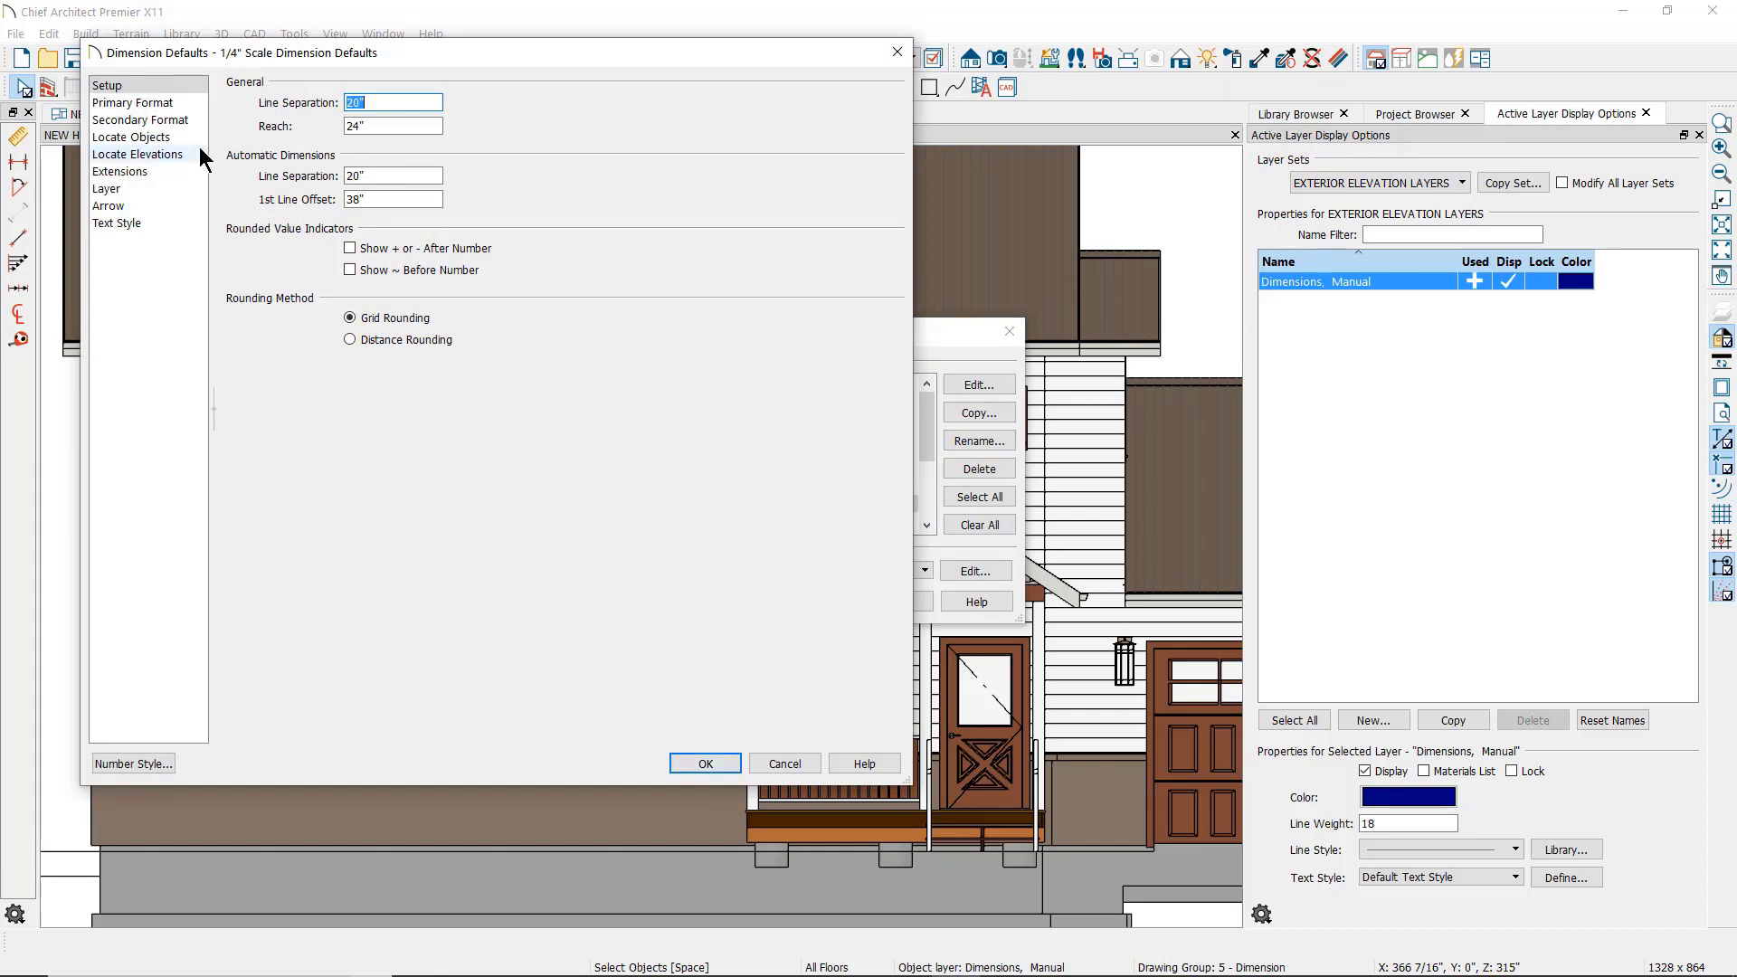
- Review the format, object location, extension, layer, arrow and text style settings of the dimension defaults, and close the default settings
click(174, 97)
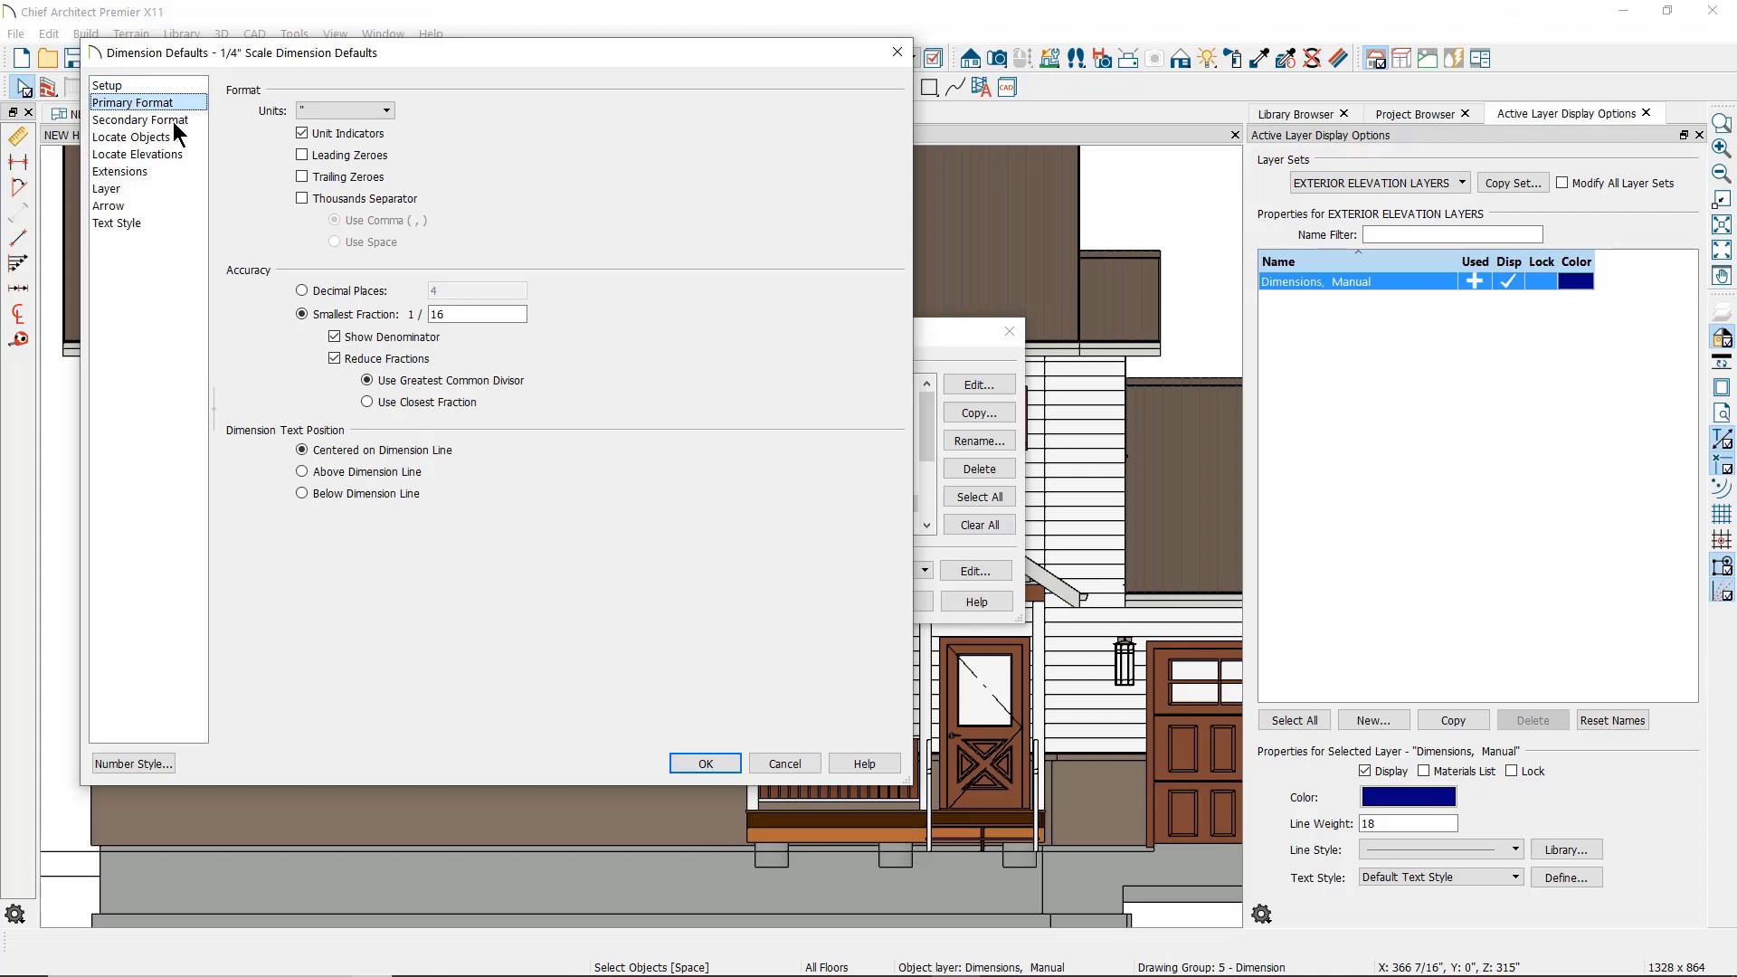
click(170, 137)
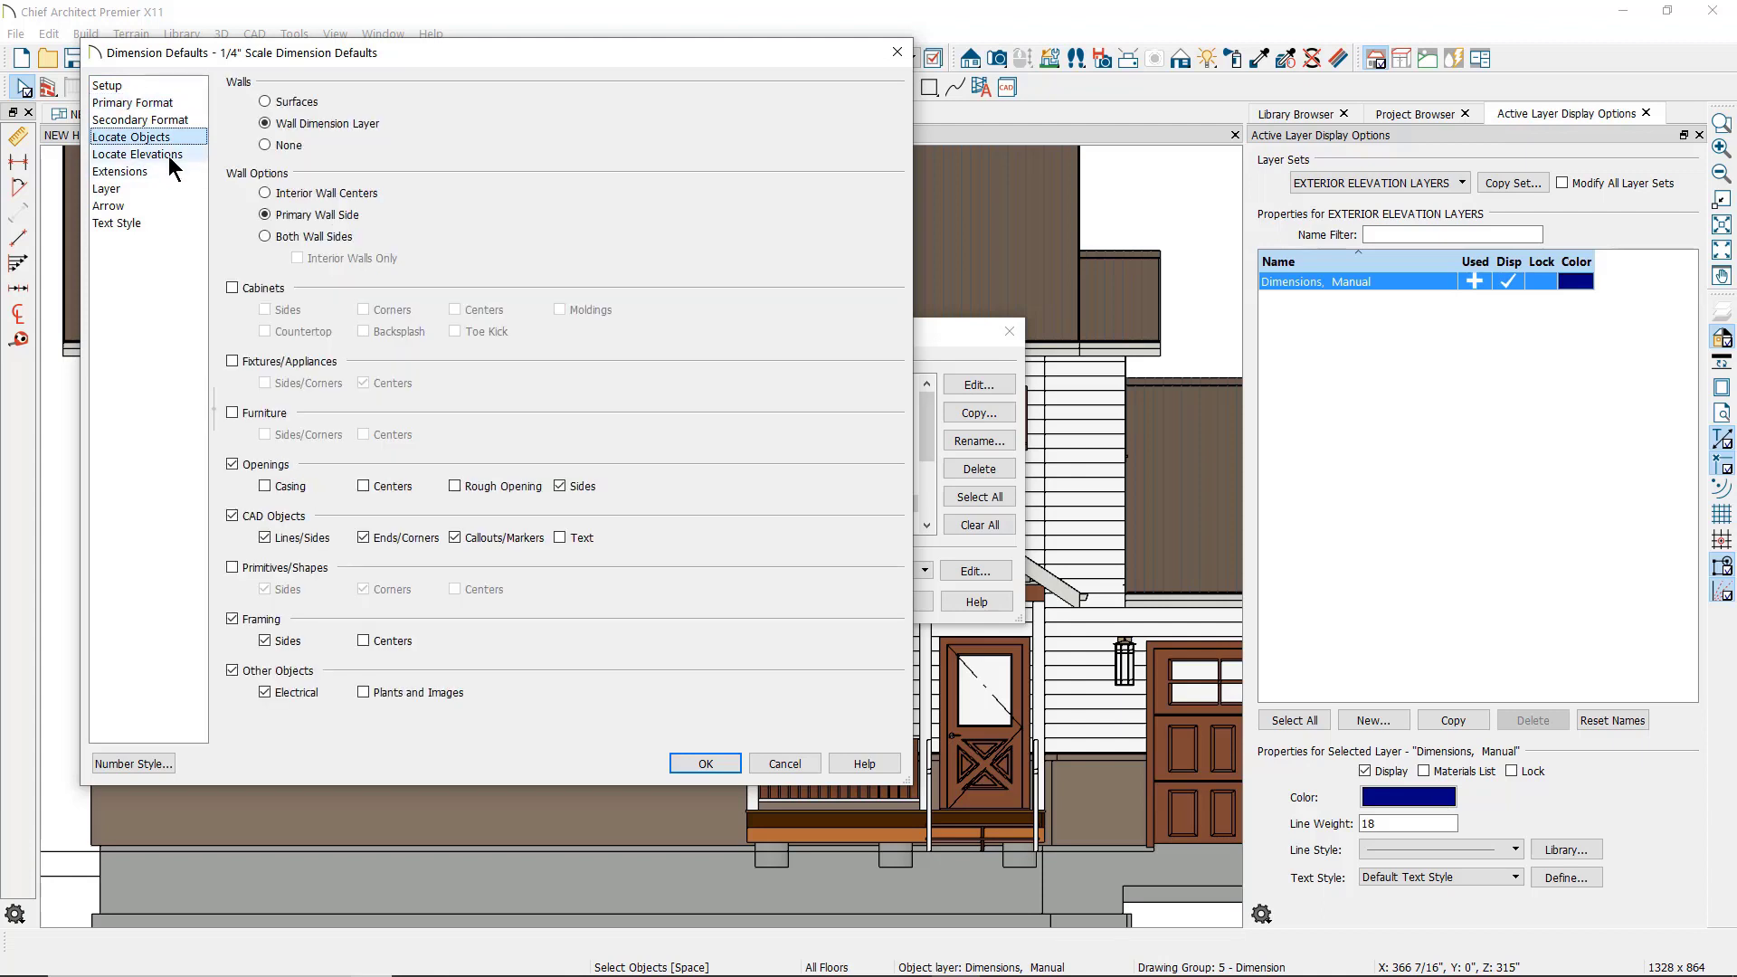
click(168, 168)
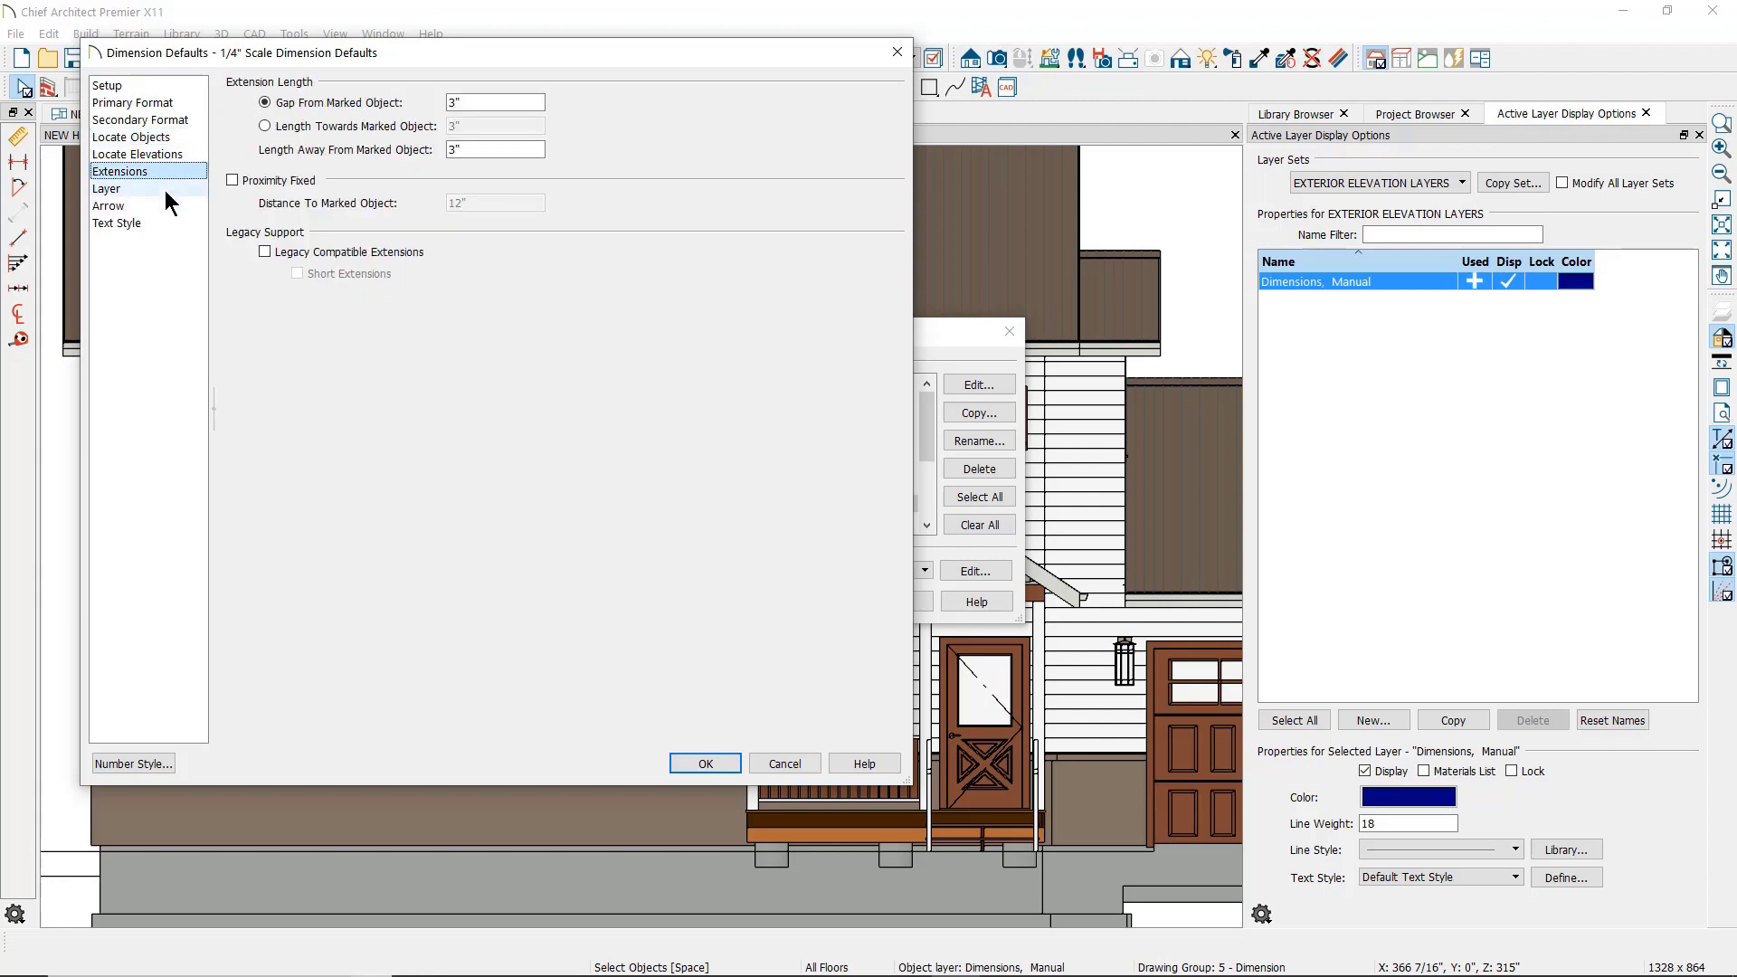
click(165, 190)
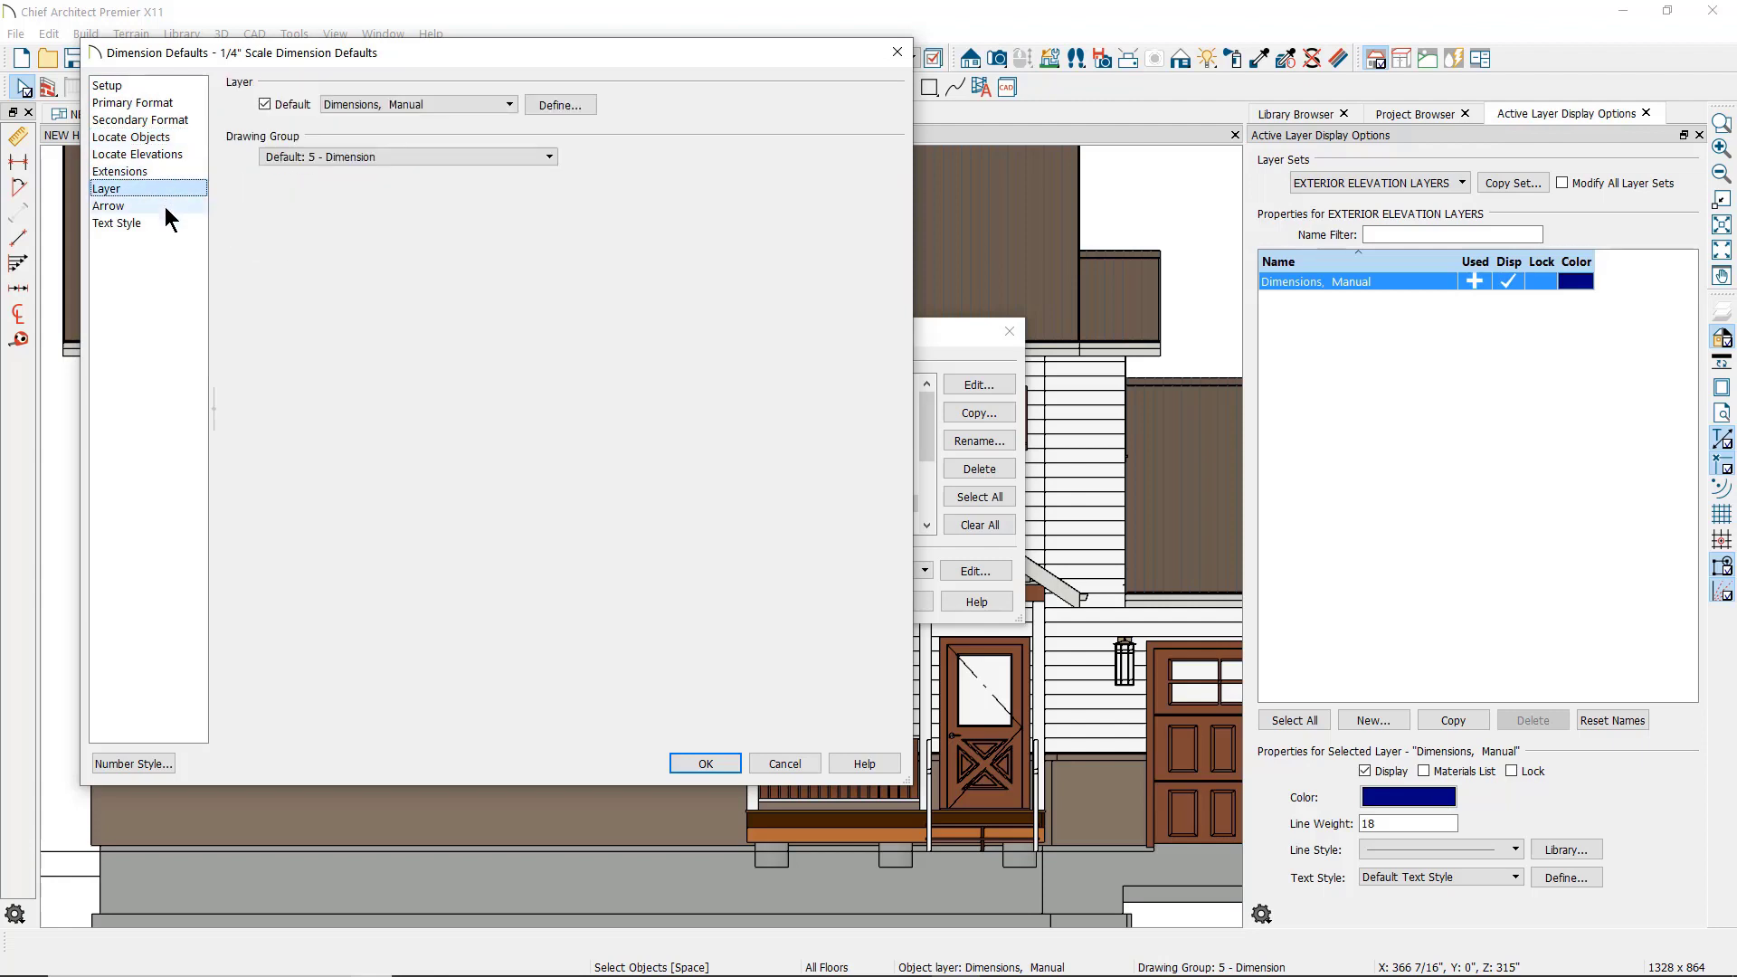
click(165, 207)
click(166, 227)
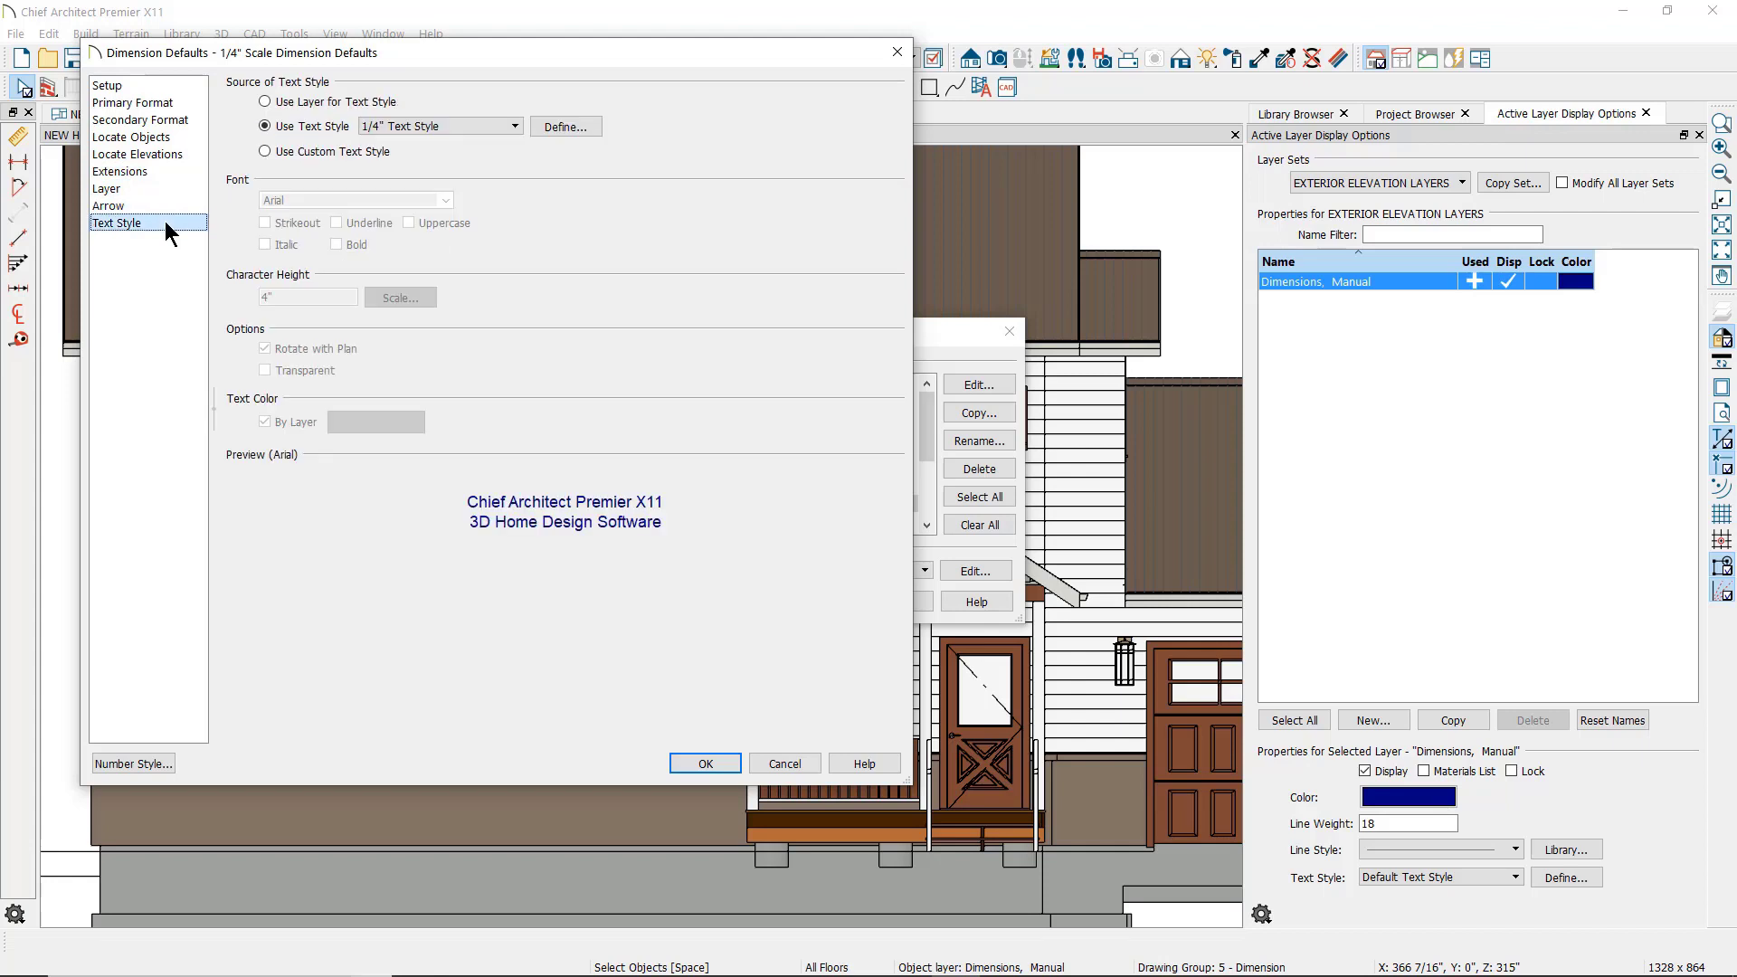
click(717, 770)
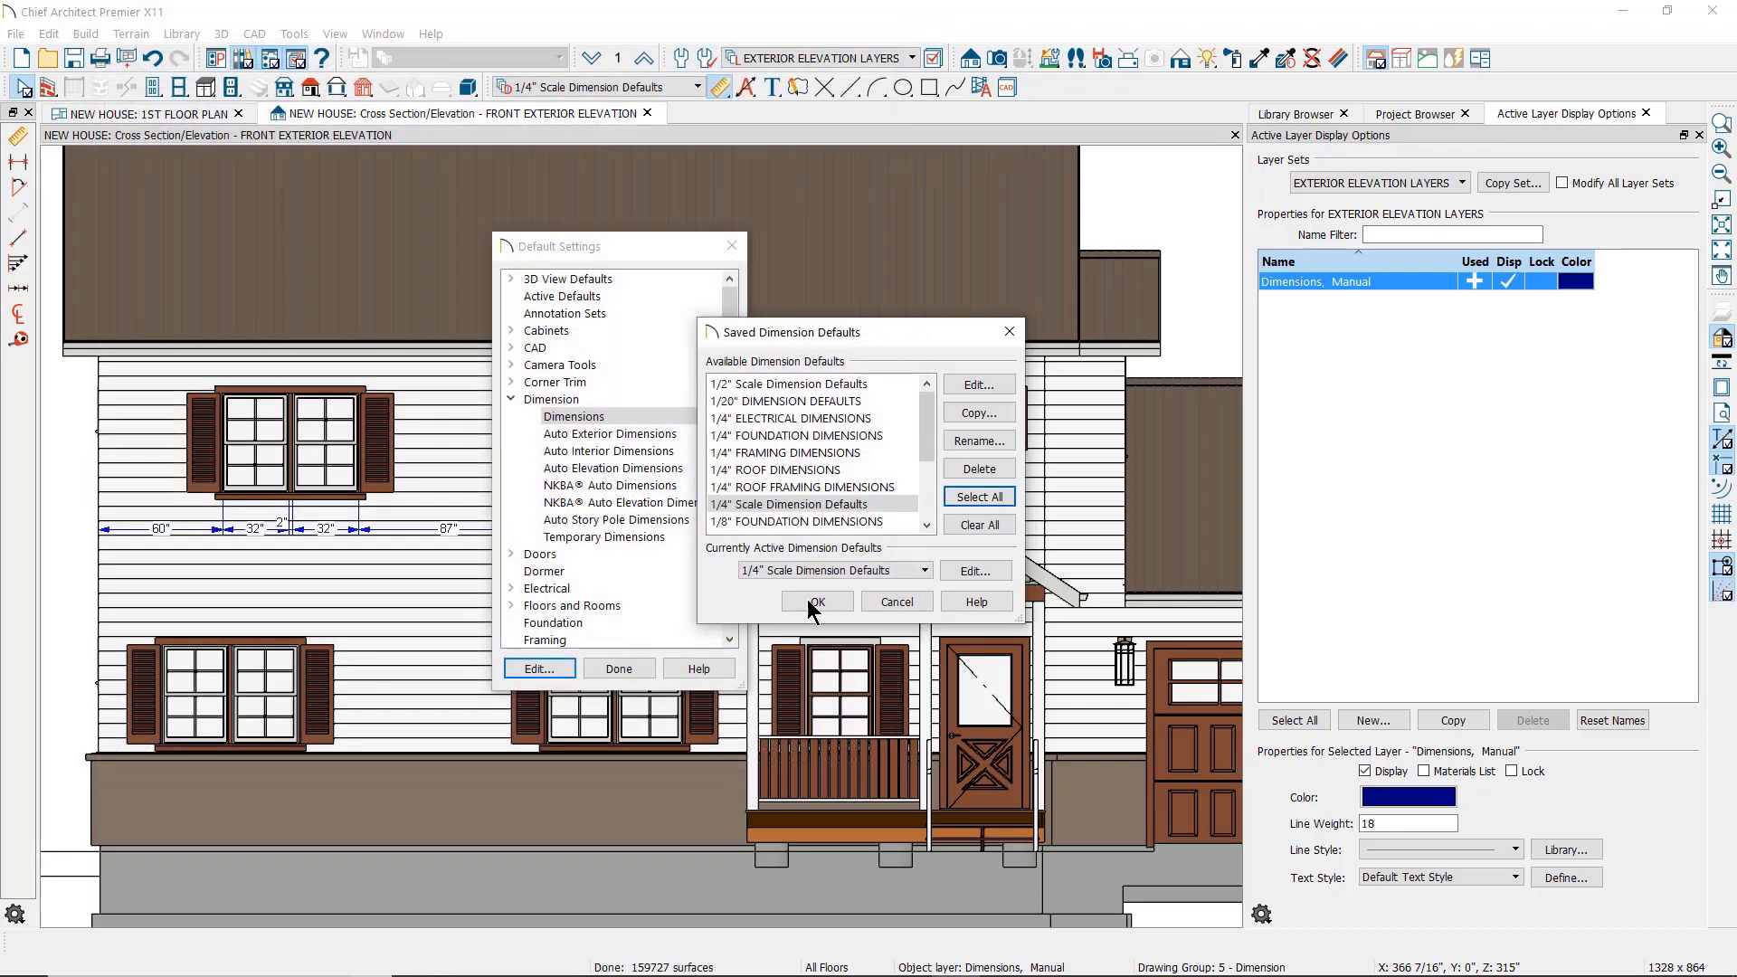
click(866, 605)
click(621, 669)
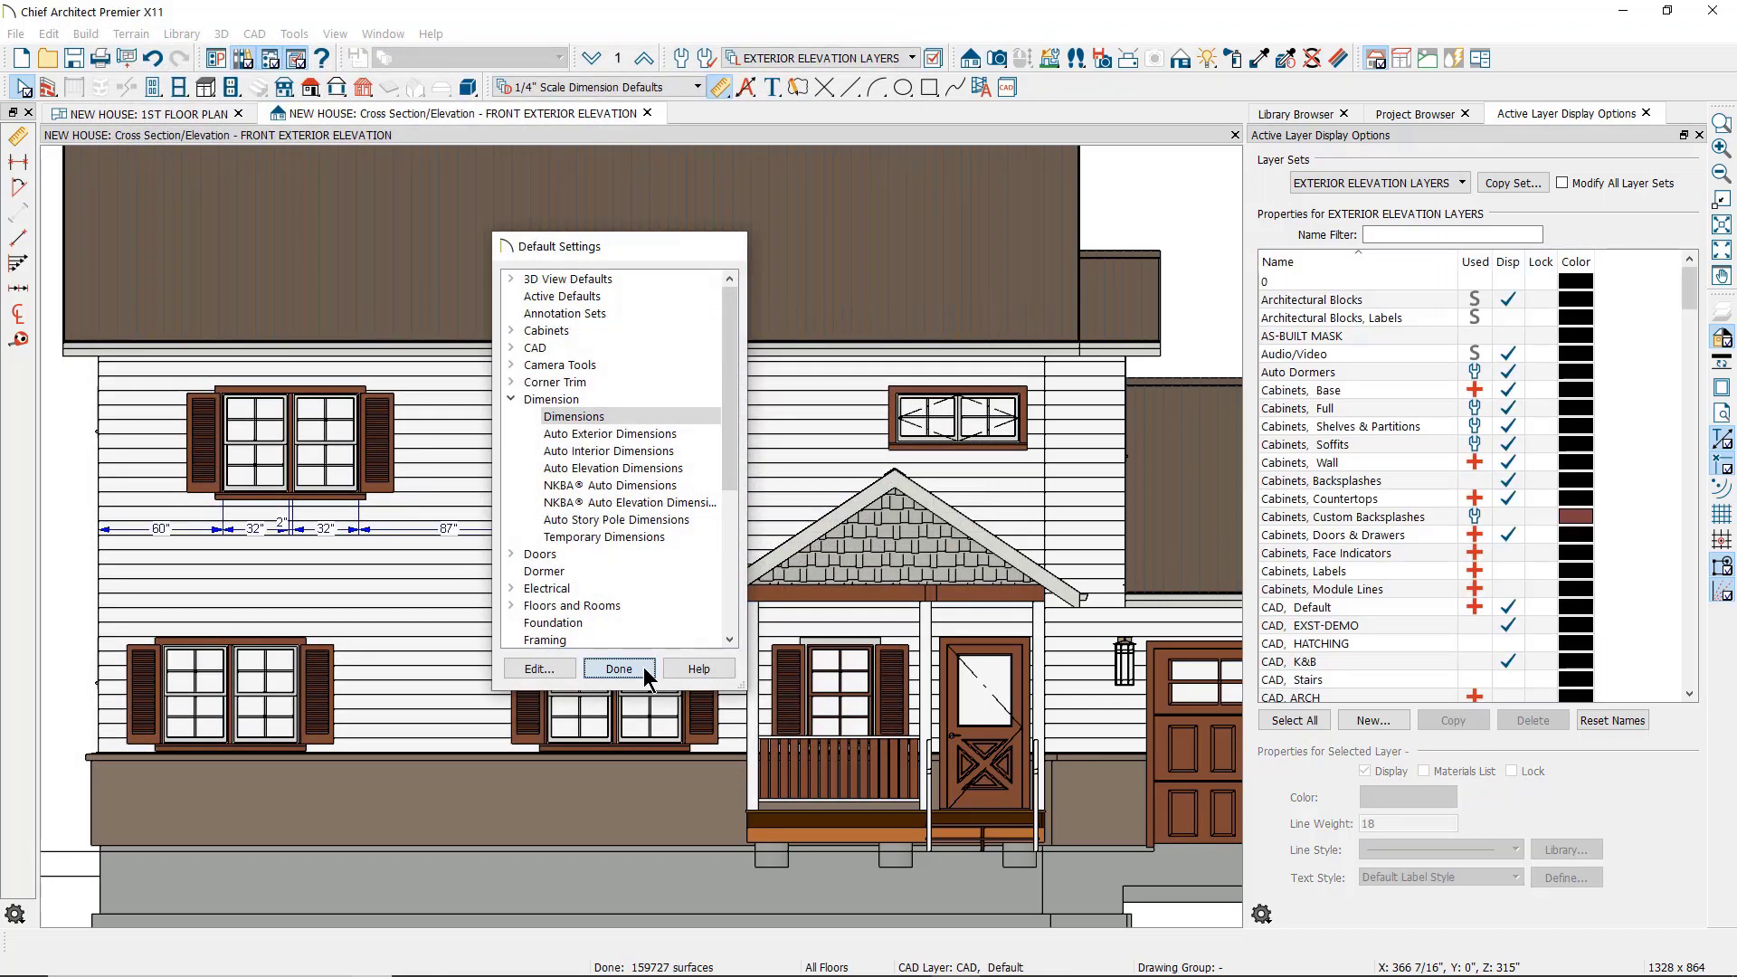
- Remove the first window's two center extension lines from the horizontal dimension and extend it to the near side of the small window above the porch
click(404, 530)
mouse_move(404, 530)
mouse_down()
mouse_move(402, 579)
mouse_move(401, 532)
mouse_up()
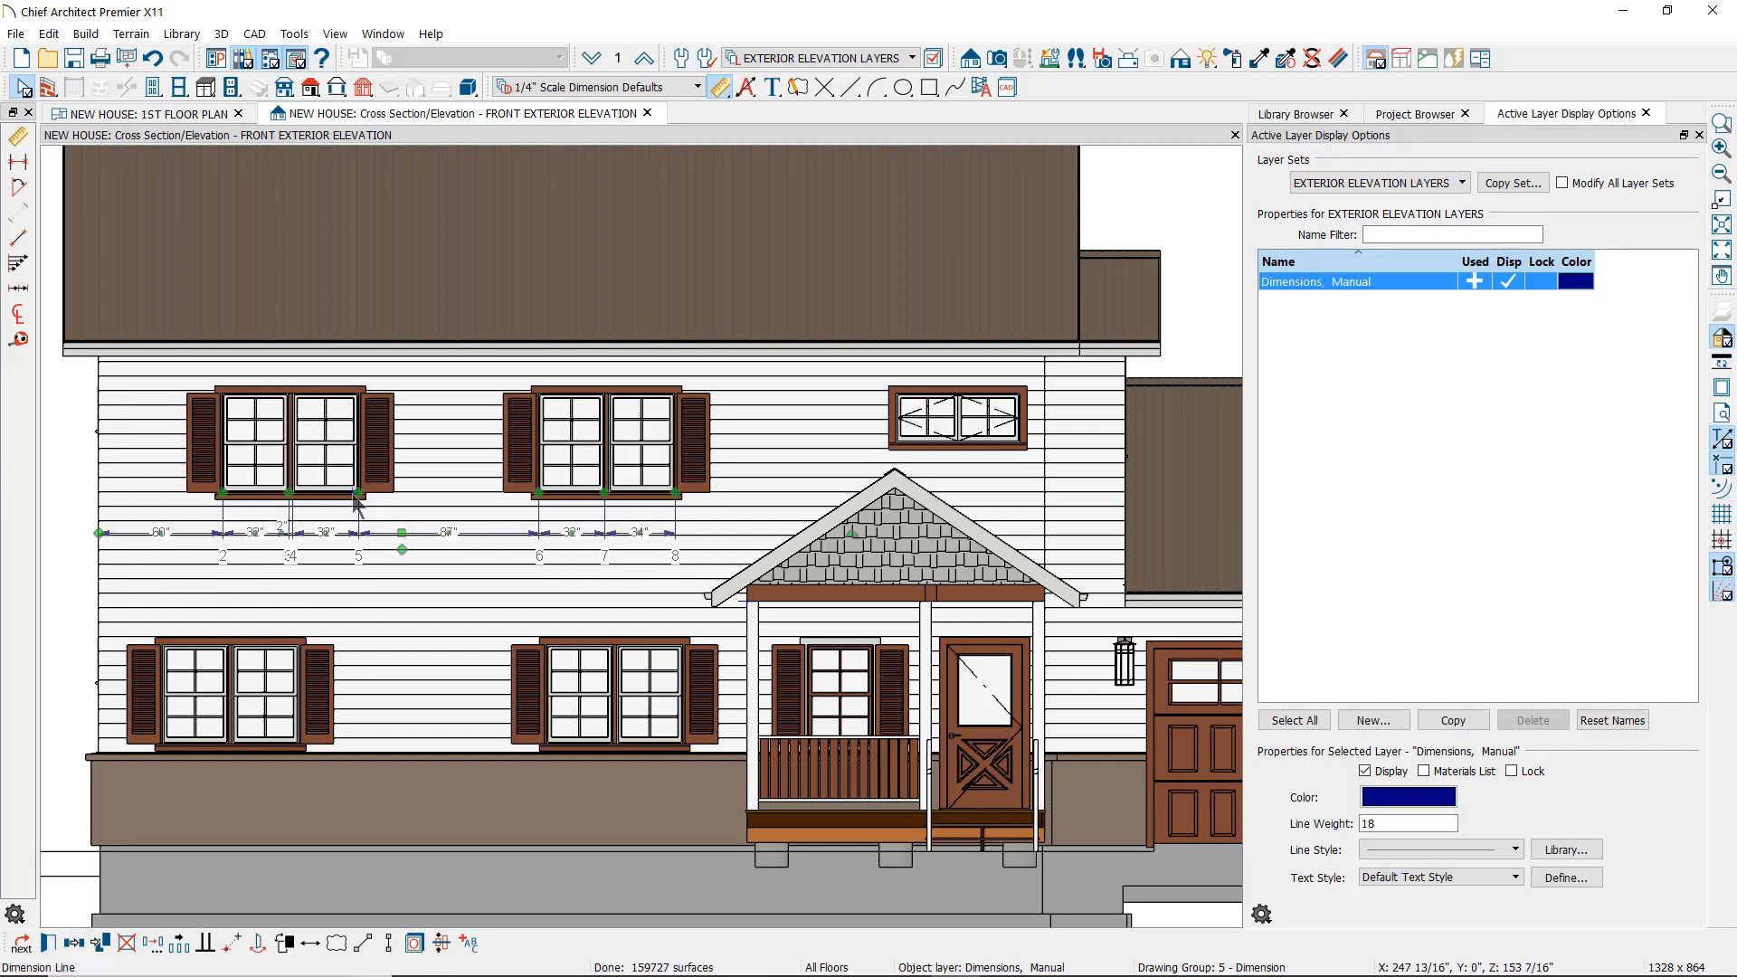
drag(290, 494, 308, 534)
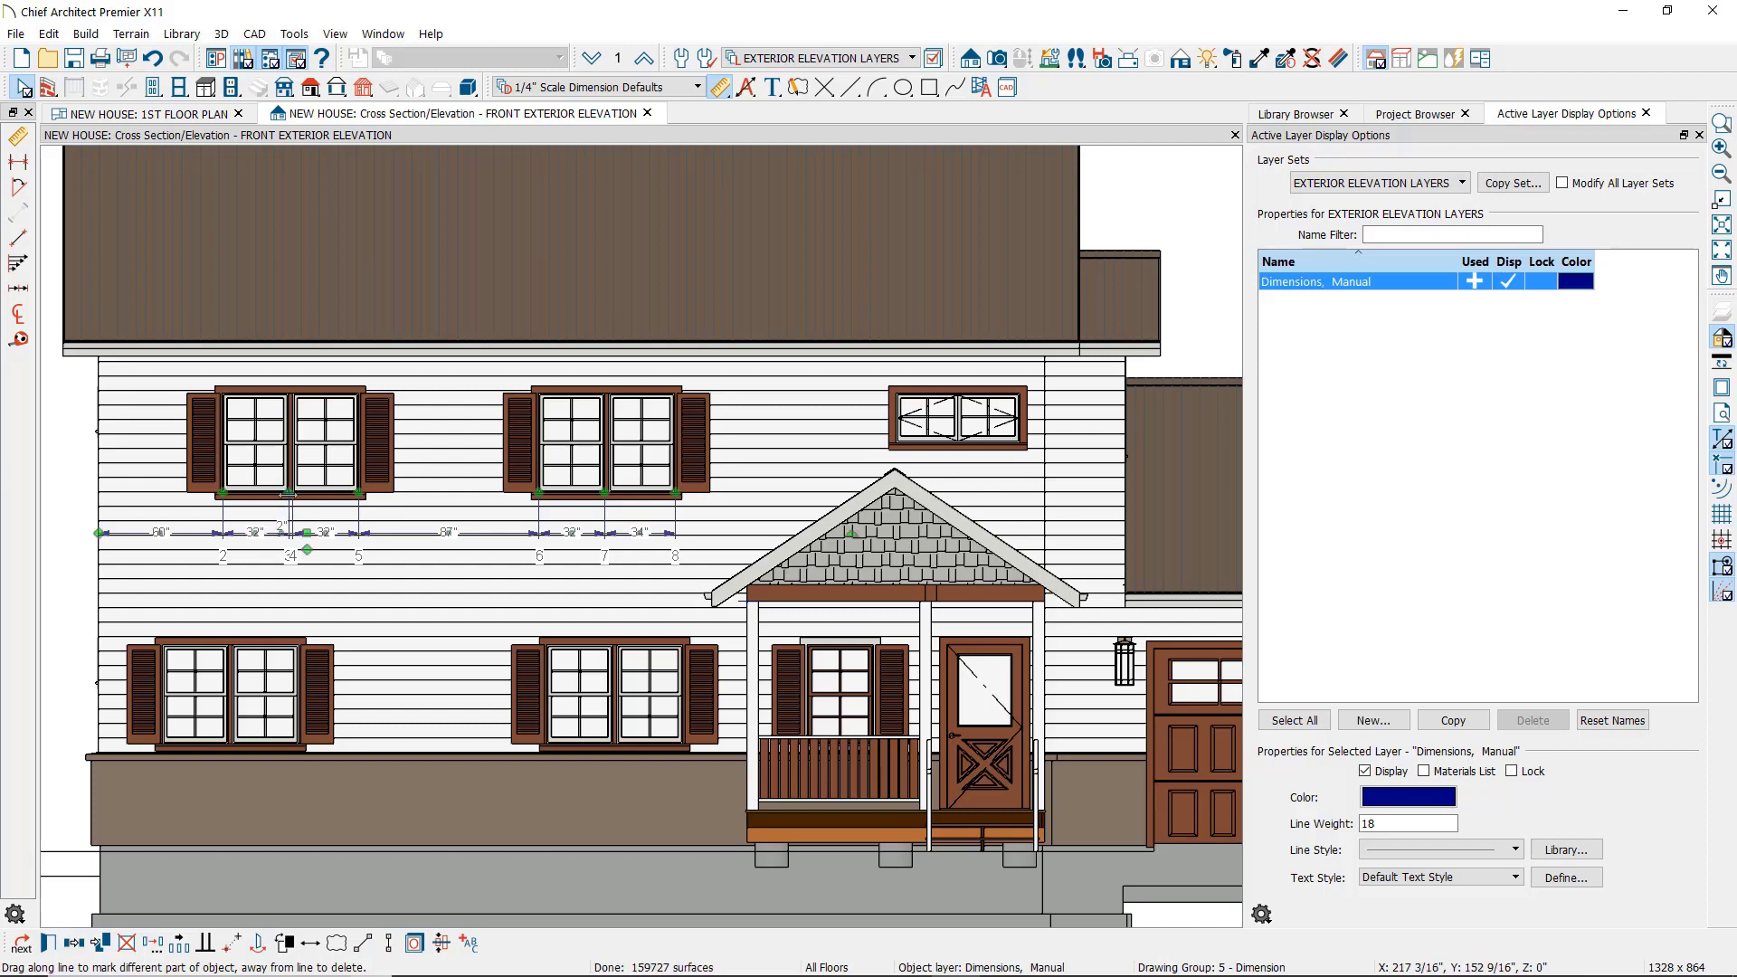
key(Escape)
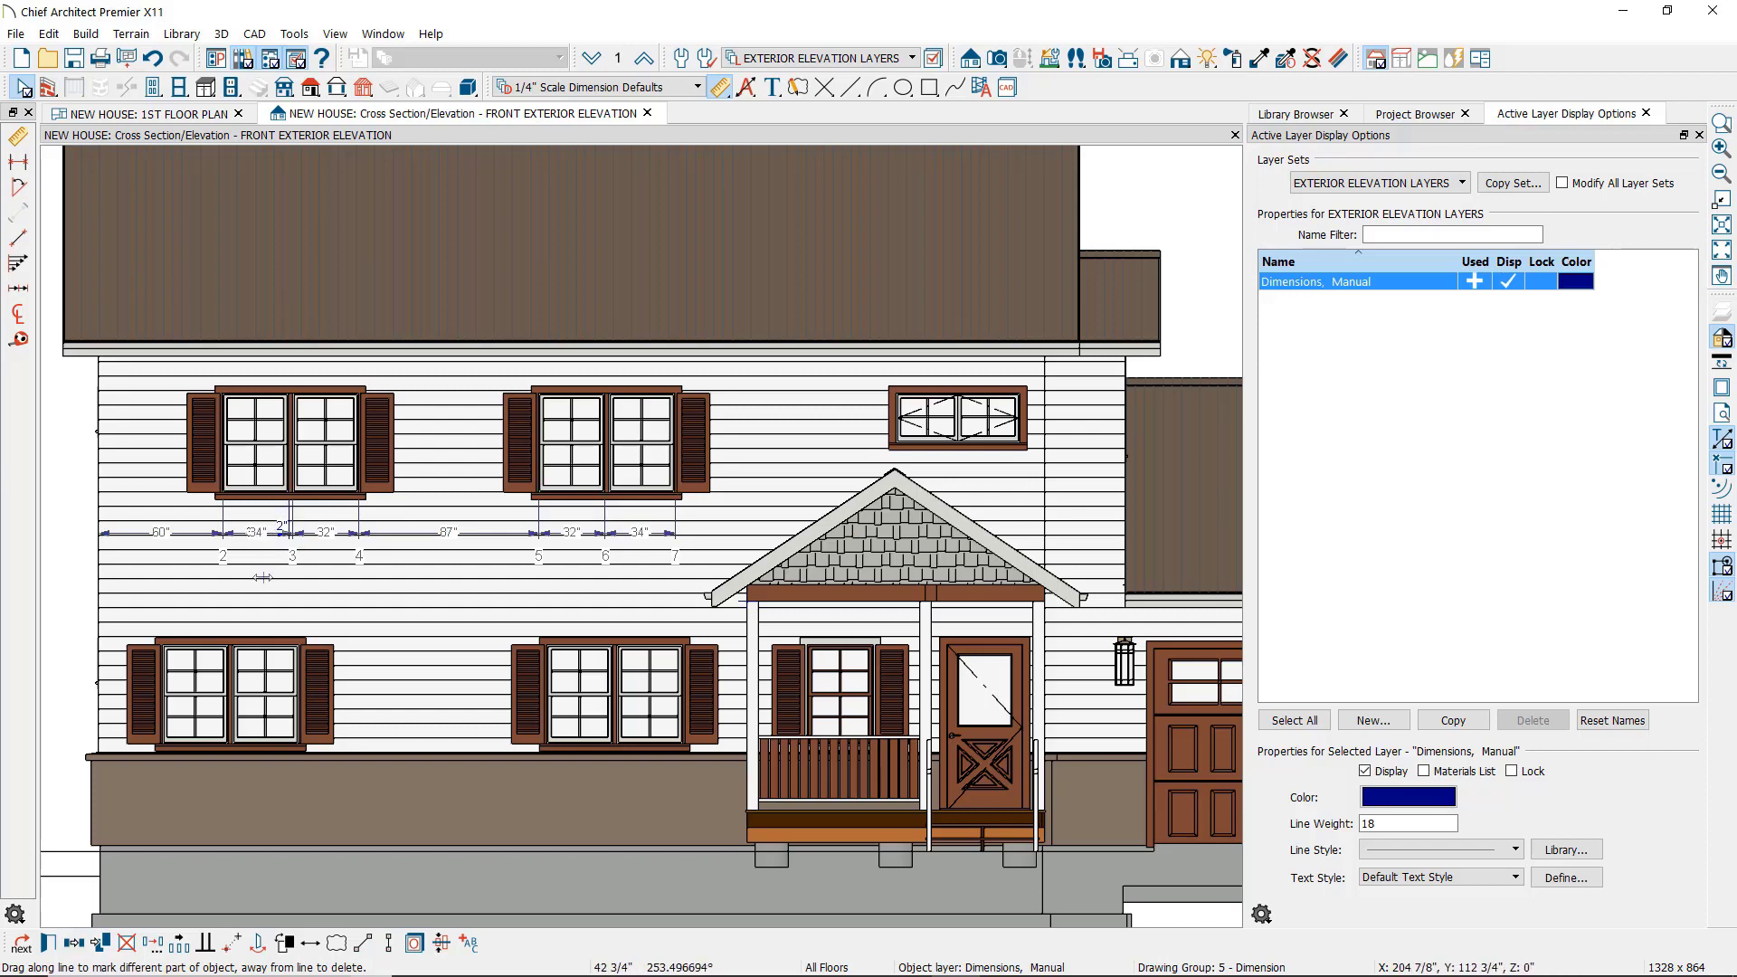
mouse_move(288, 496)
mouse_down()
mouse_move(260, 577)
mouse_move(299, 534)
mouse_move(320, 584)
mouse_up()
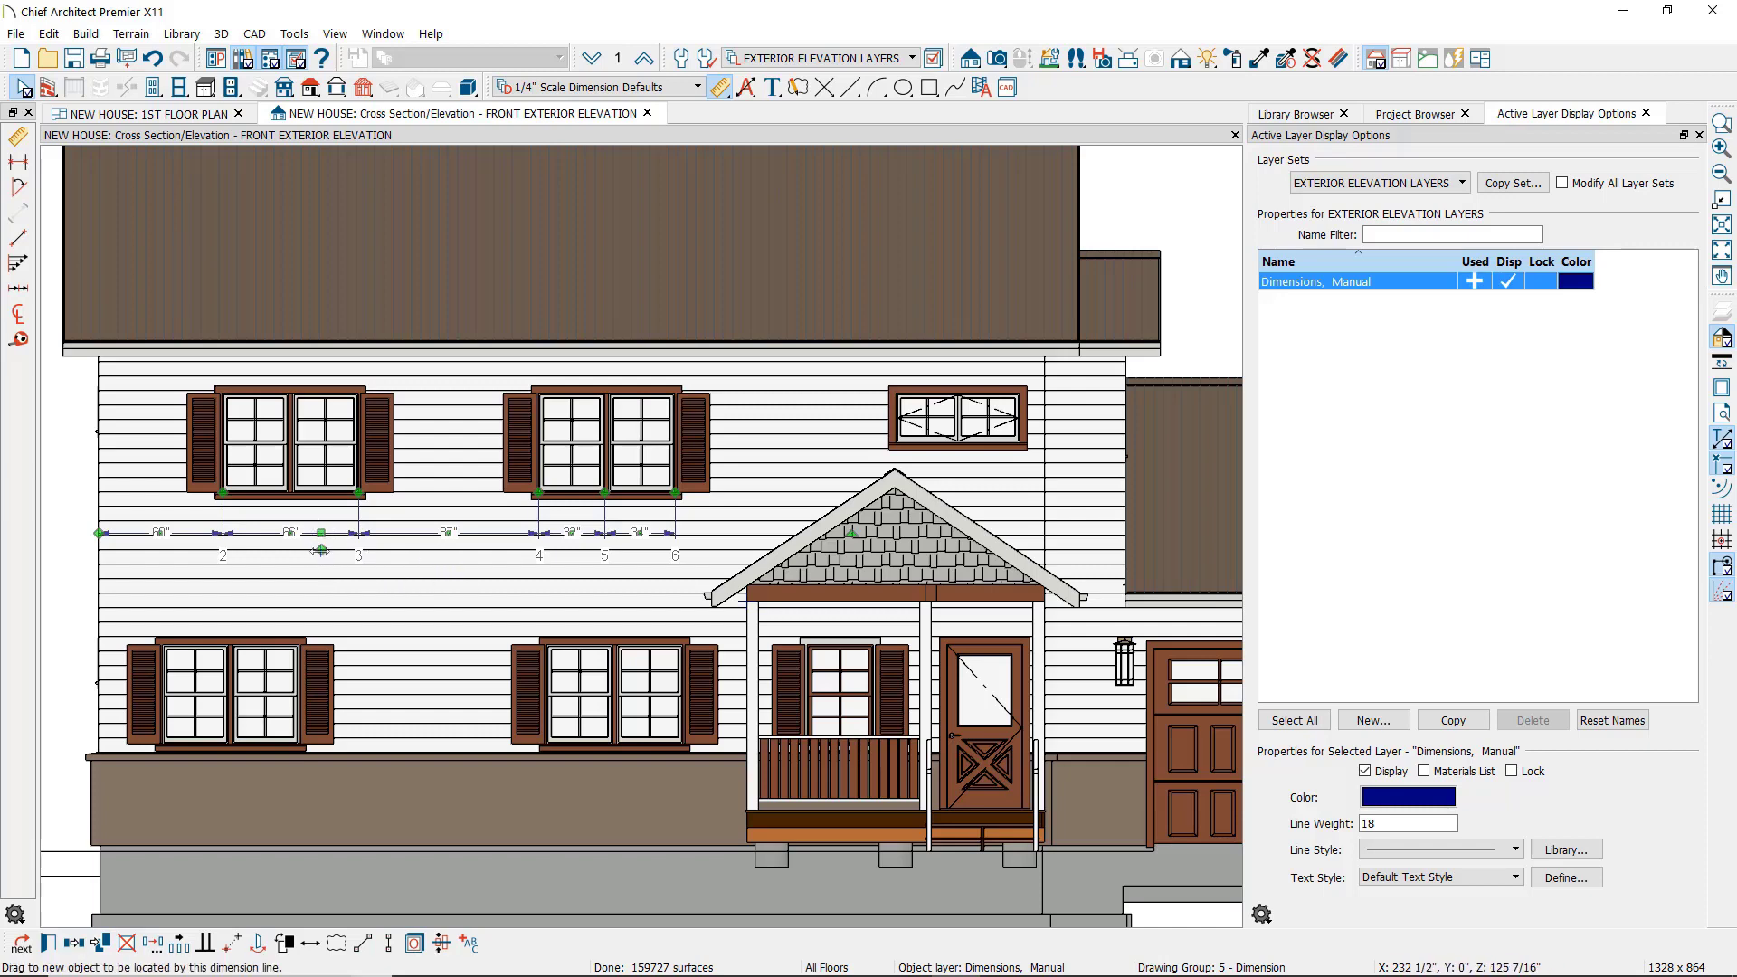
drag(321, 551, 906, 447)
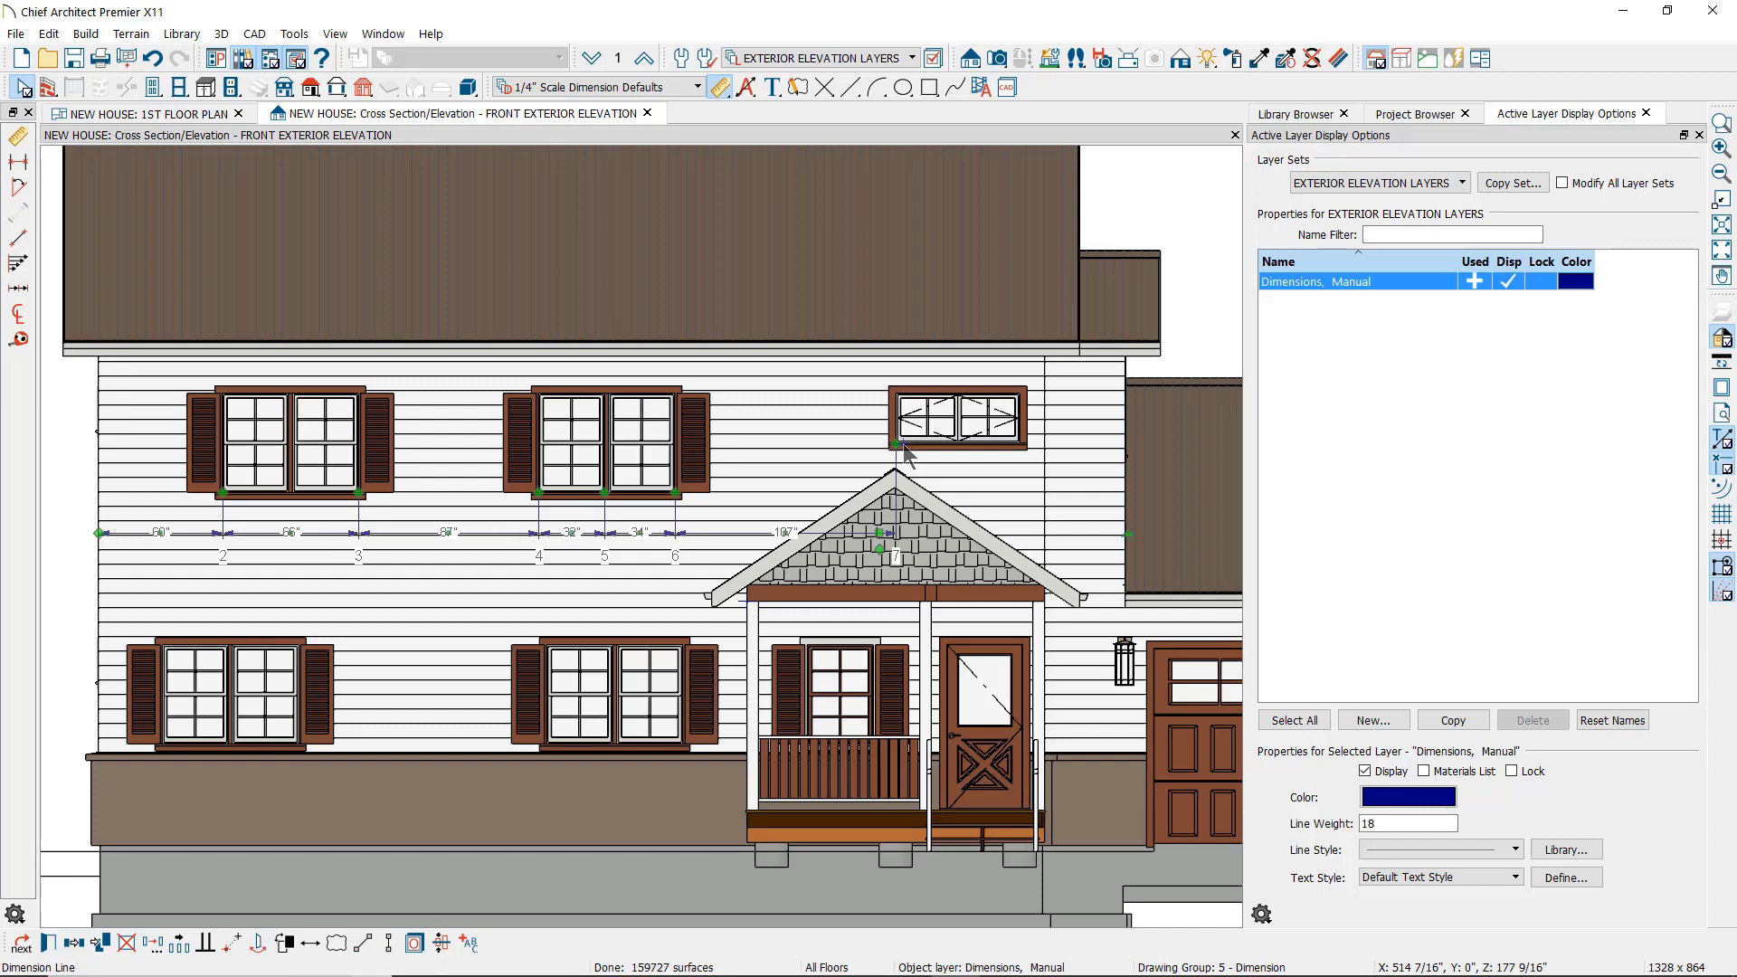
key(Escape)
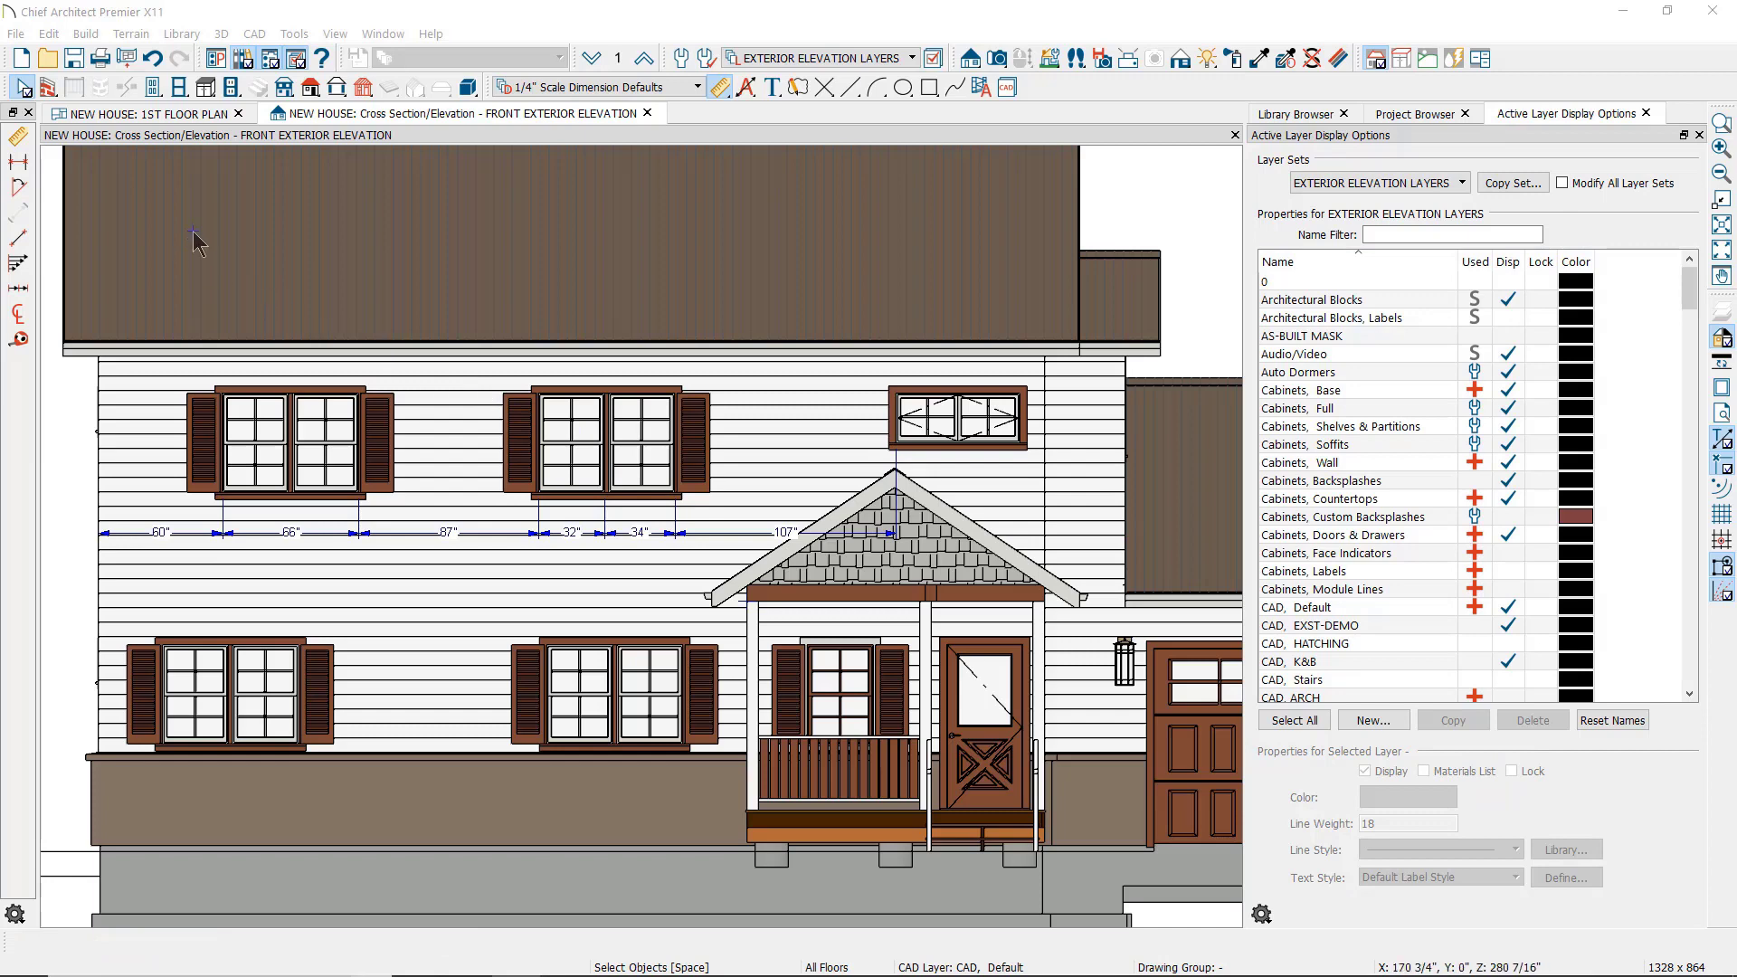
- Add a vertical end-to-end dimension through the leftmost windows, from the brown base band up to the top of the second-floor window
click(17, 139)
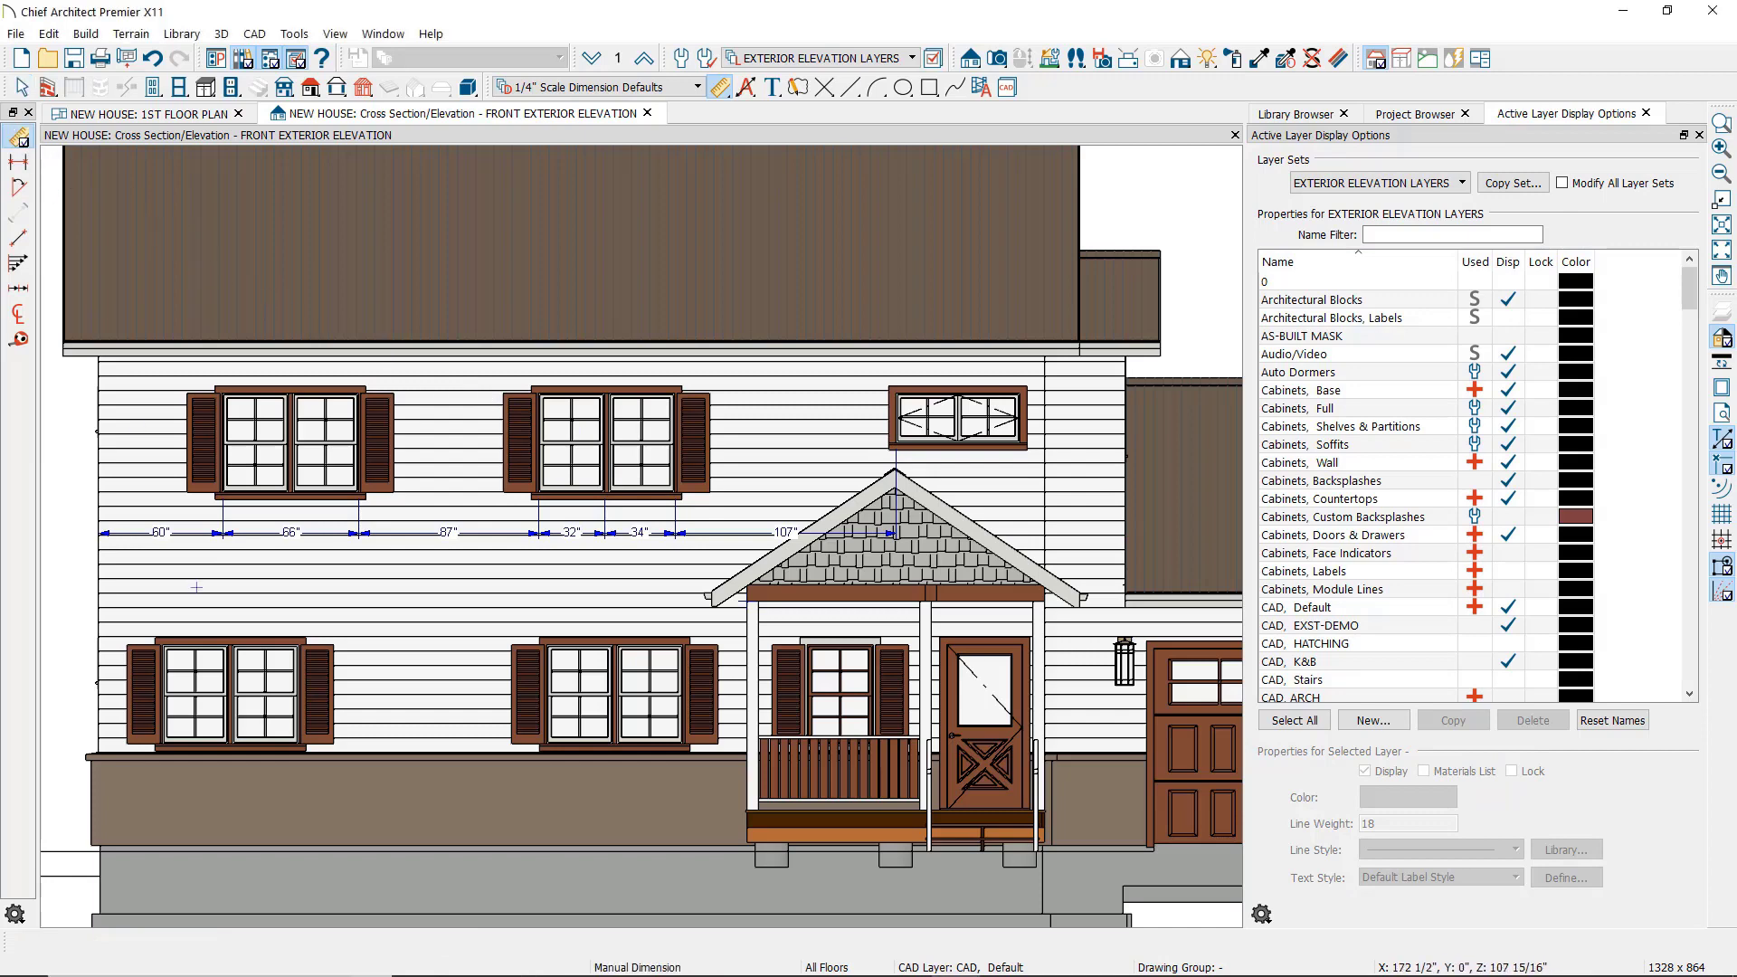
drag(263, 820, 258, 501)
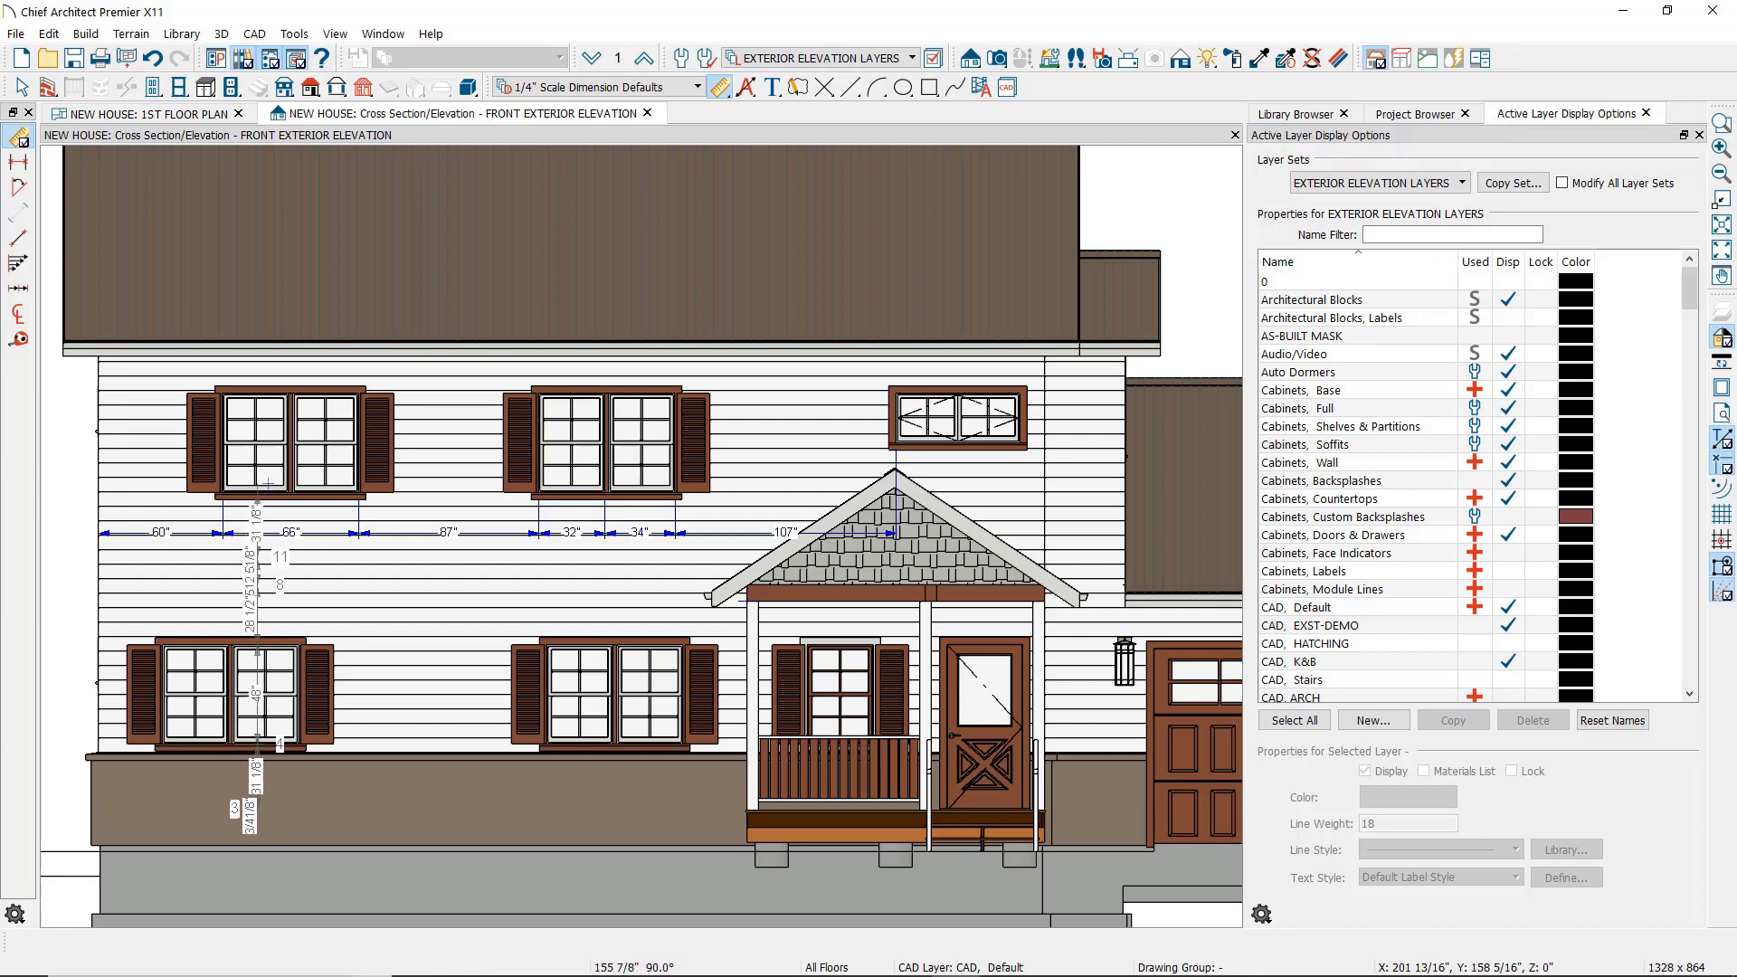
click(17, 165)
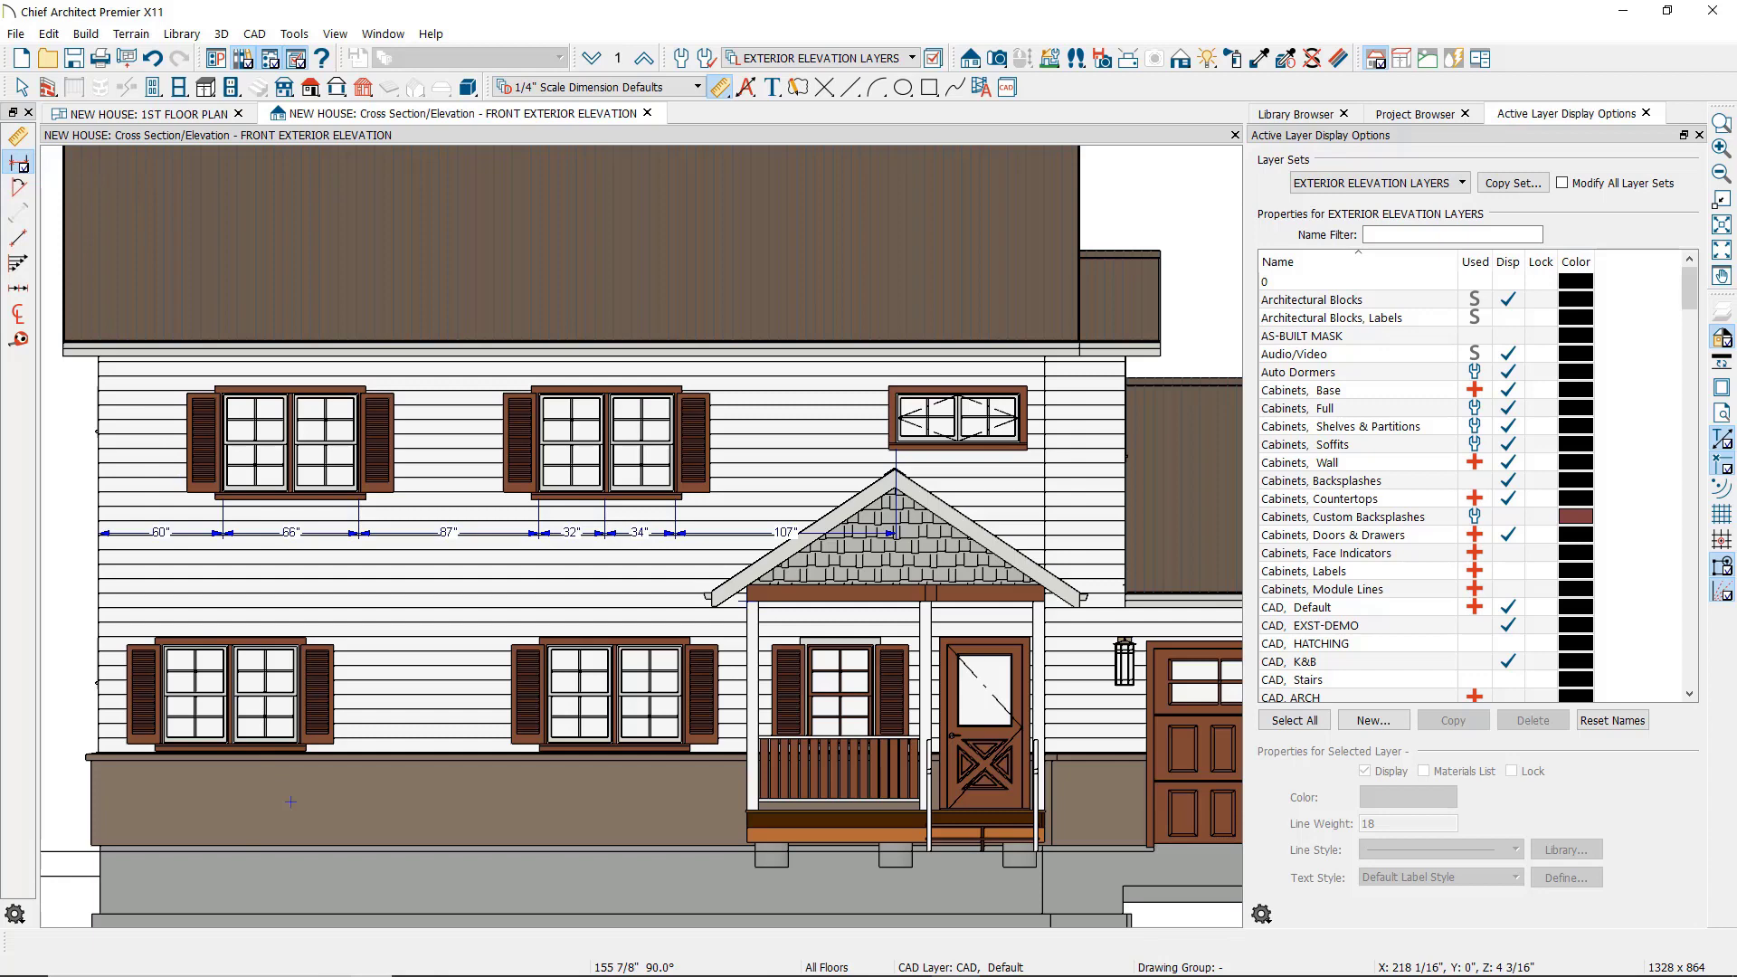
drag(290, 802, 284, 794)
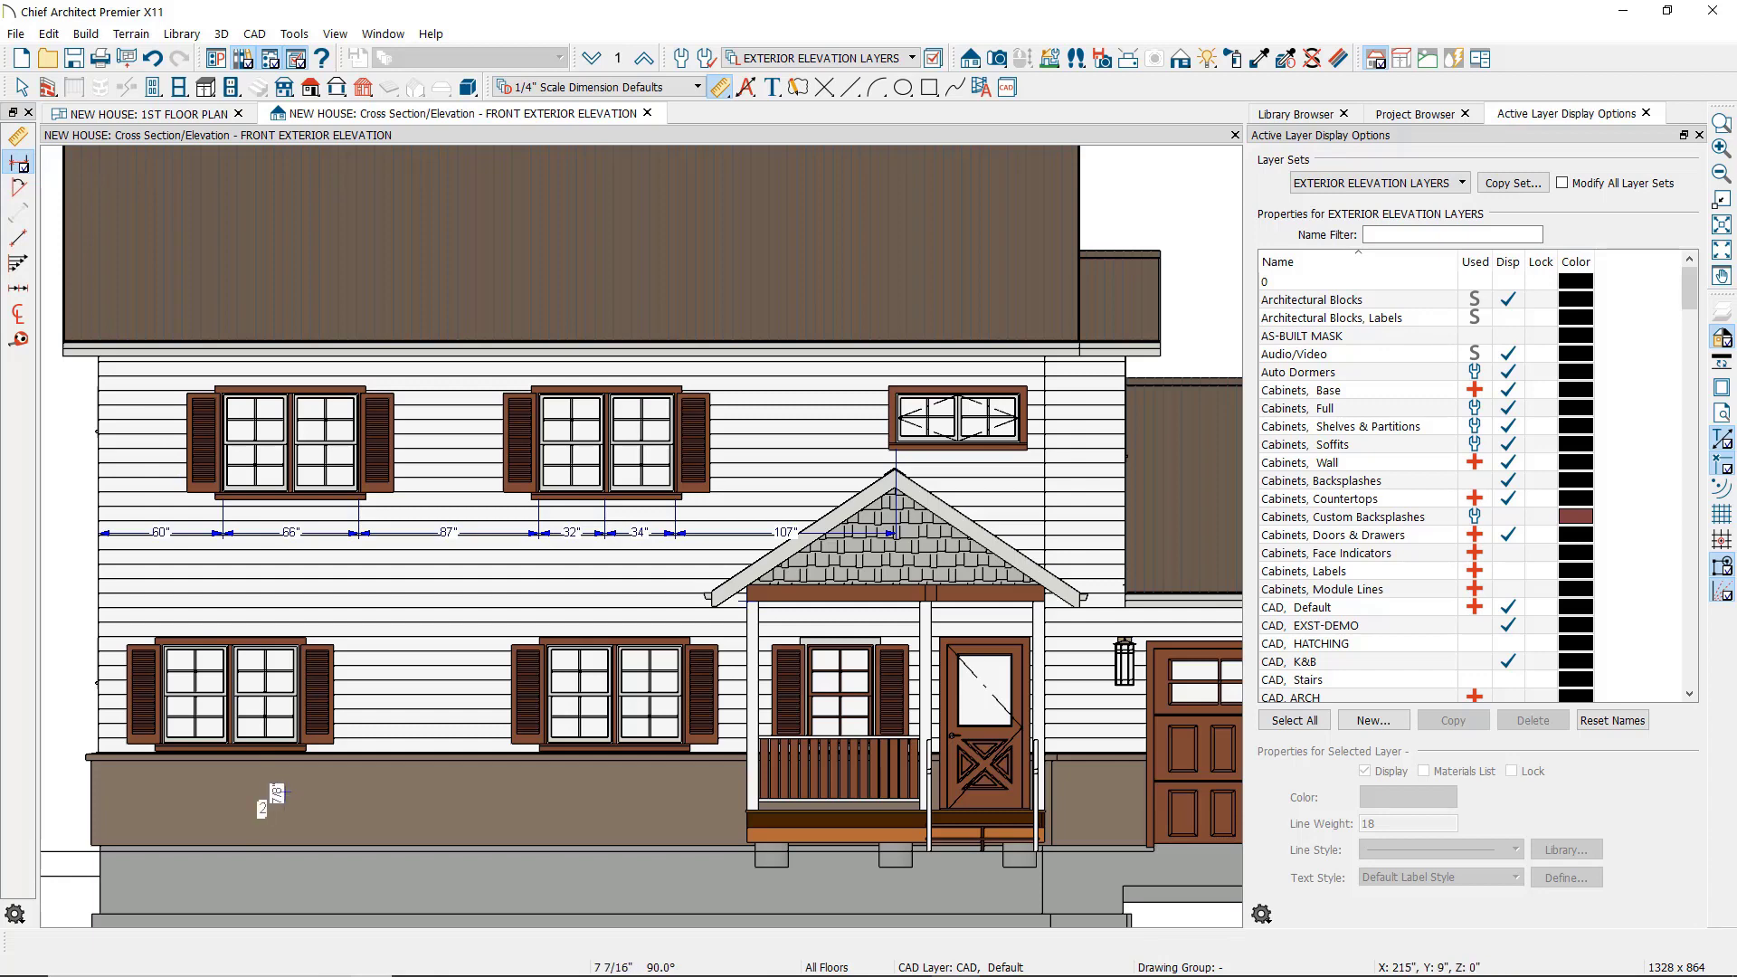
drag(285, 794, 284, 648)
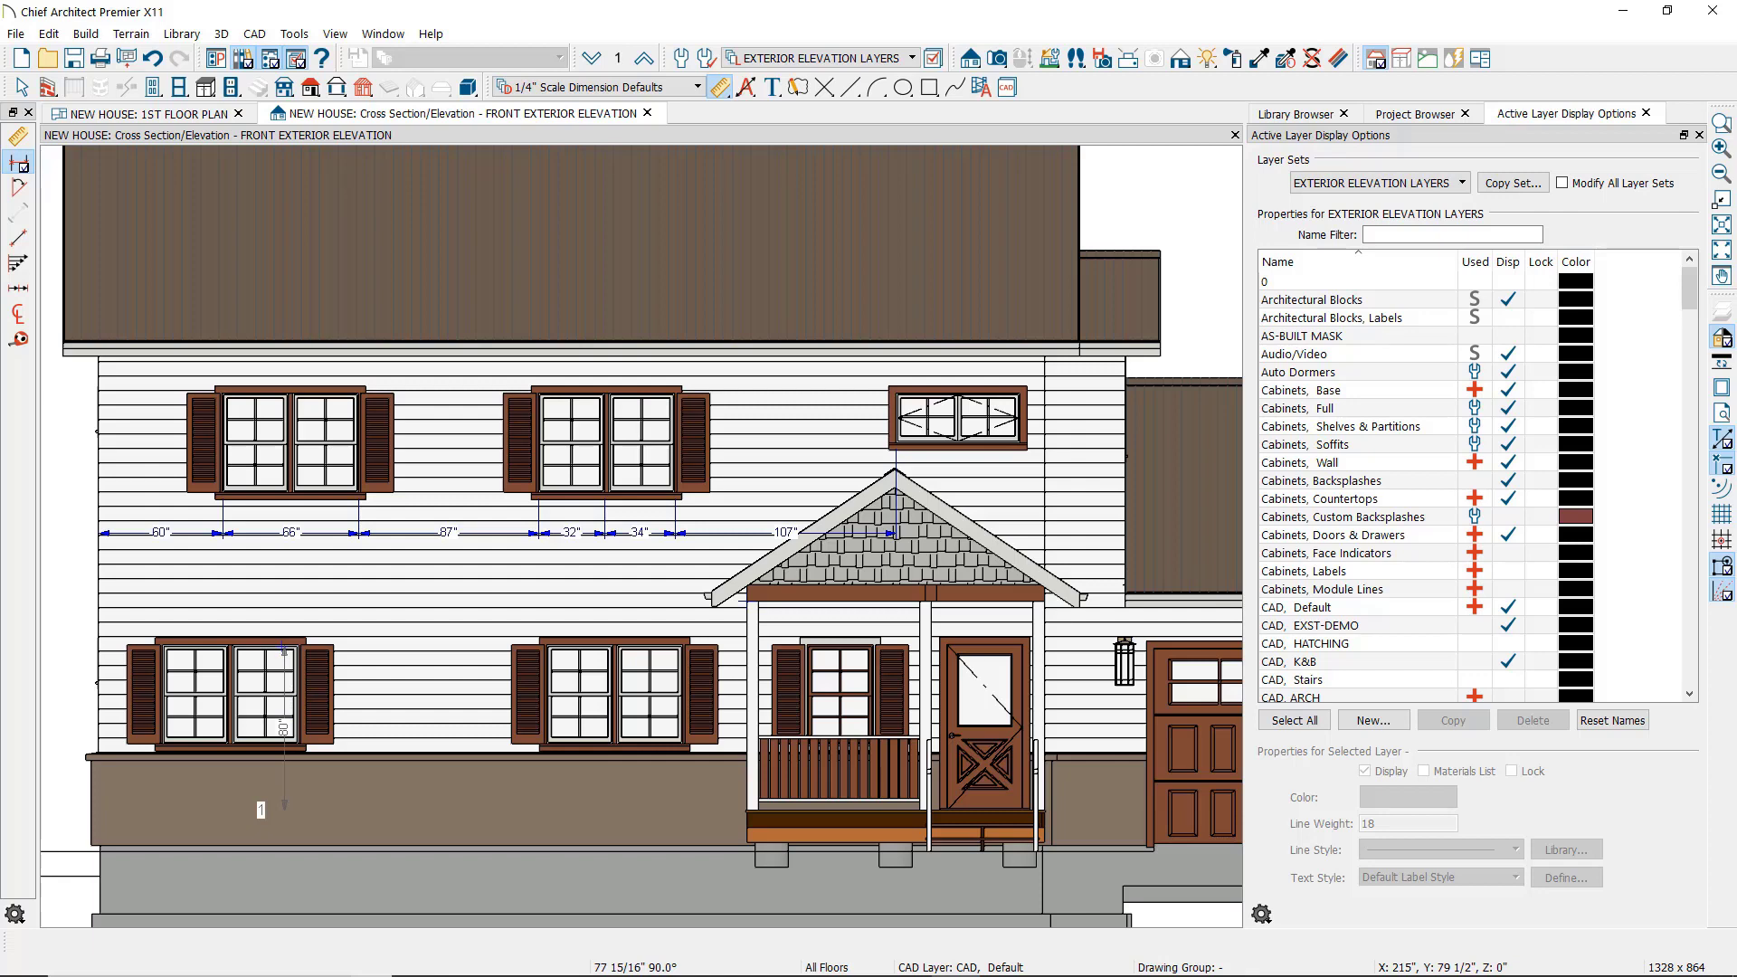
drag(284, 647, 285, 397)
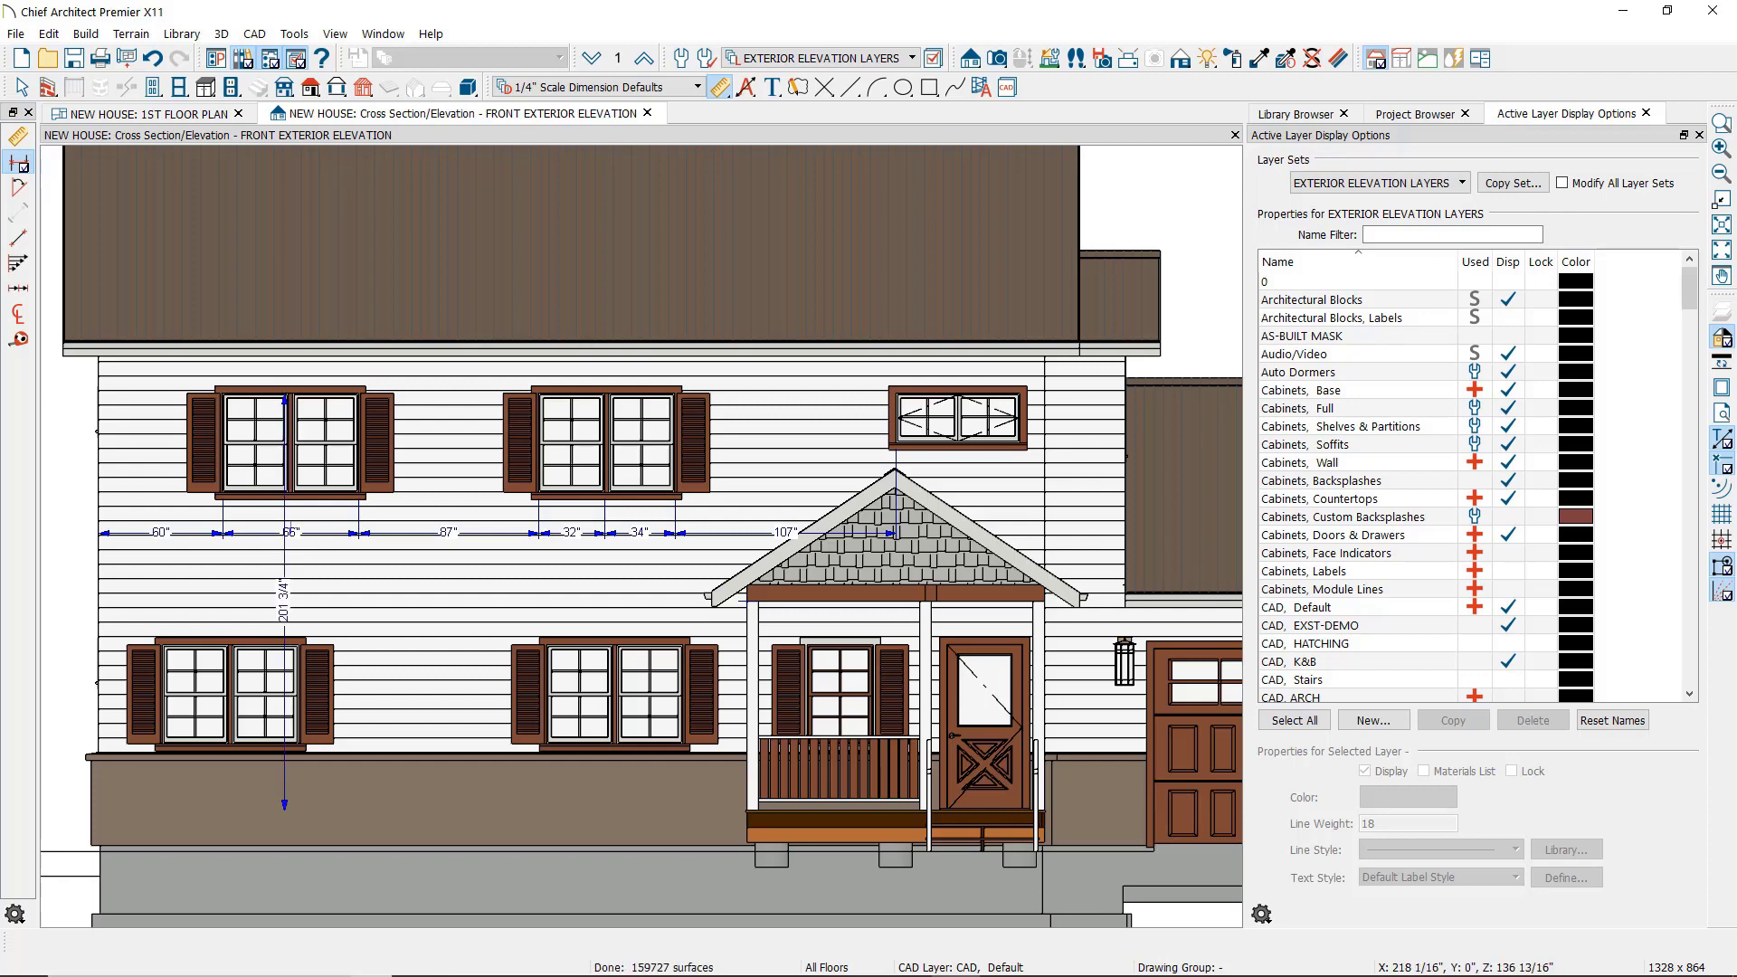
key(space)
- Move the vertical end-to-end dimension just outside the left edge of the house wall
click(286, 556)
drag(286, 557, 76, 548)
key(Escape)
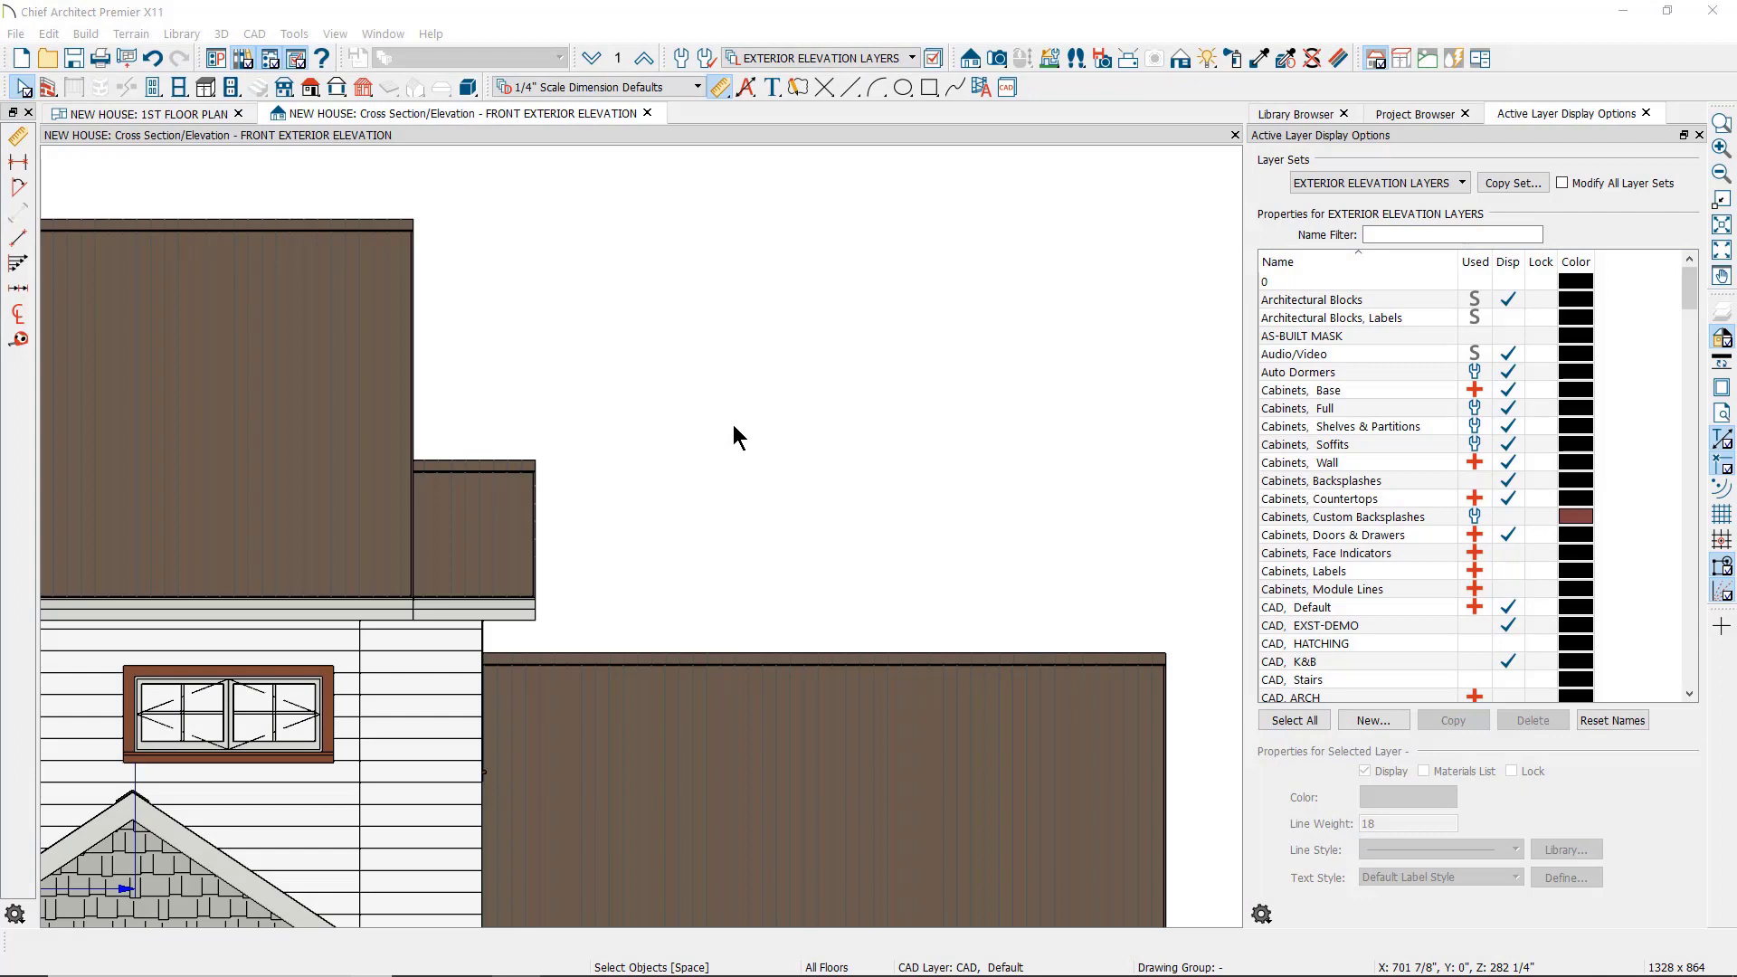
- Draw a horizontal point-to-point dimension about 112 inches long in the empty space above the garage roof
click(722, 87)
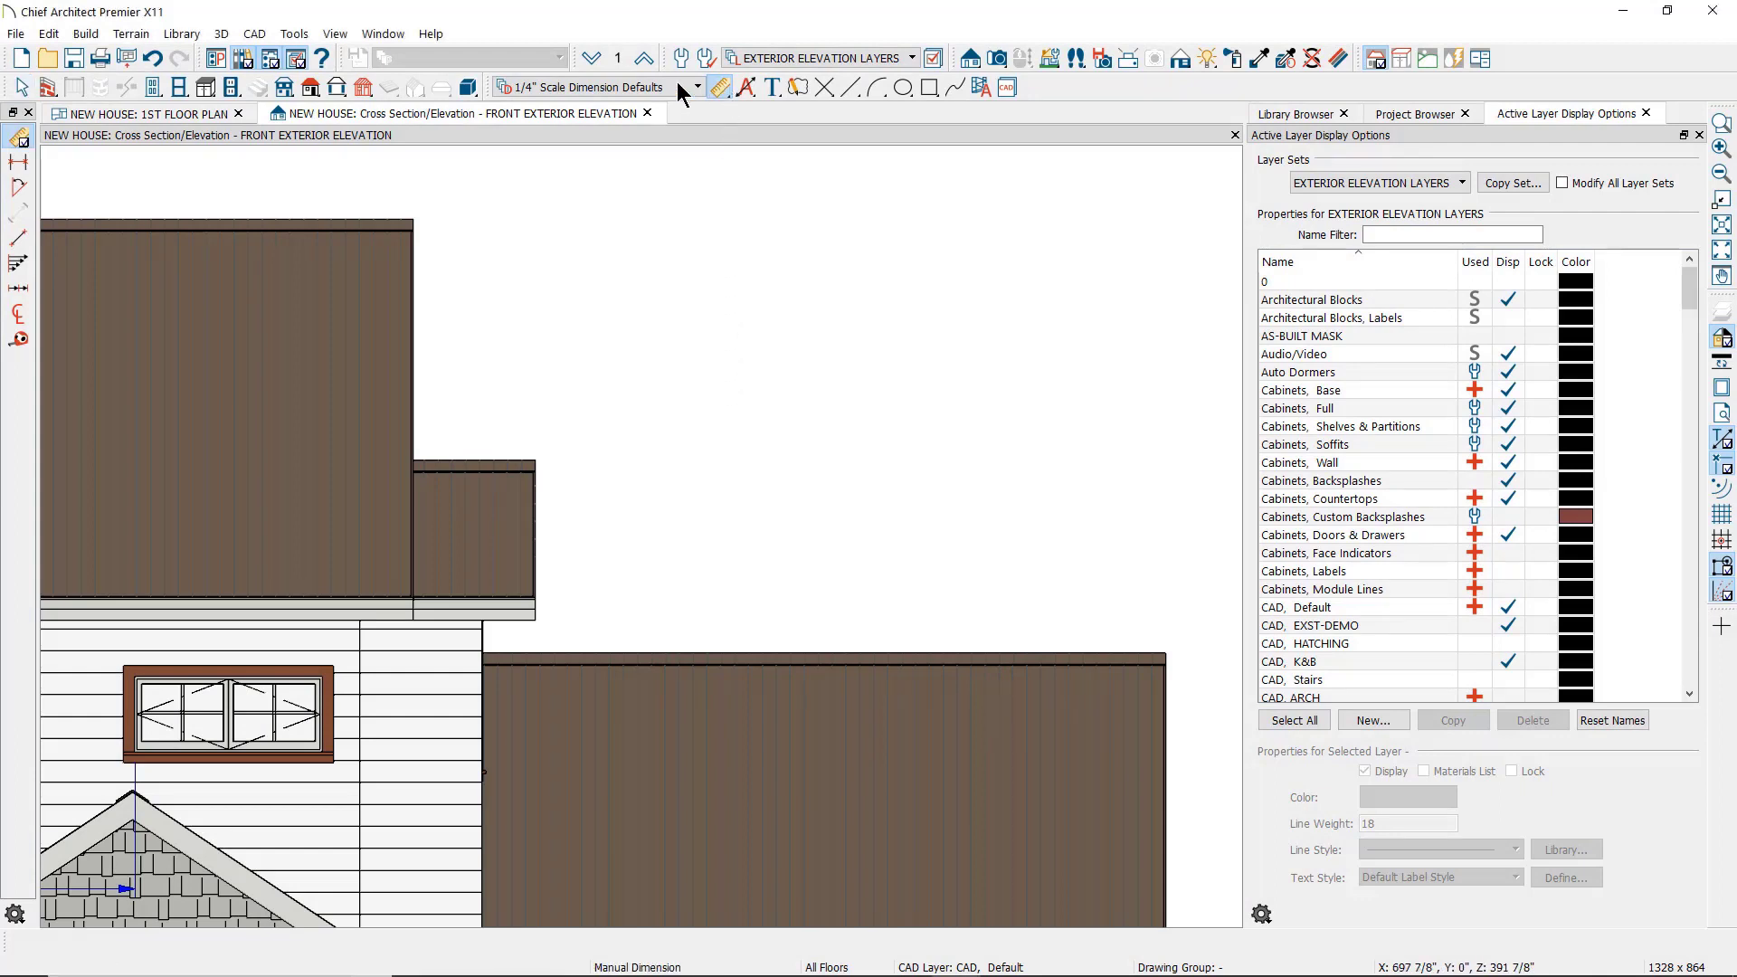
click(15, 241)
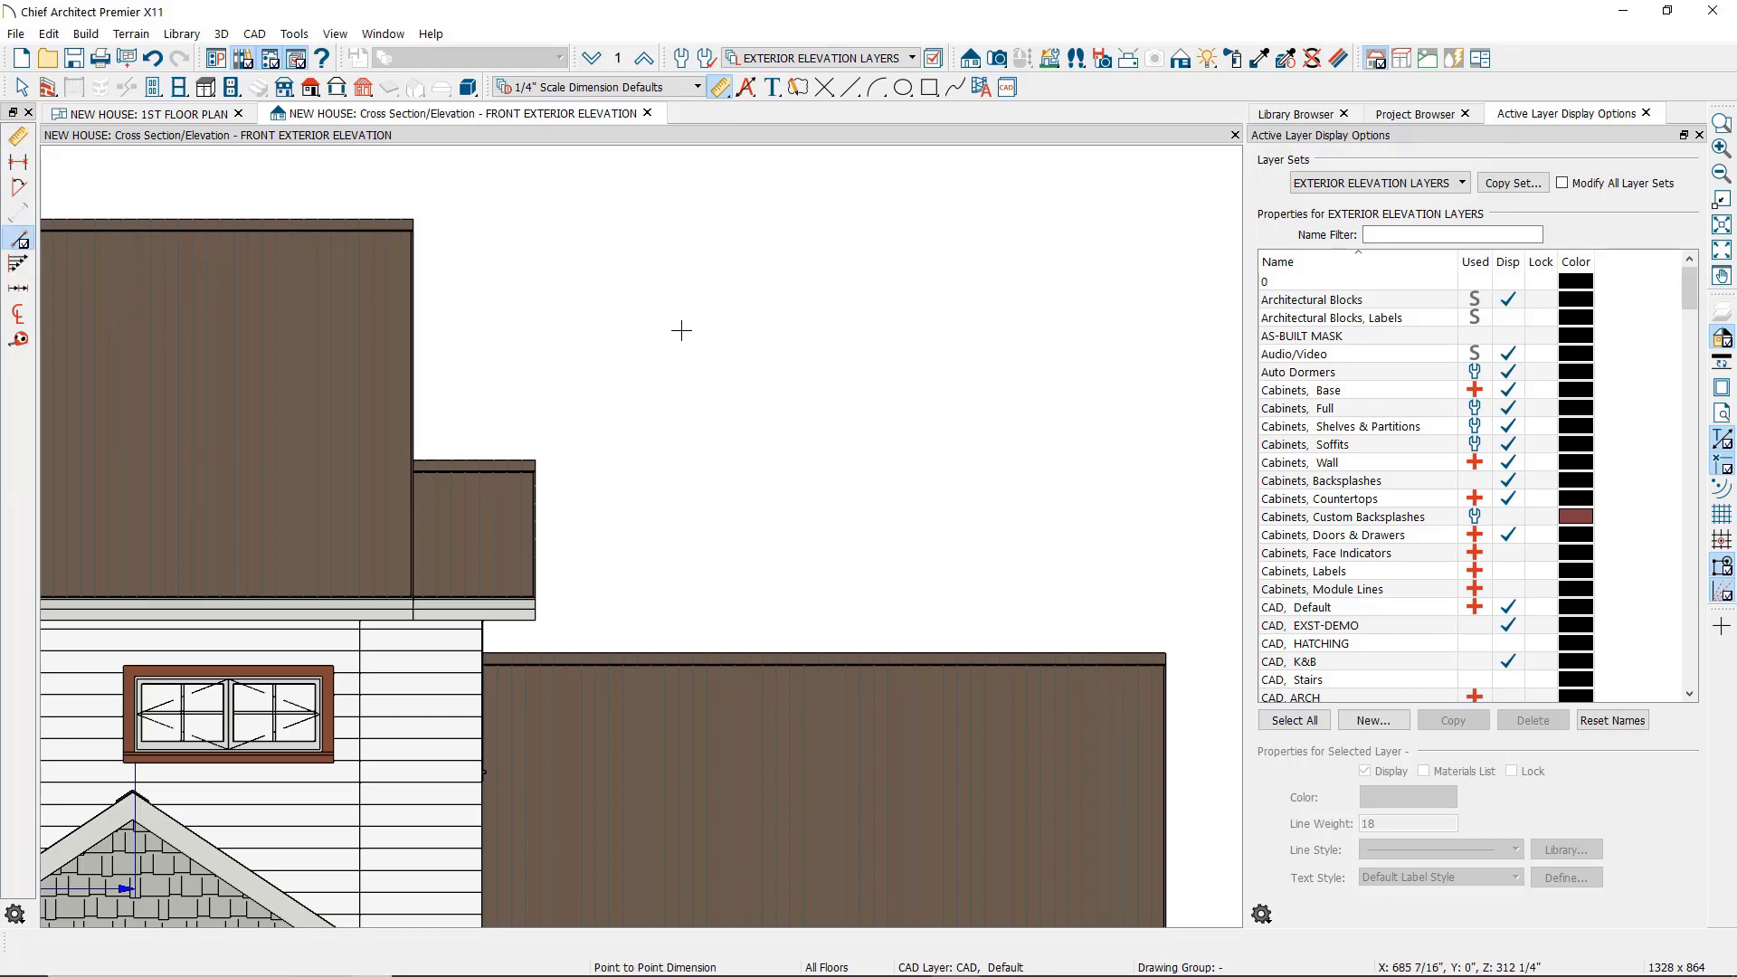
drag(689, 330, 1033, 332)
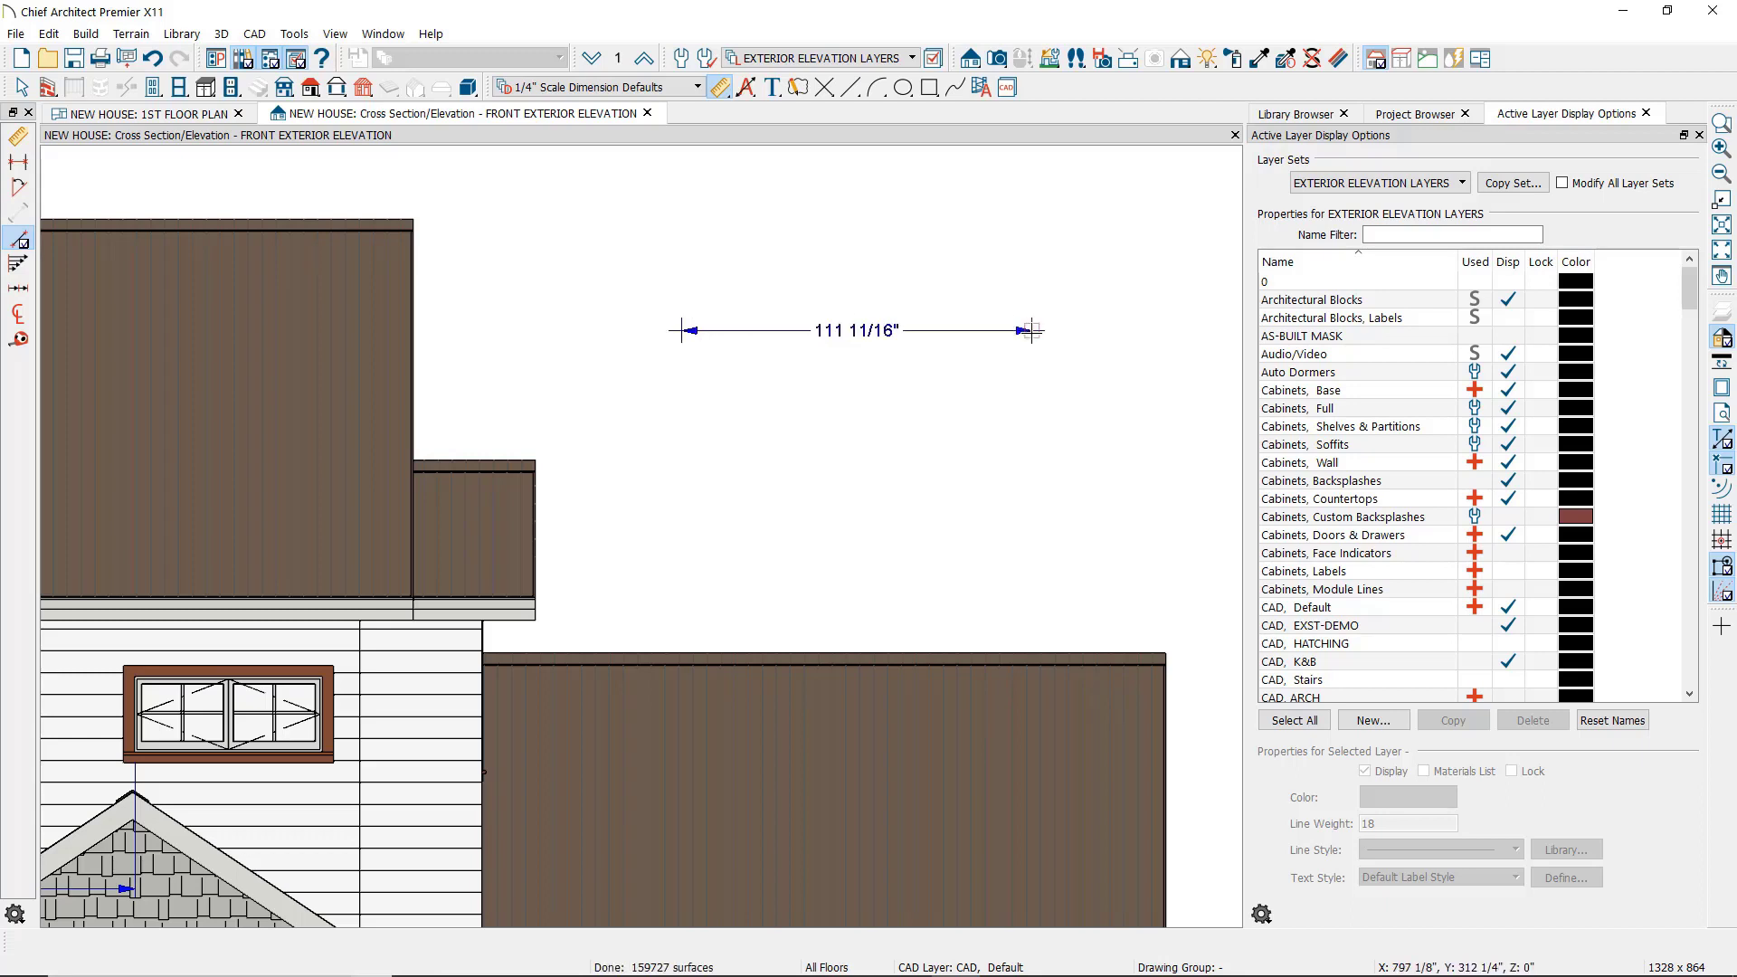
- Shorten the point-to-point dimension above the garage roof by moving its right end marker inward, and set its length to 96 inches
key(space)
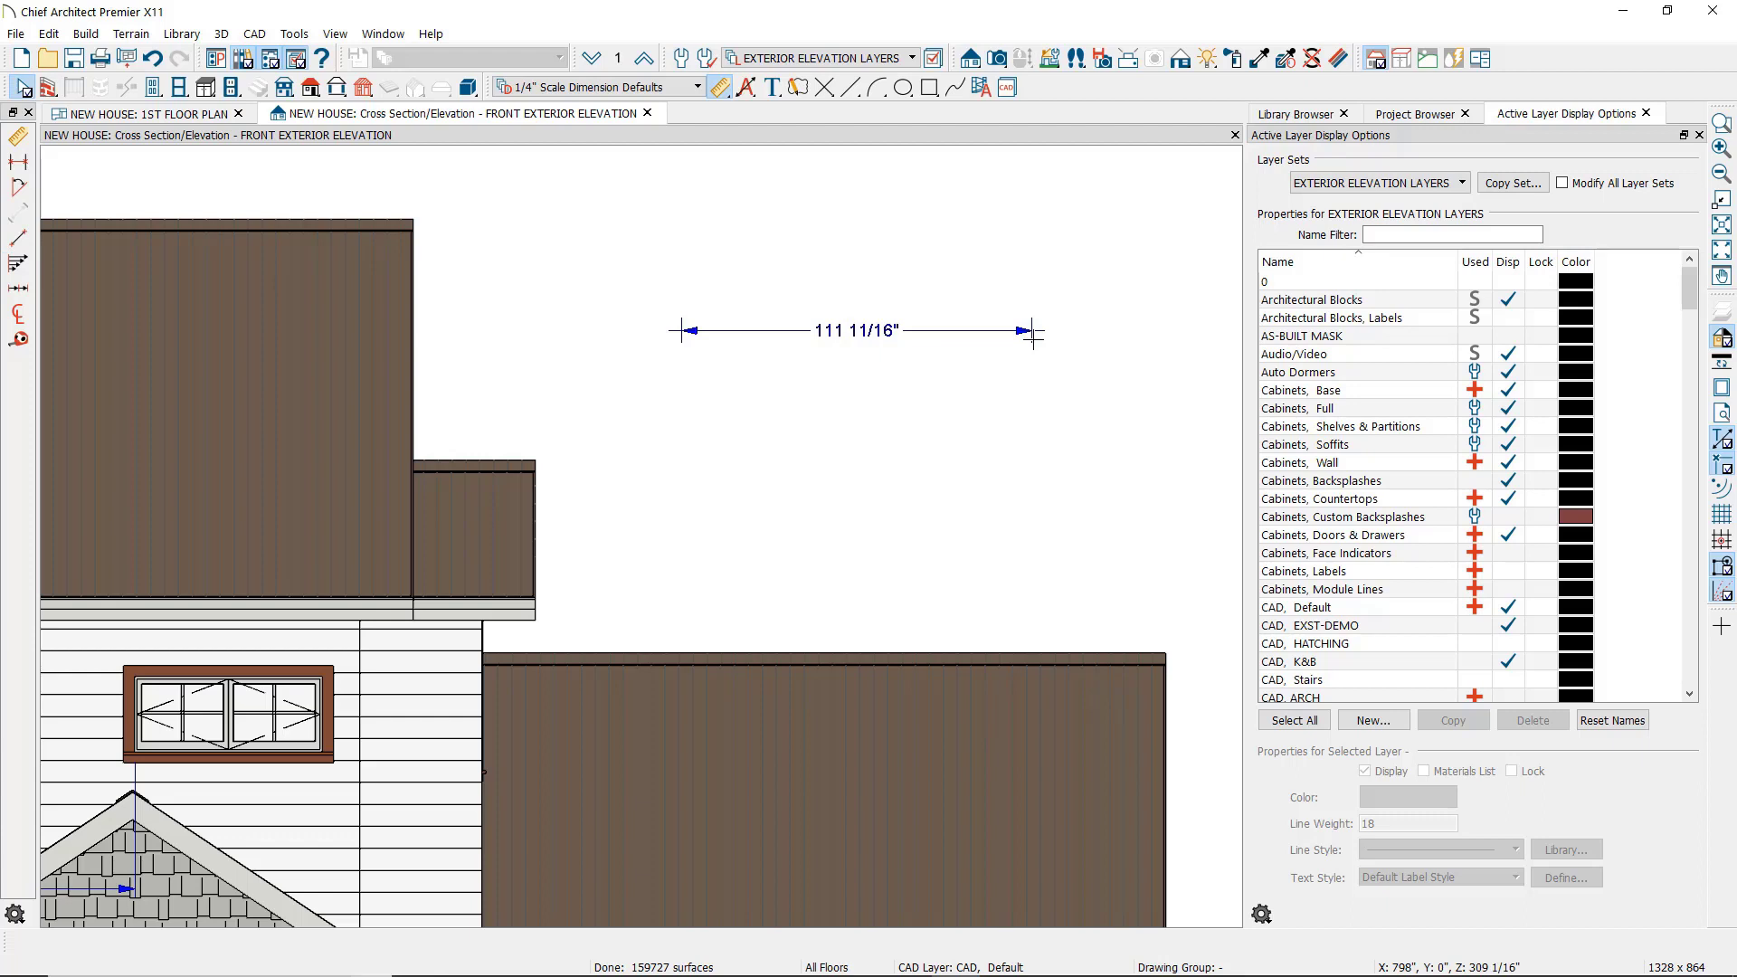
click(1031, 332)
drag(1030, 331, 986, 331)
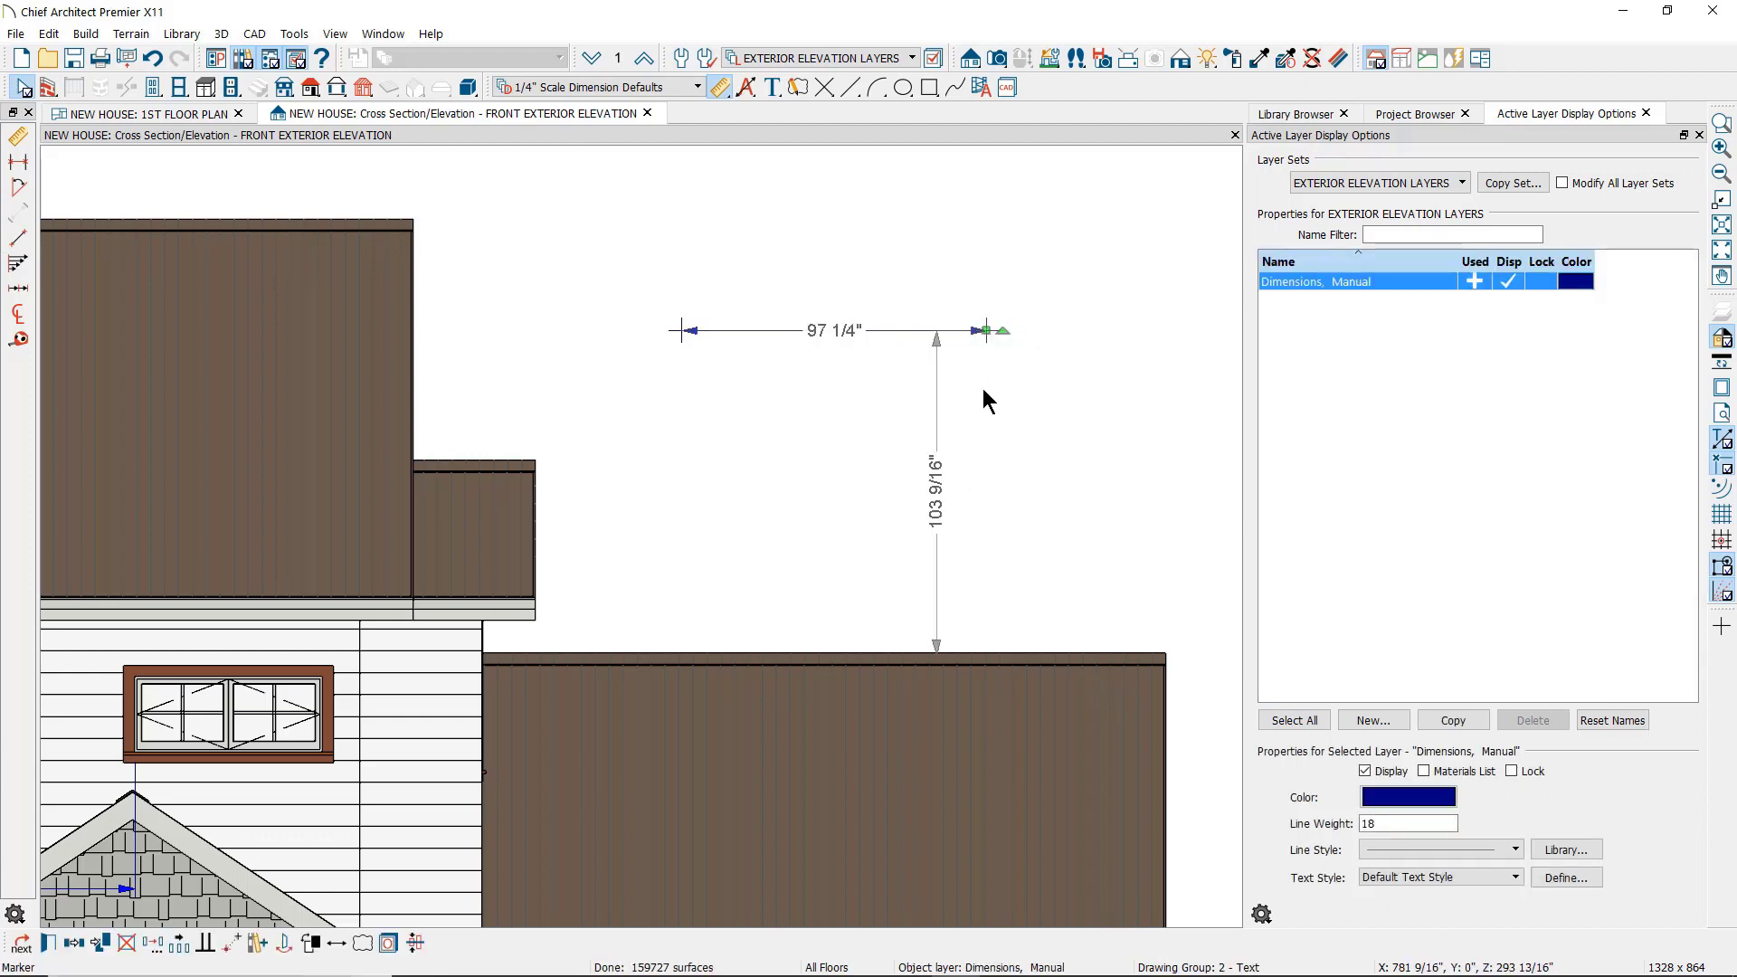
click(848, 341)
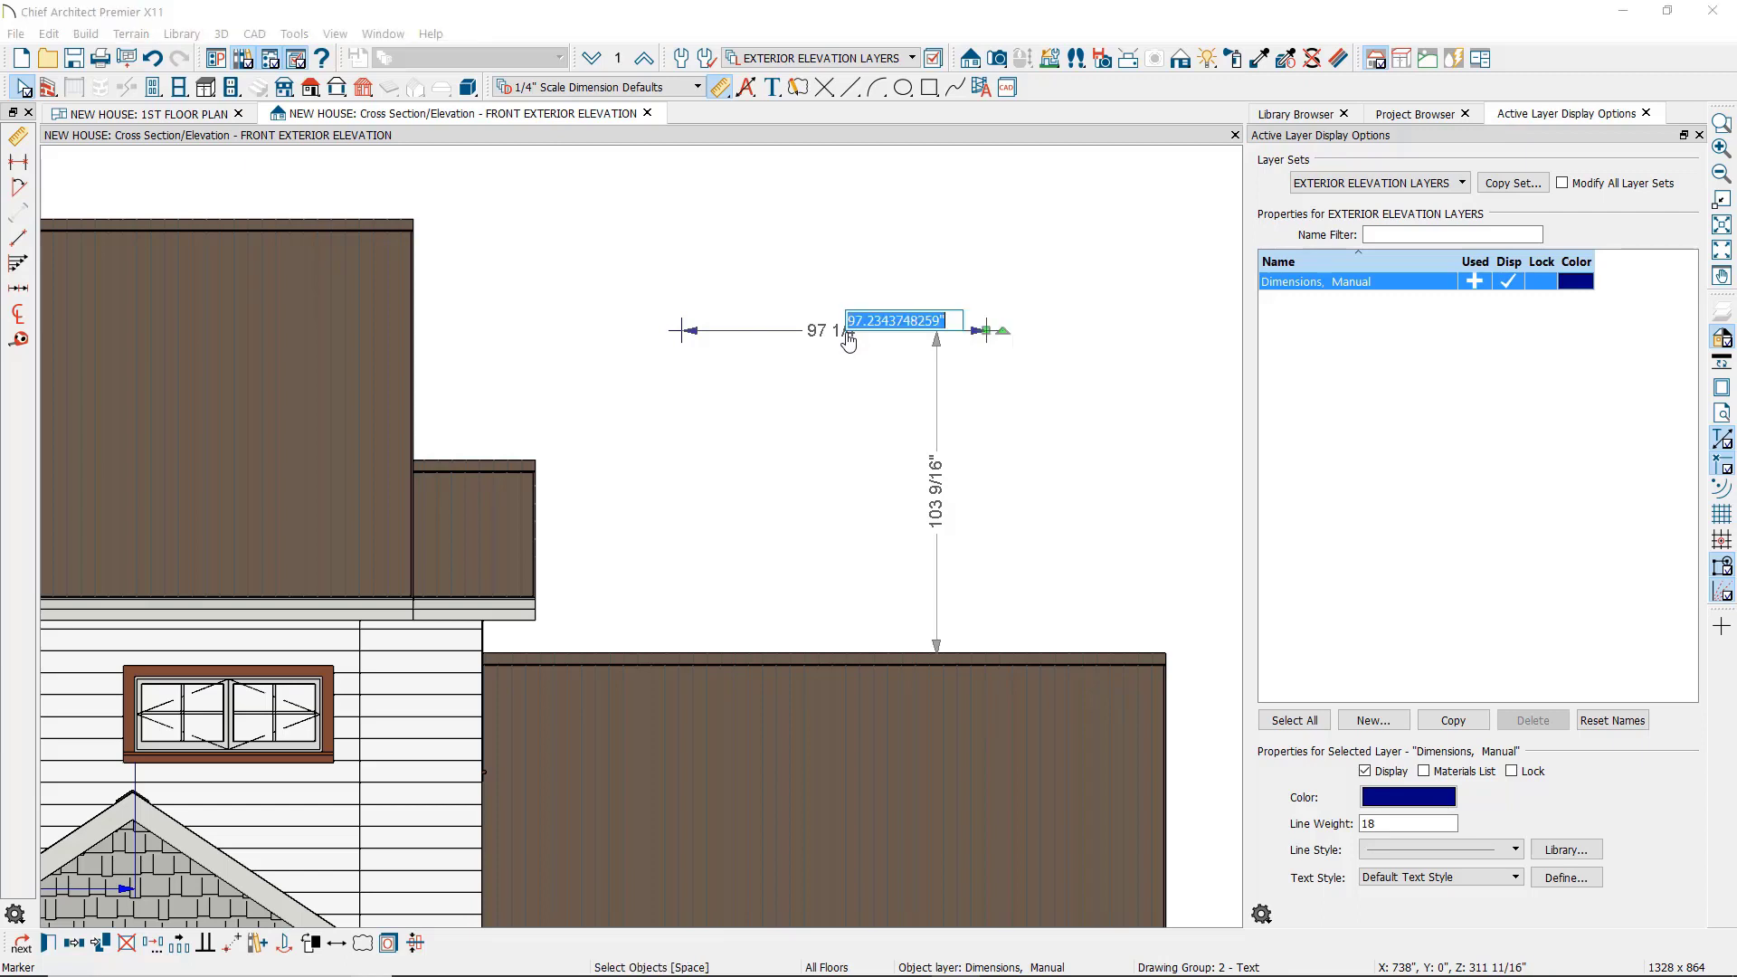
text(96)
key(Return)
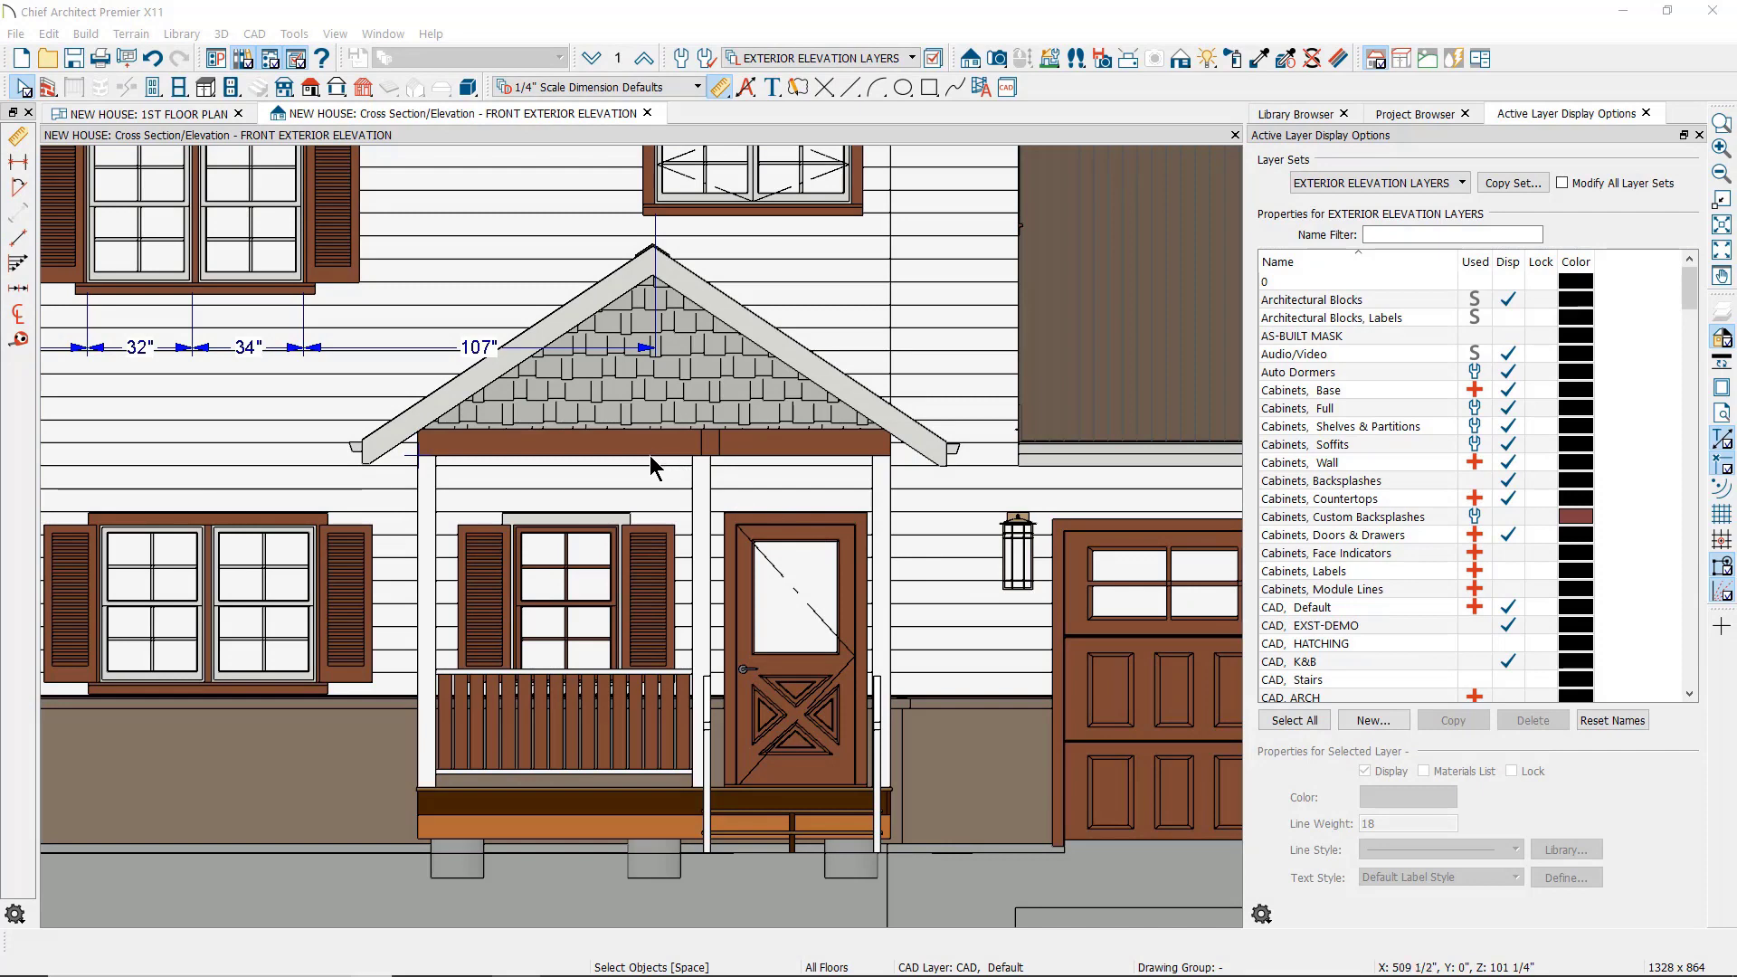
- Try to dimension the porch height with a vertical end-to-end dimension from the deck up to the roof beam
click(18, 163)
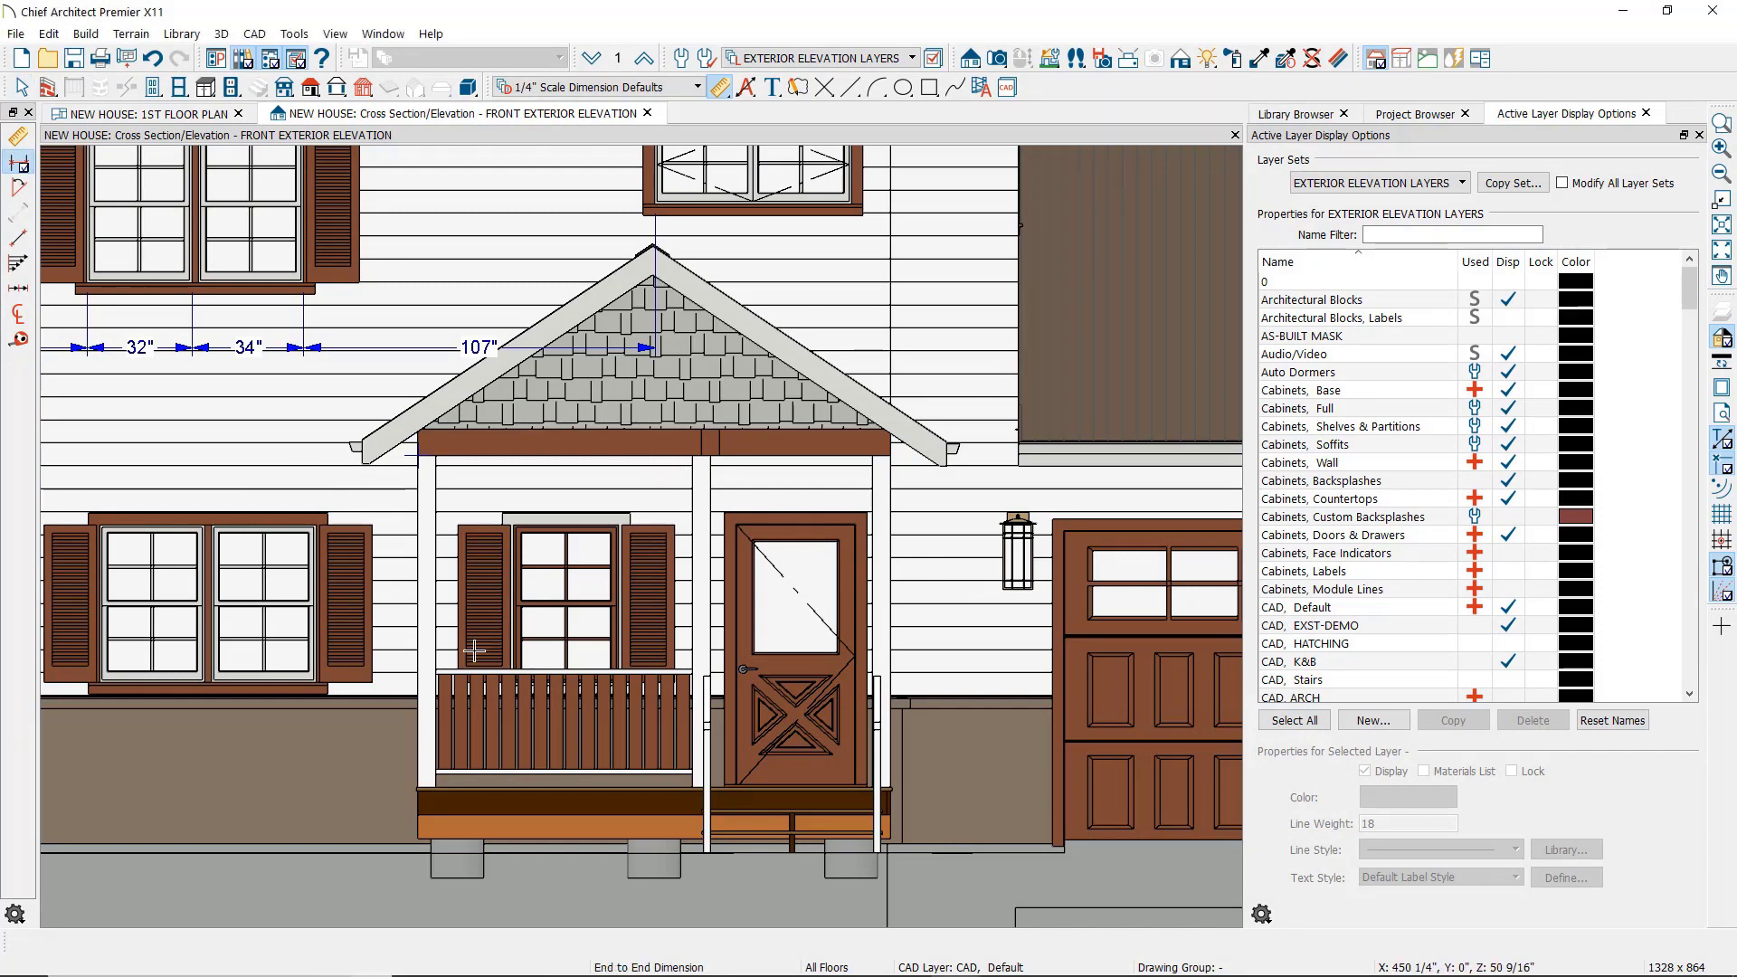
drag(578, 788, 579, 440)
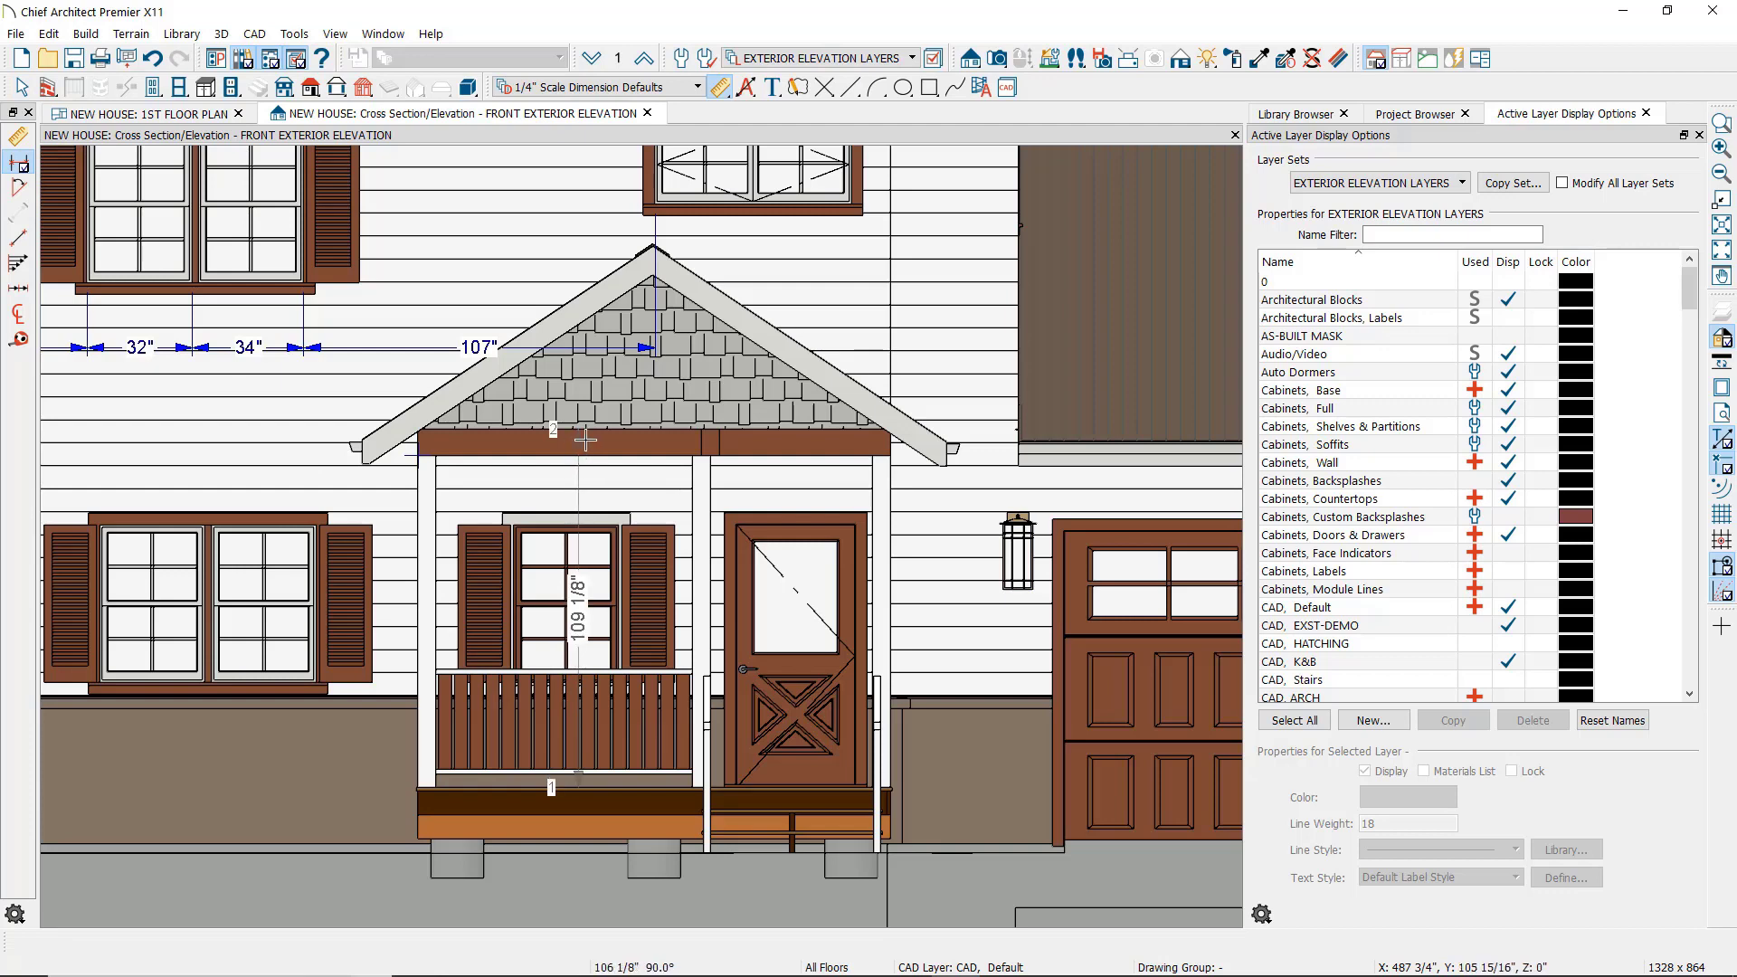
key(space)
click(579, 448)
key(Delete)
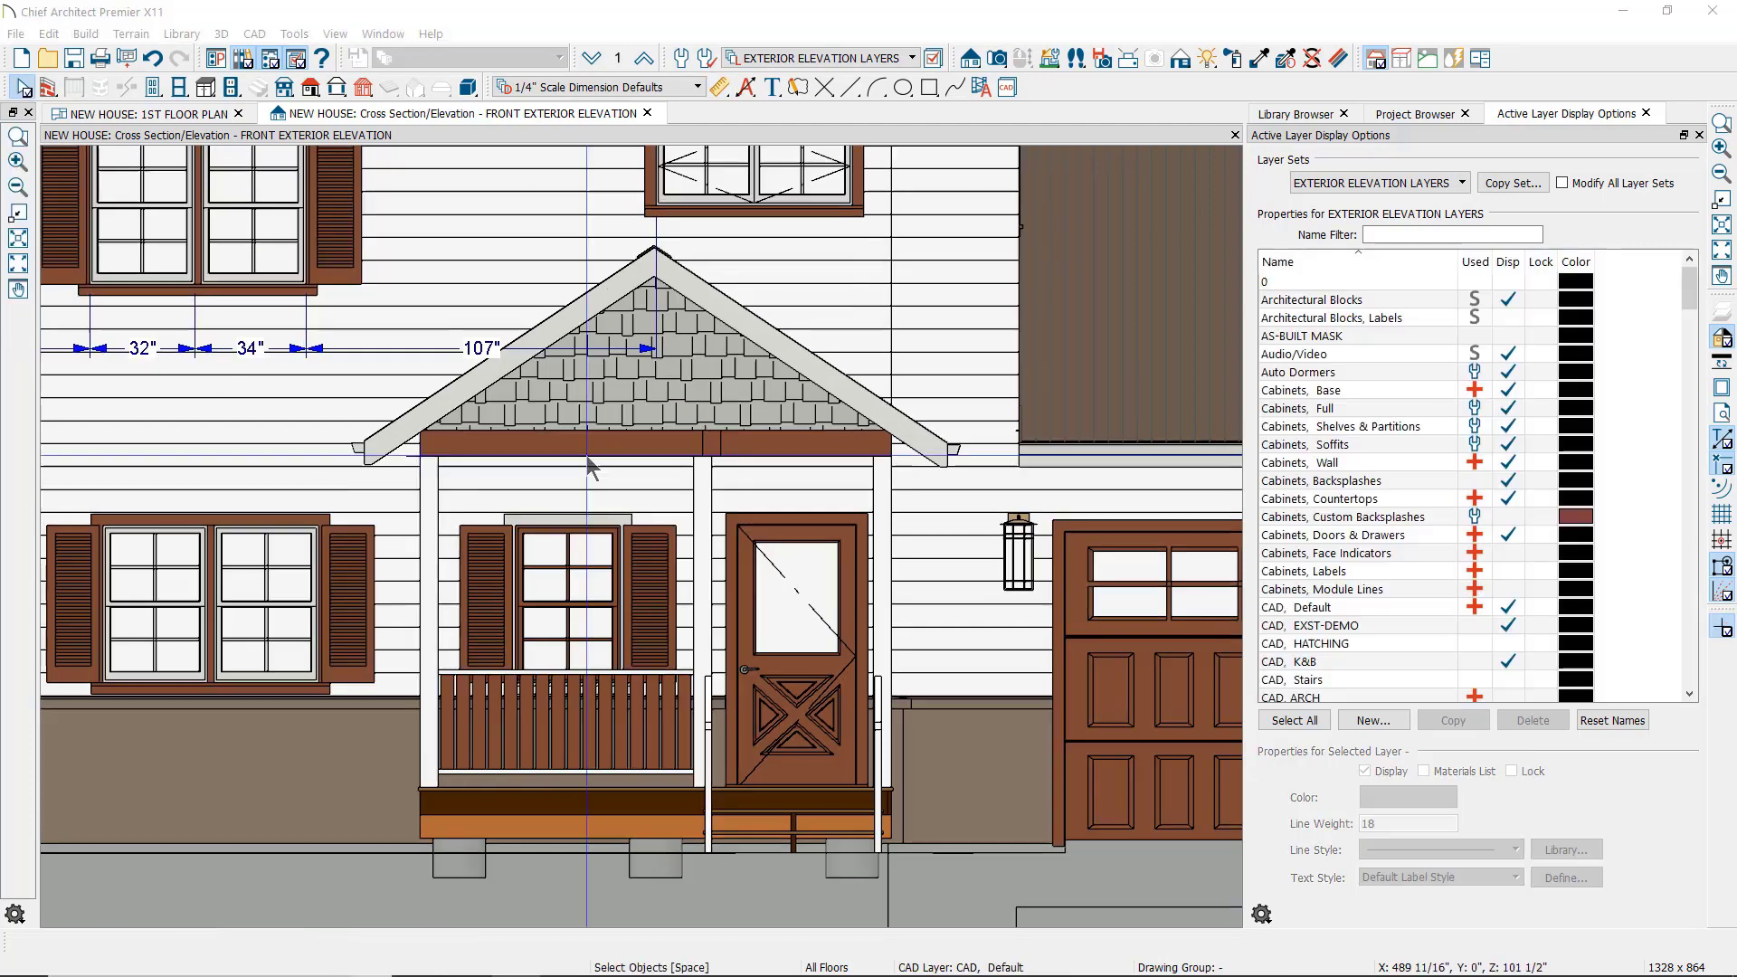
- Draw a vertical point-to-point dimension about 101 inches long from the porch deck up to the underside of the roof beam
click(719, 87)
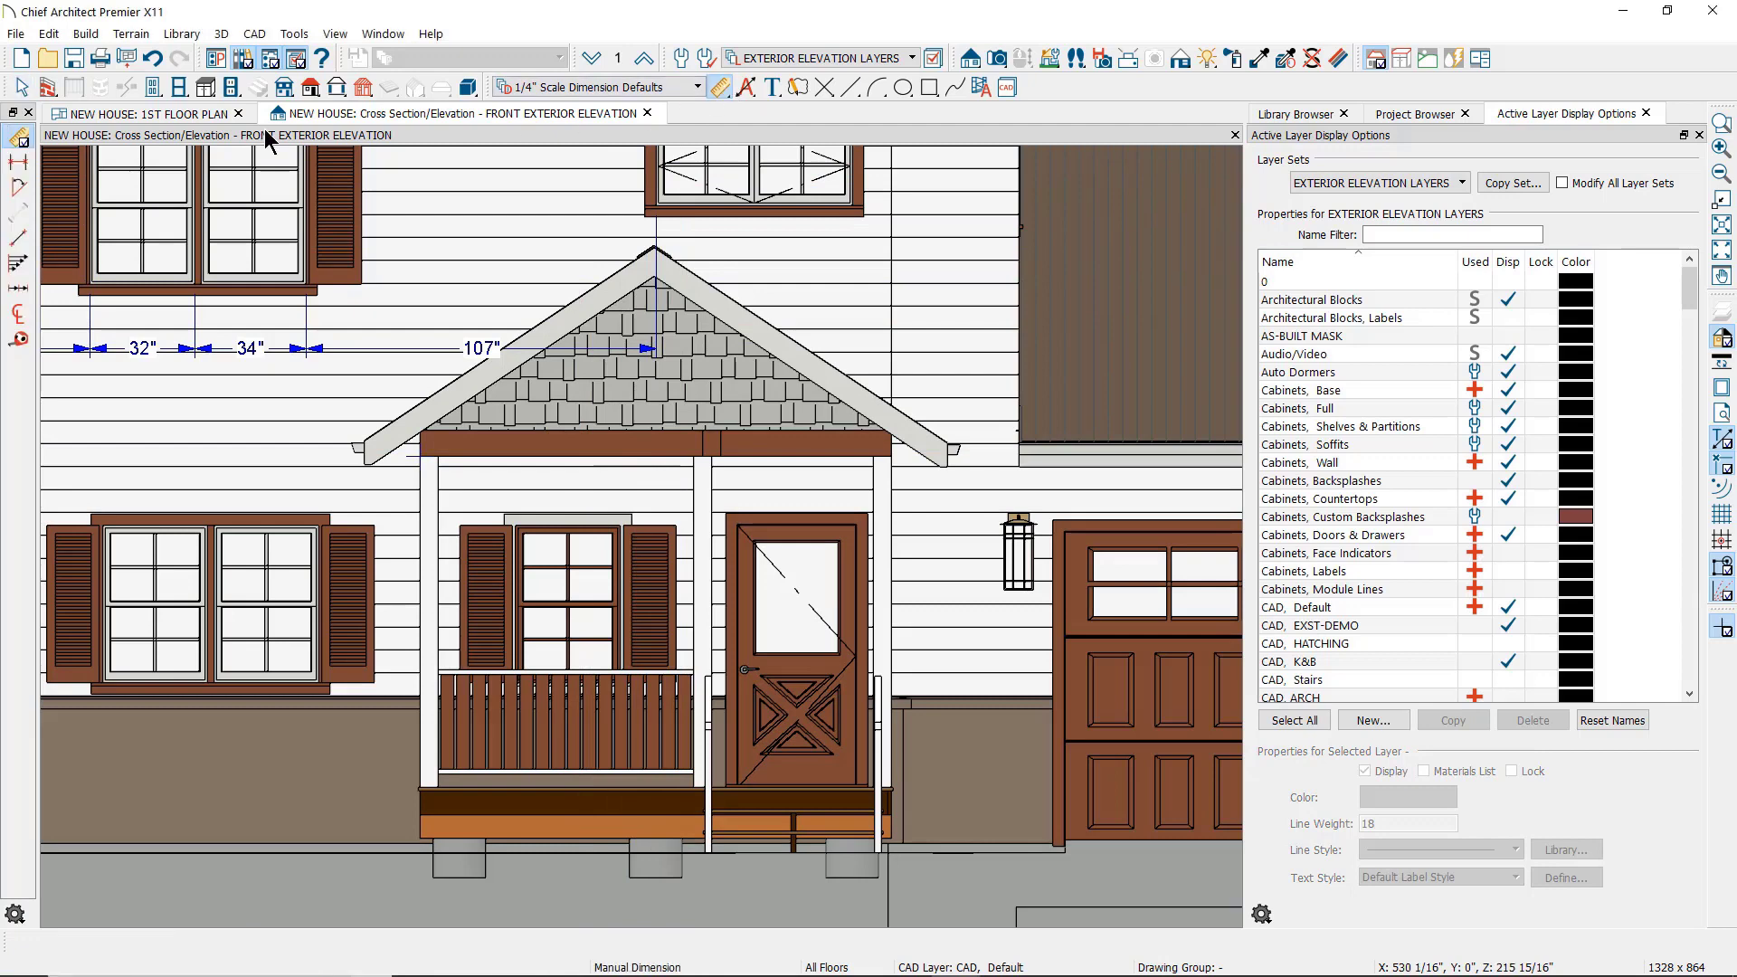
click(16, 241)
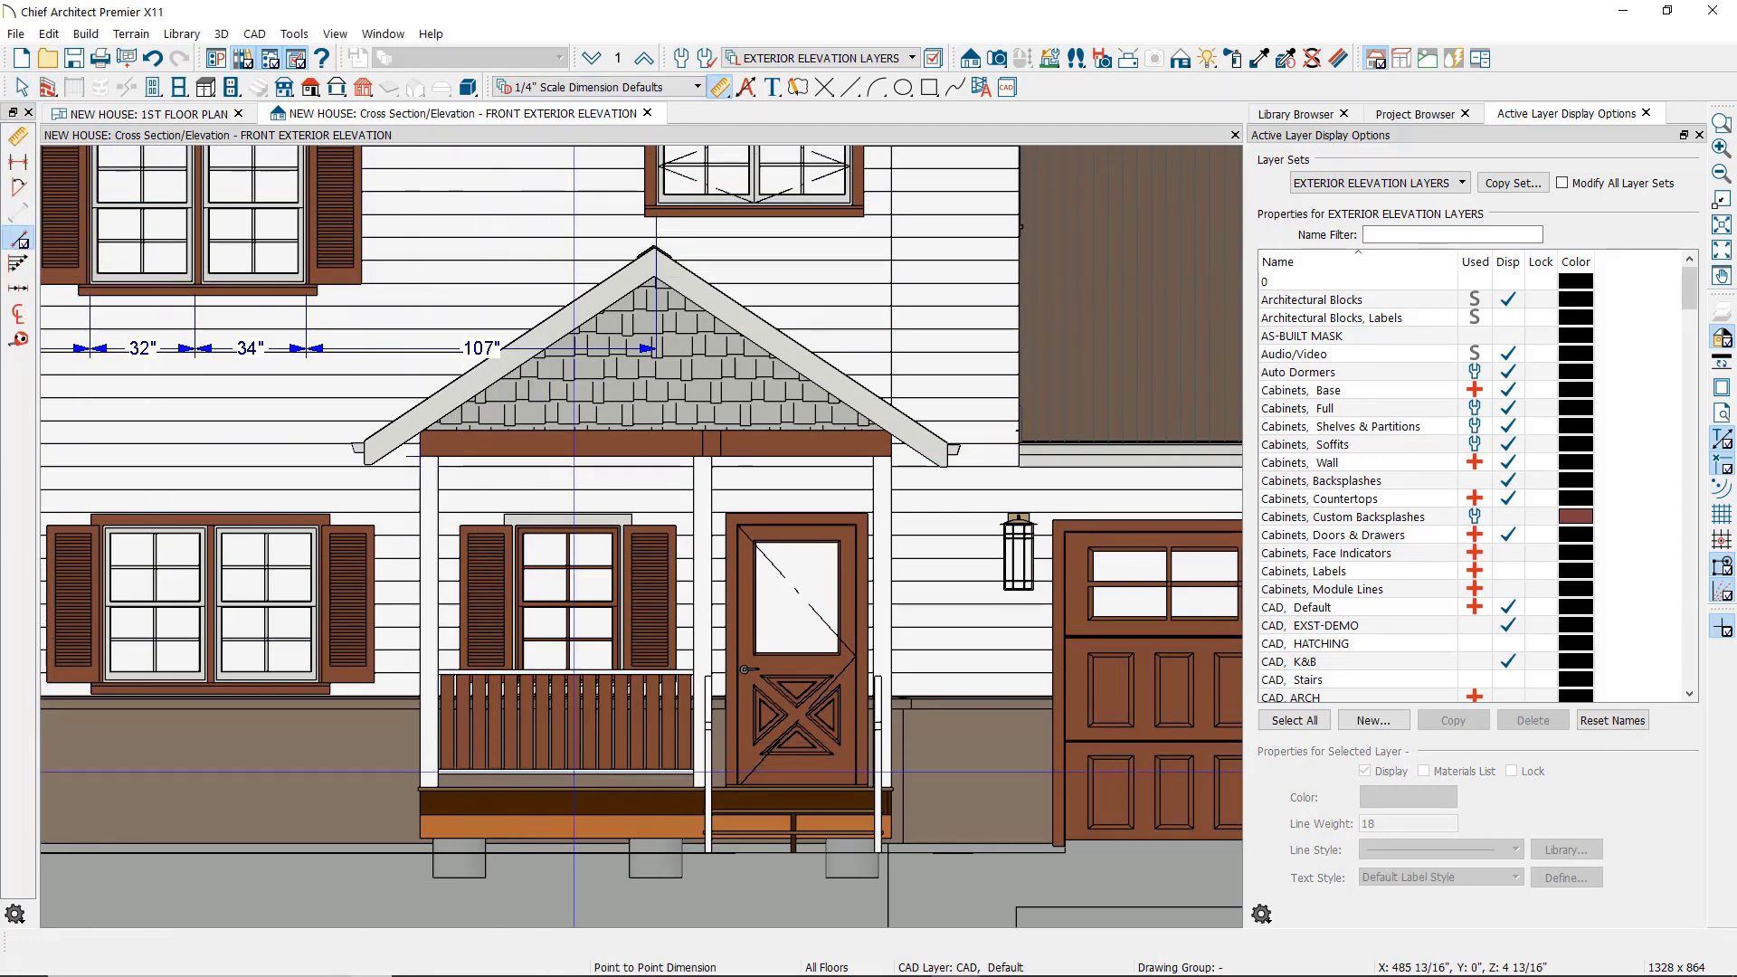
drag(580, 779, 580, 466)
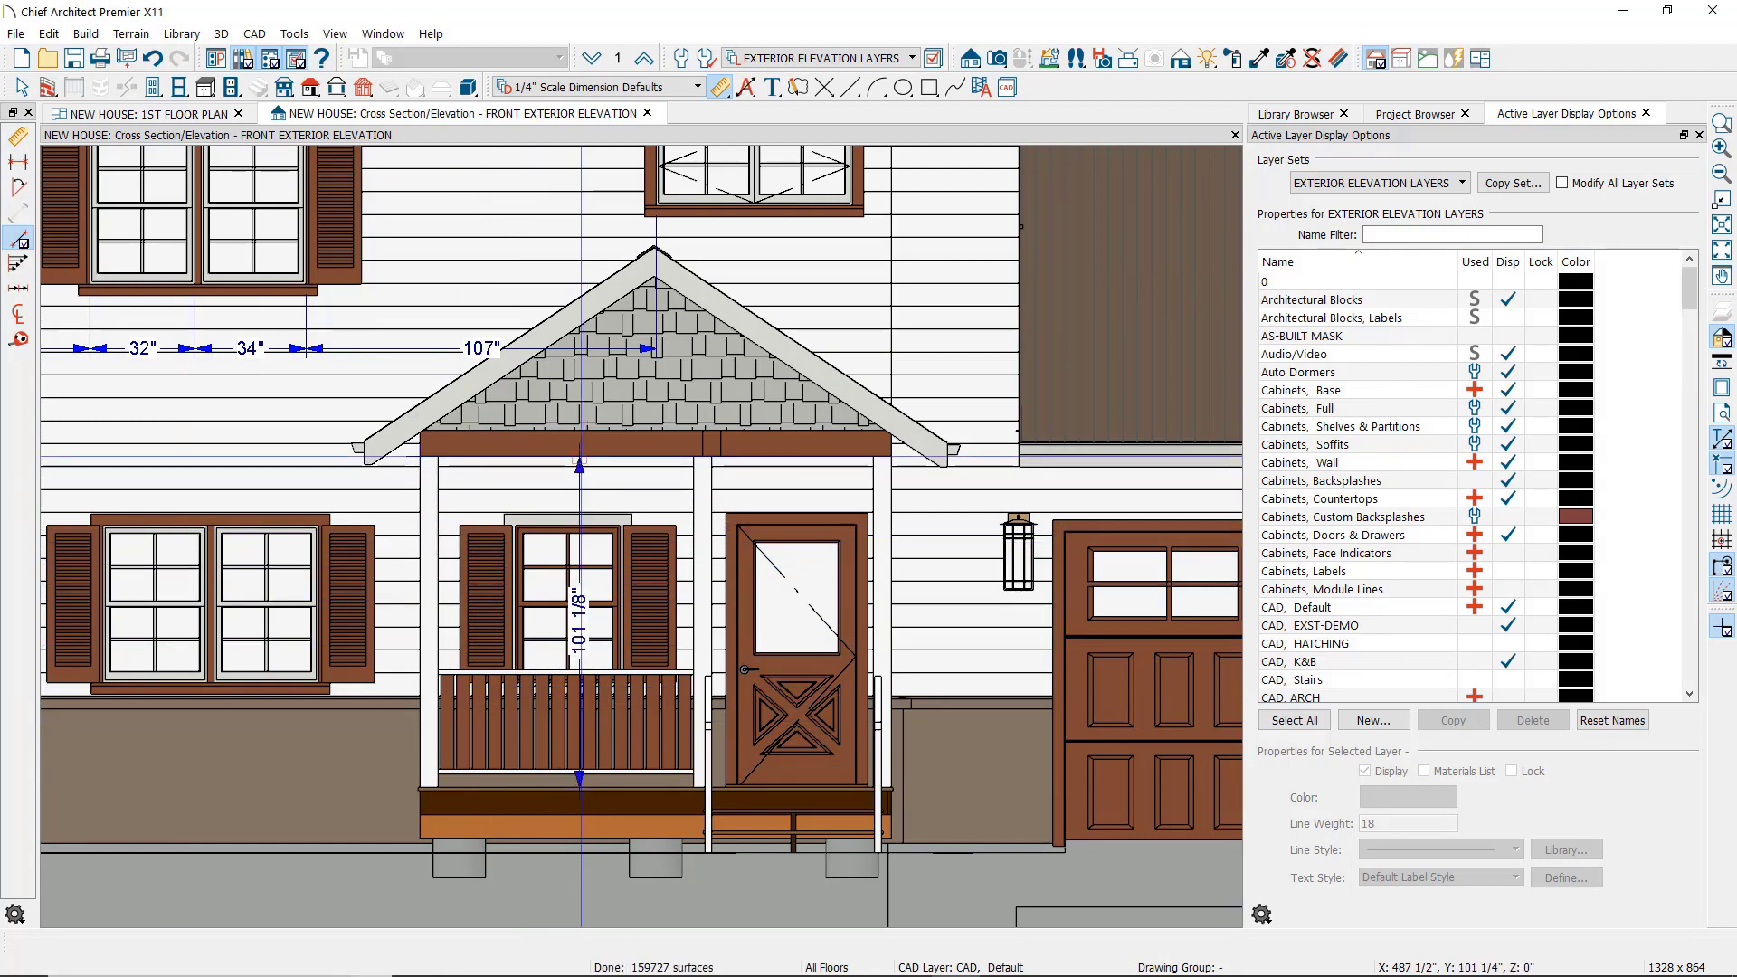
- Move the upper end marker of the vertical porch dimension exactly onto the bottom edge of the beam
scroll(580, 466, up, 5)
key(space)
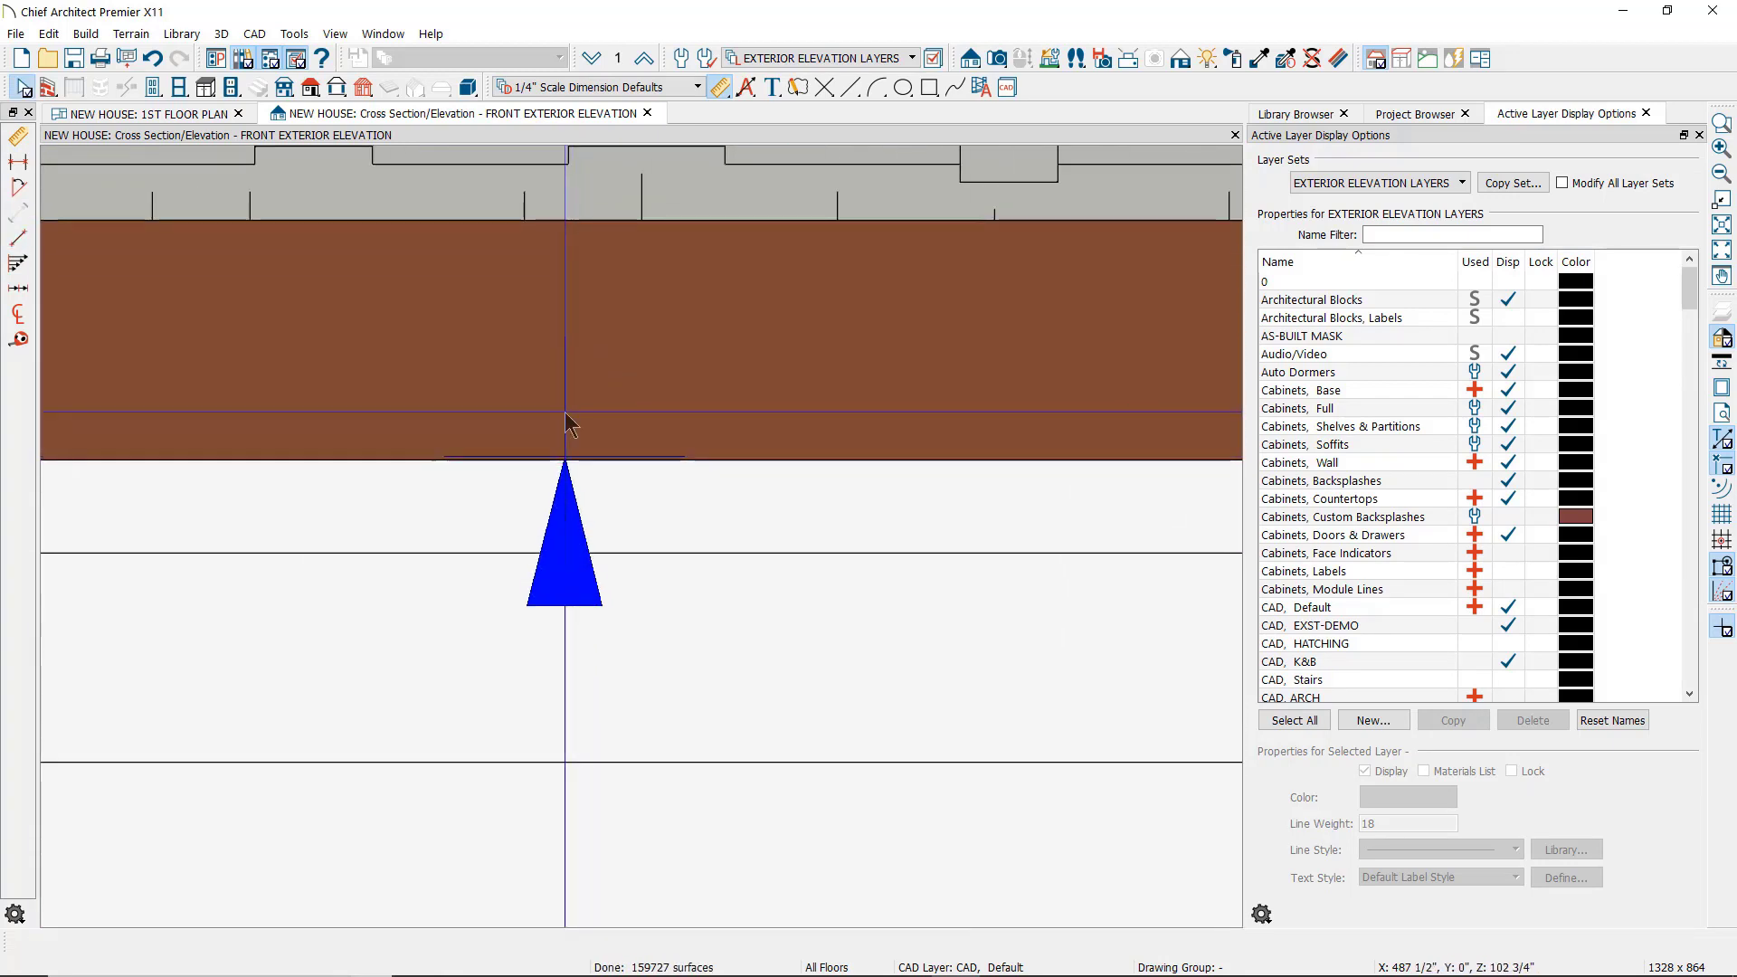
click(567, 459)
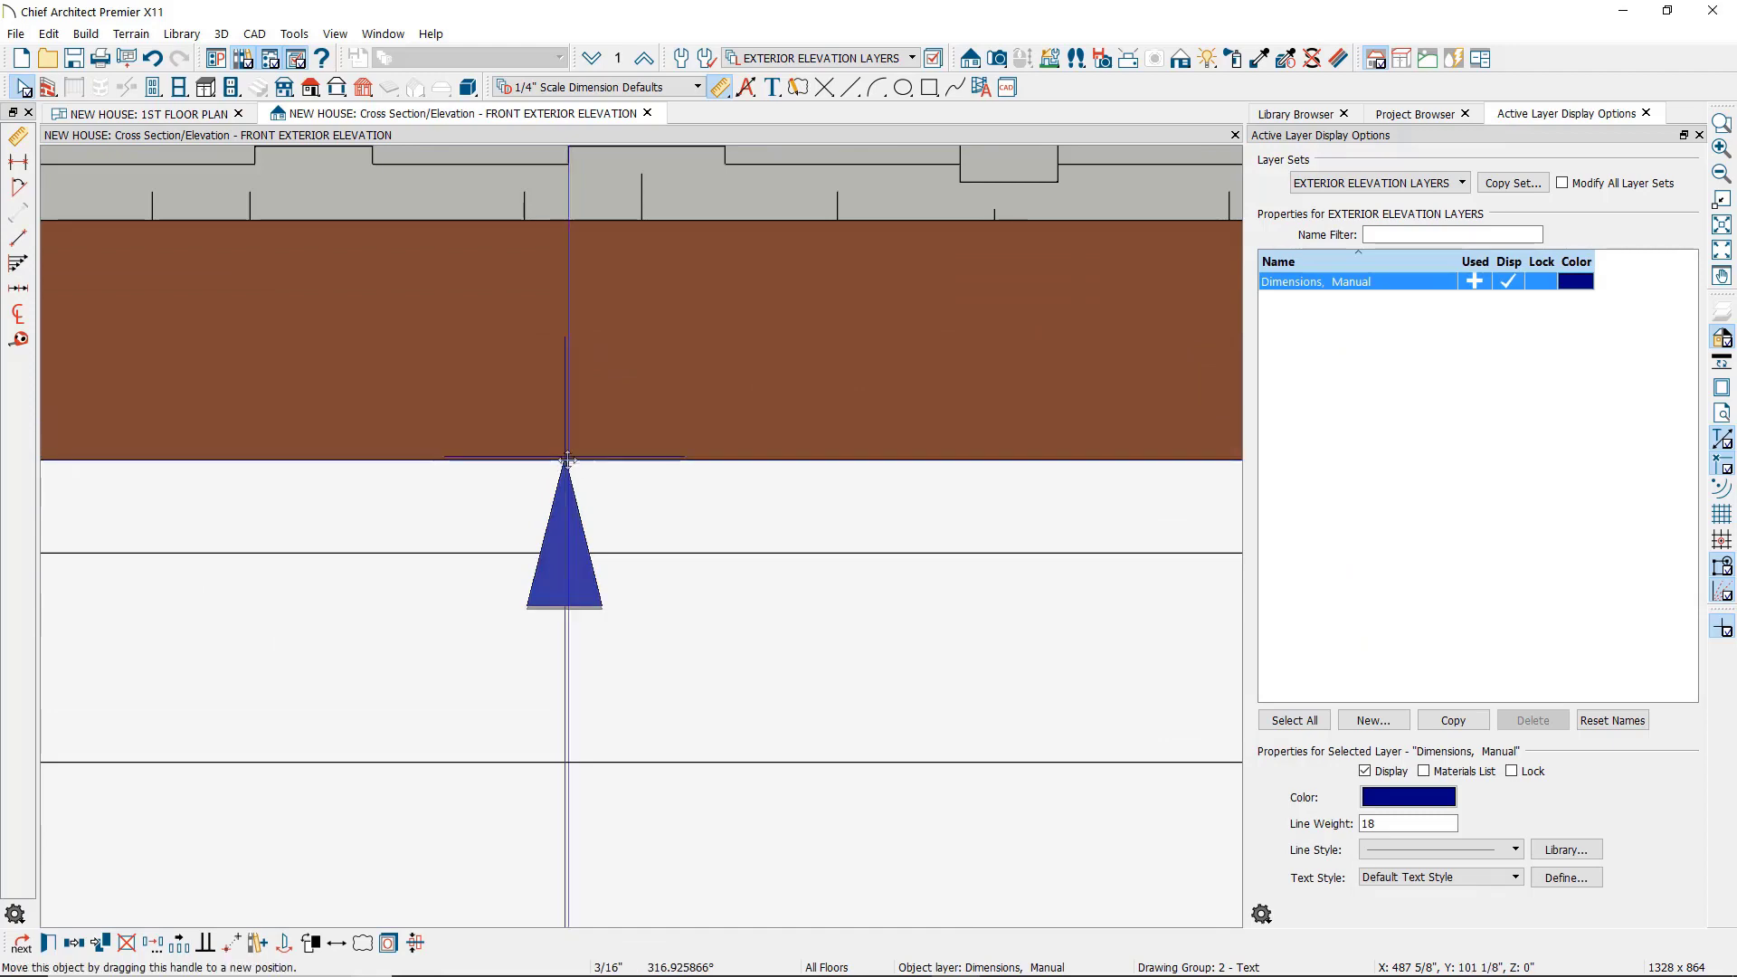
click(567, 461)
scroll(568, 461, down, 5)
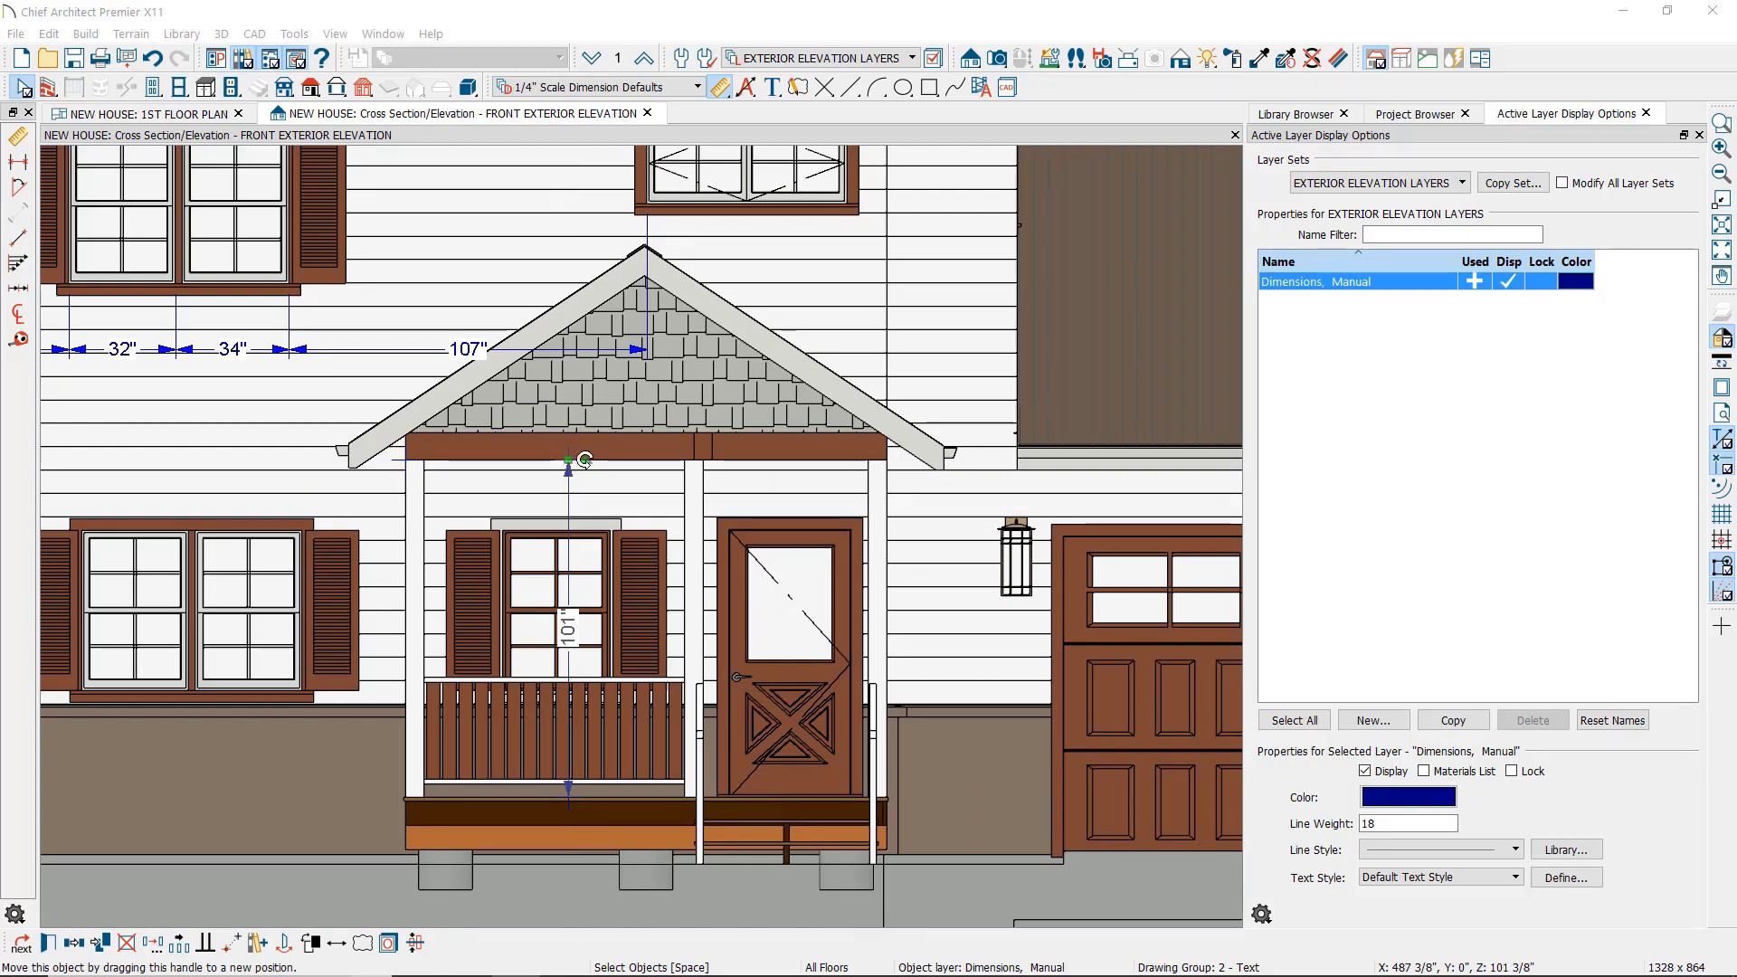
- Delete the horizontal dimension above the garage roof and the vertical dimension outside the left wall of the house
click(1722, 224)
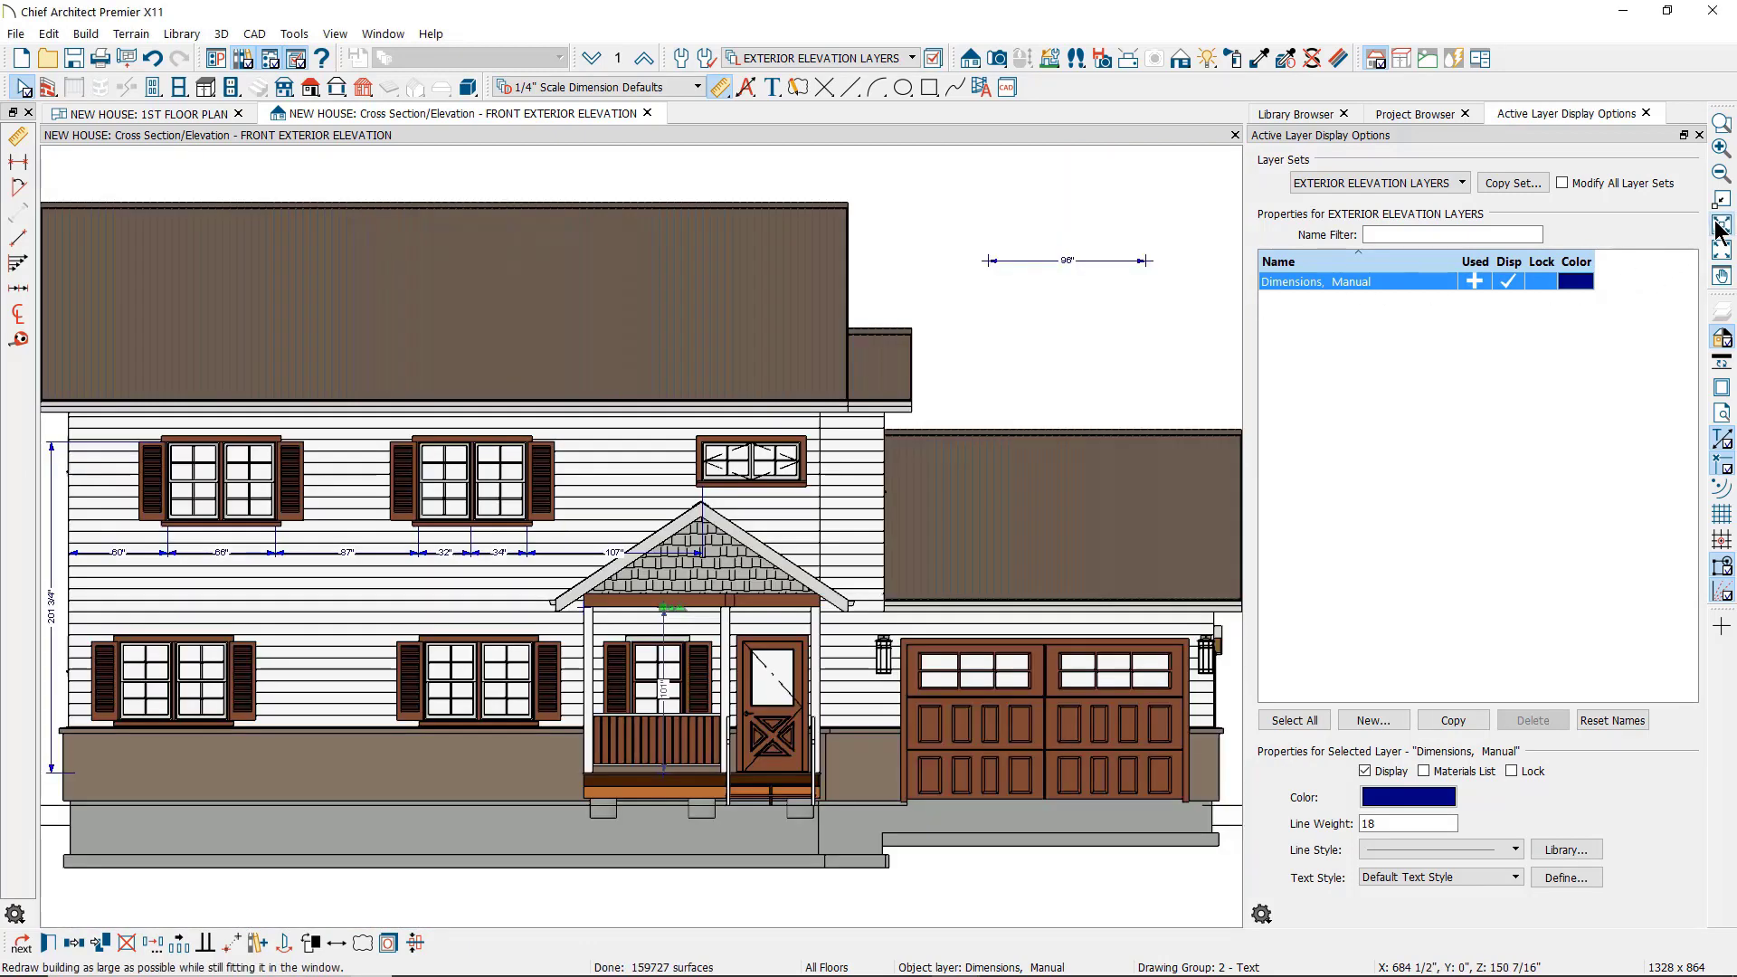
scroll(800, 525, down, 1)
click(999, 330)
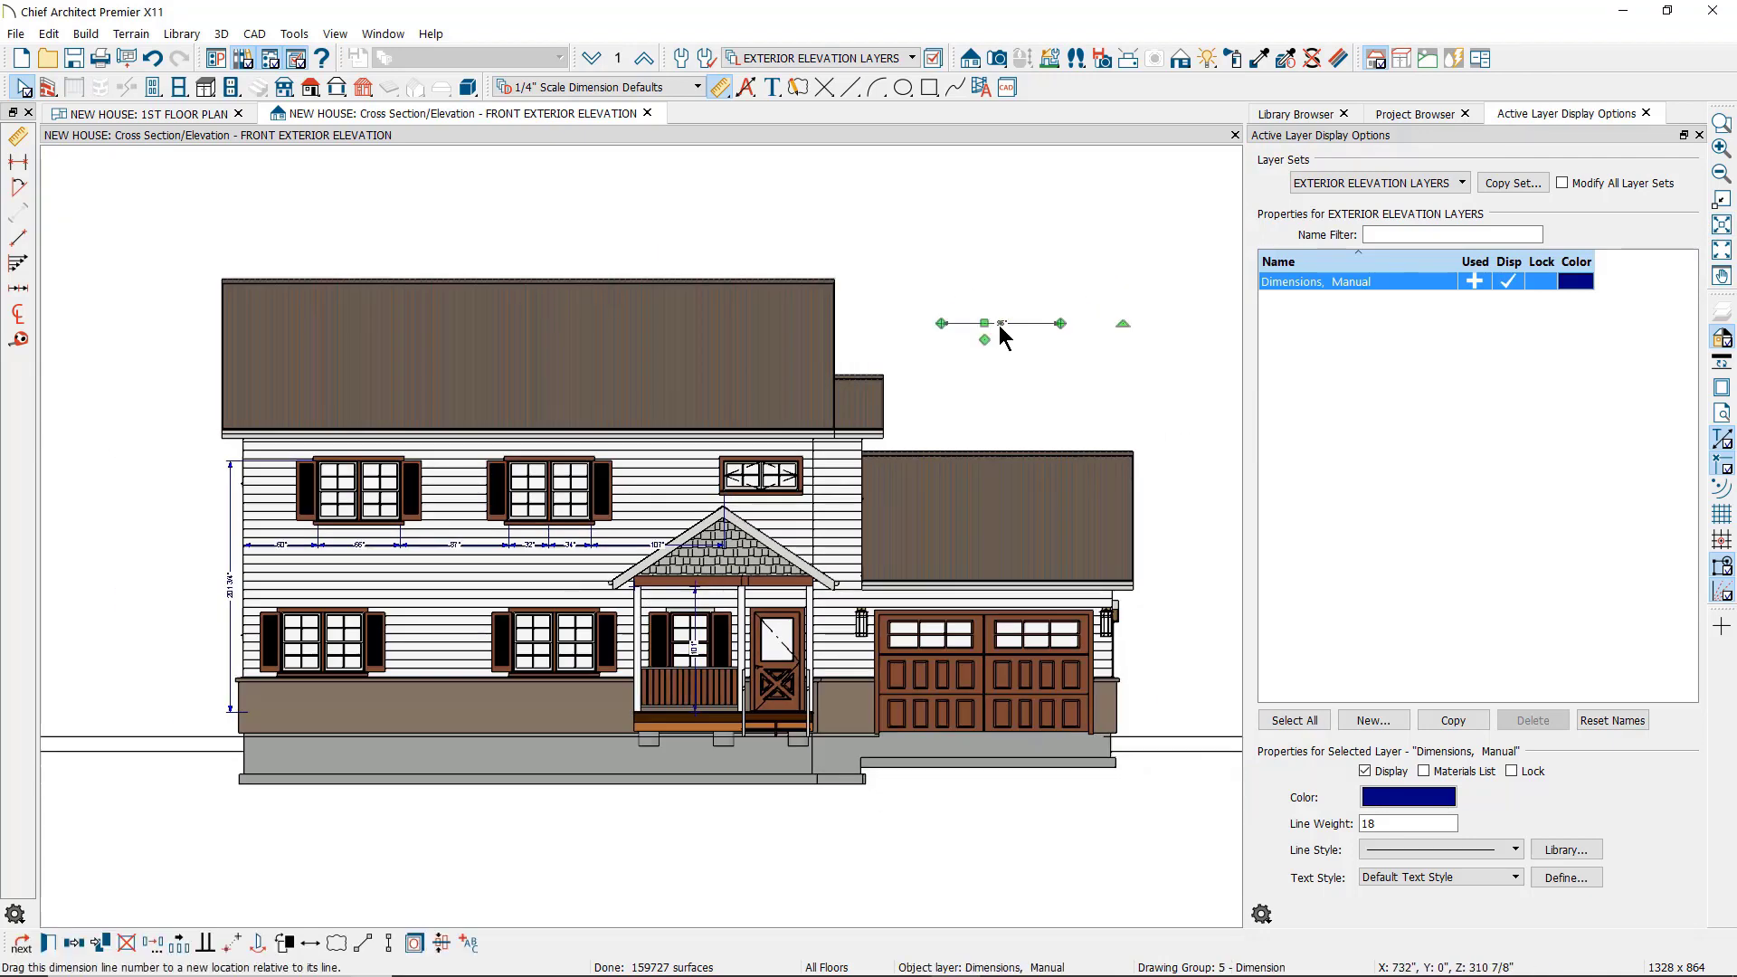
key(Delete)
click(230, 587)
key(Delete)
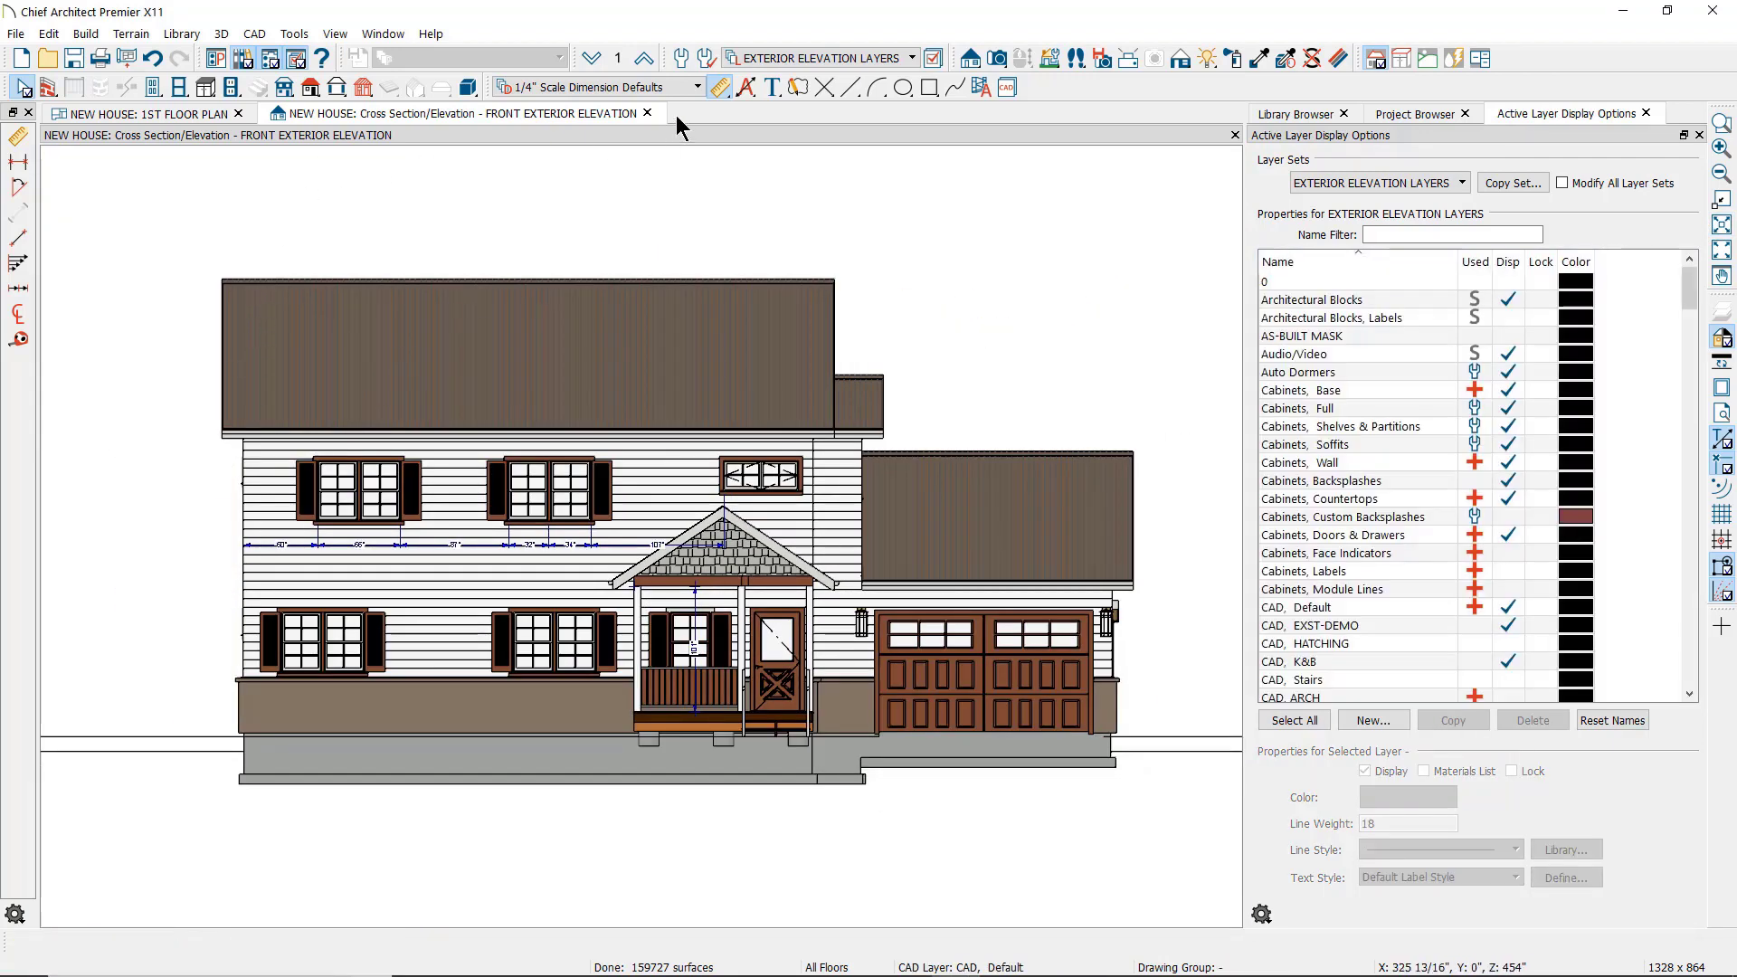
- Generate automatic elevation dimensions around the whole front elevation
click(747, 88)
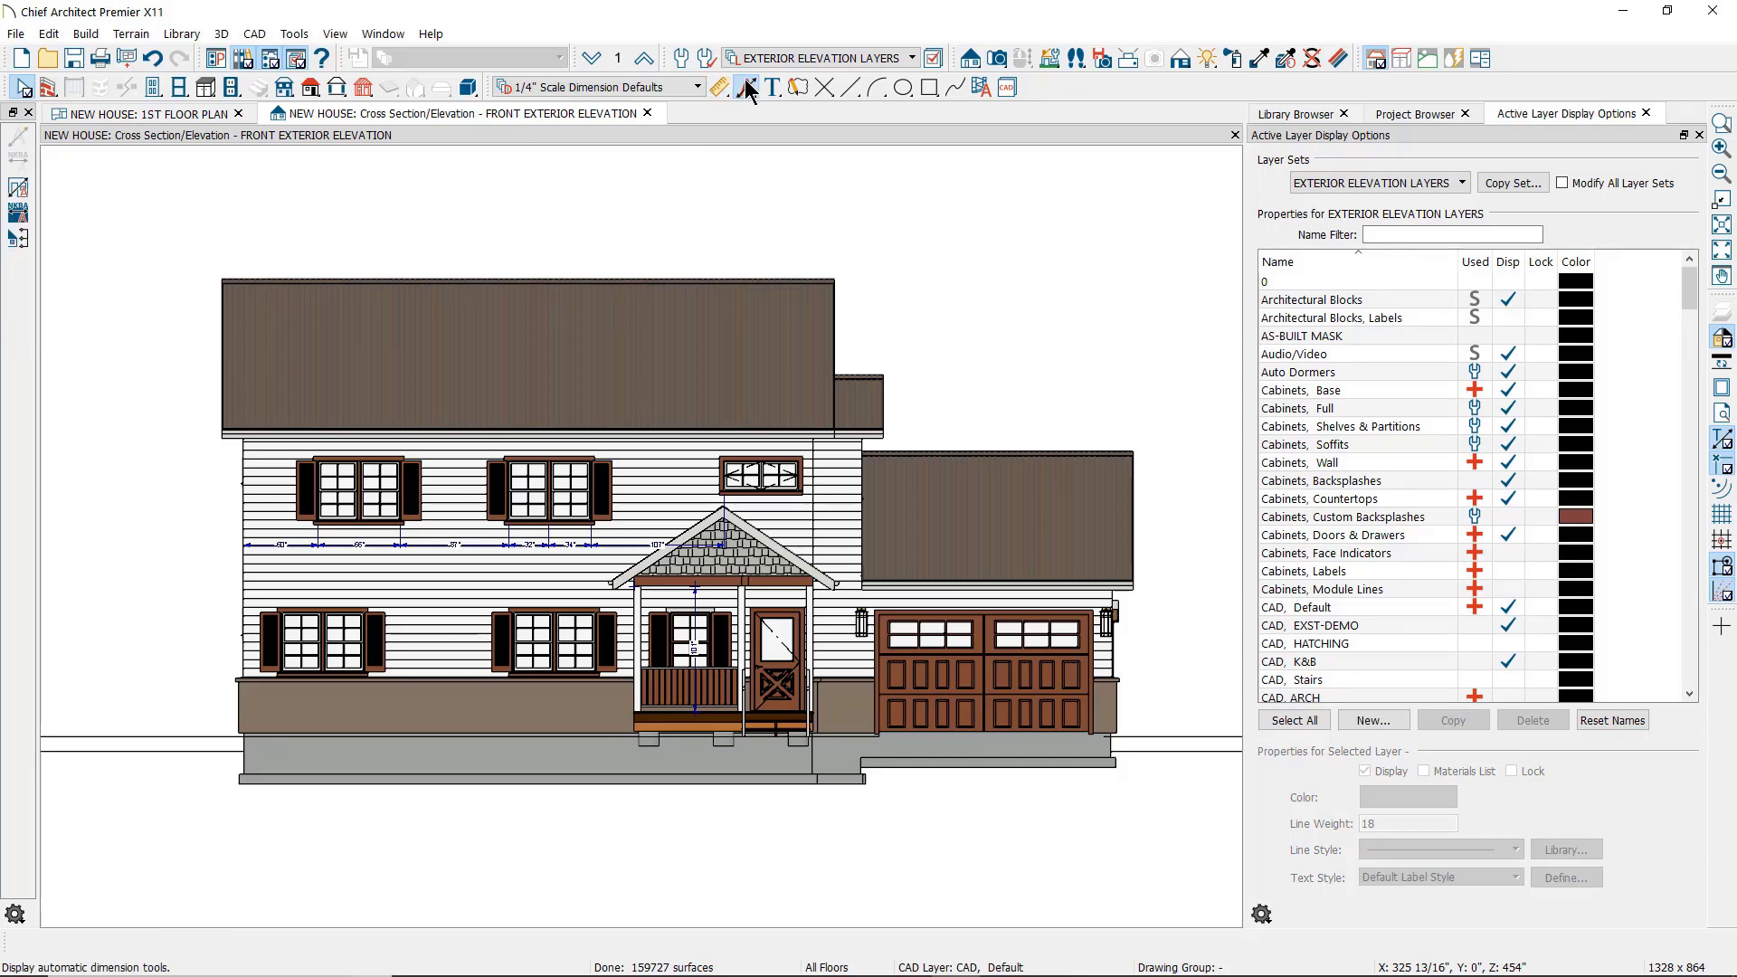
click(18, 190)
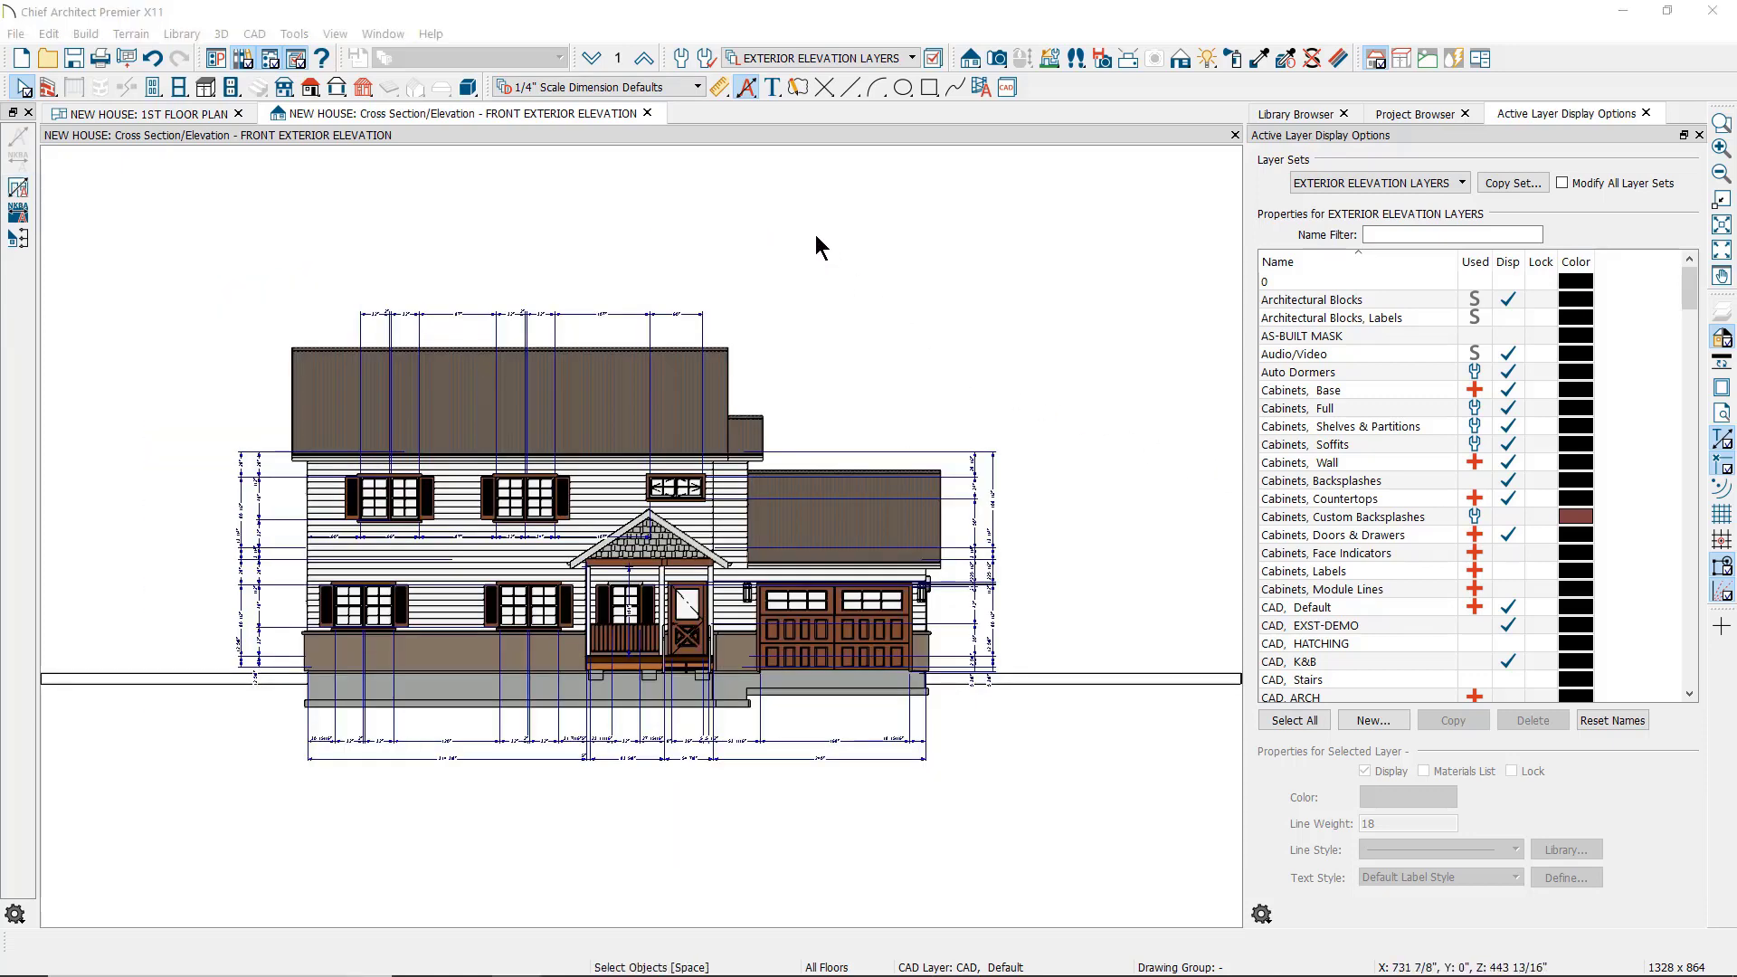
- Examine the Auto Elevation Dimension defaults for position, located objects, elevation marks and layer, leaving them unchanged
click(681, 60)
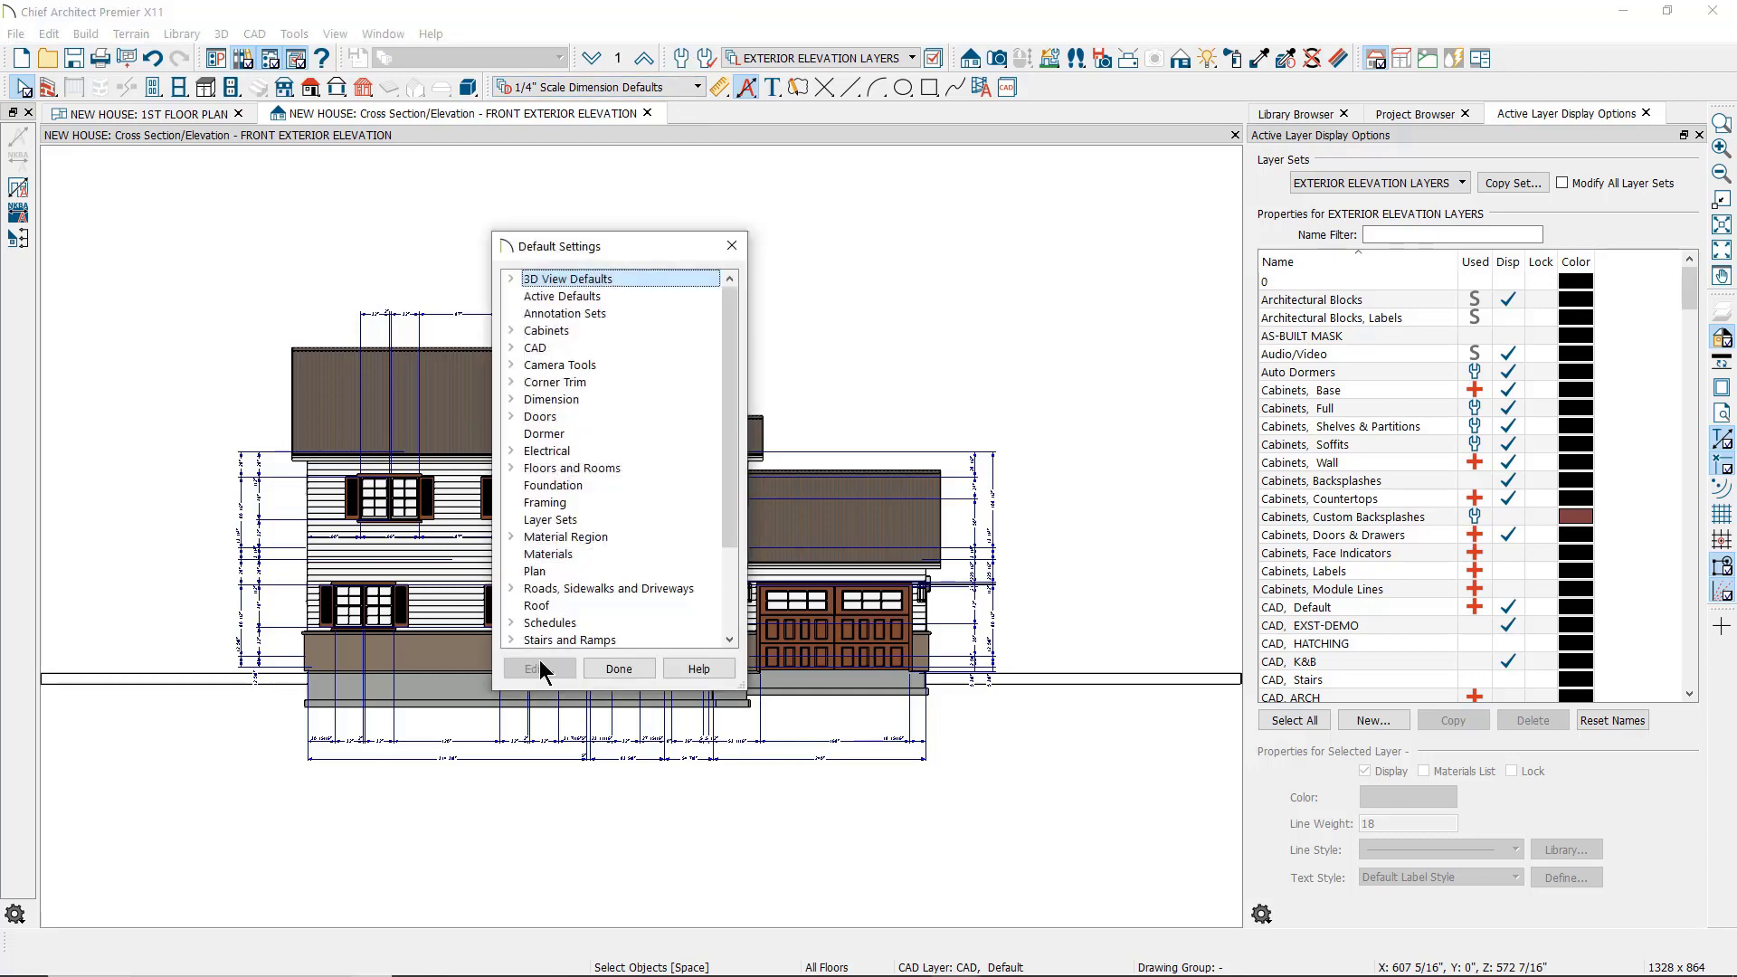
click(512, 400)
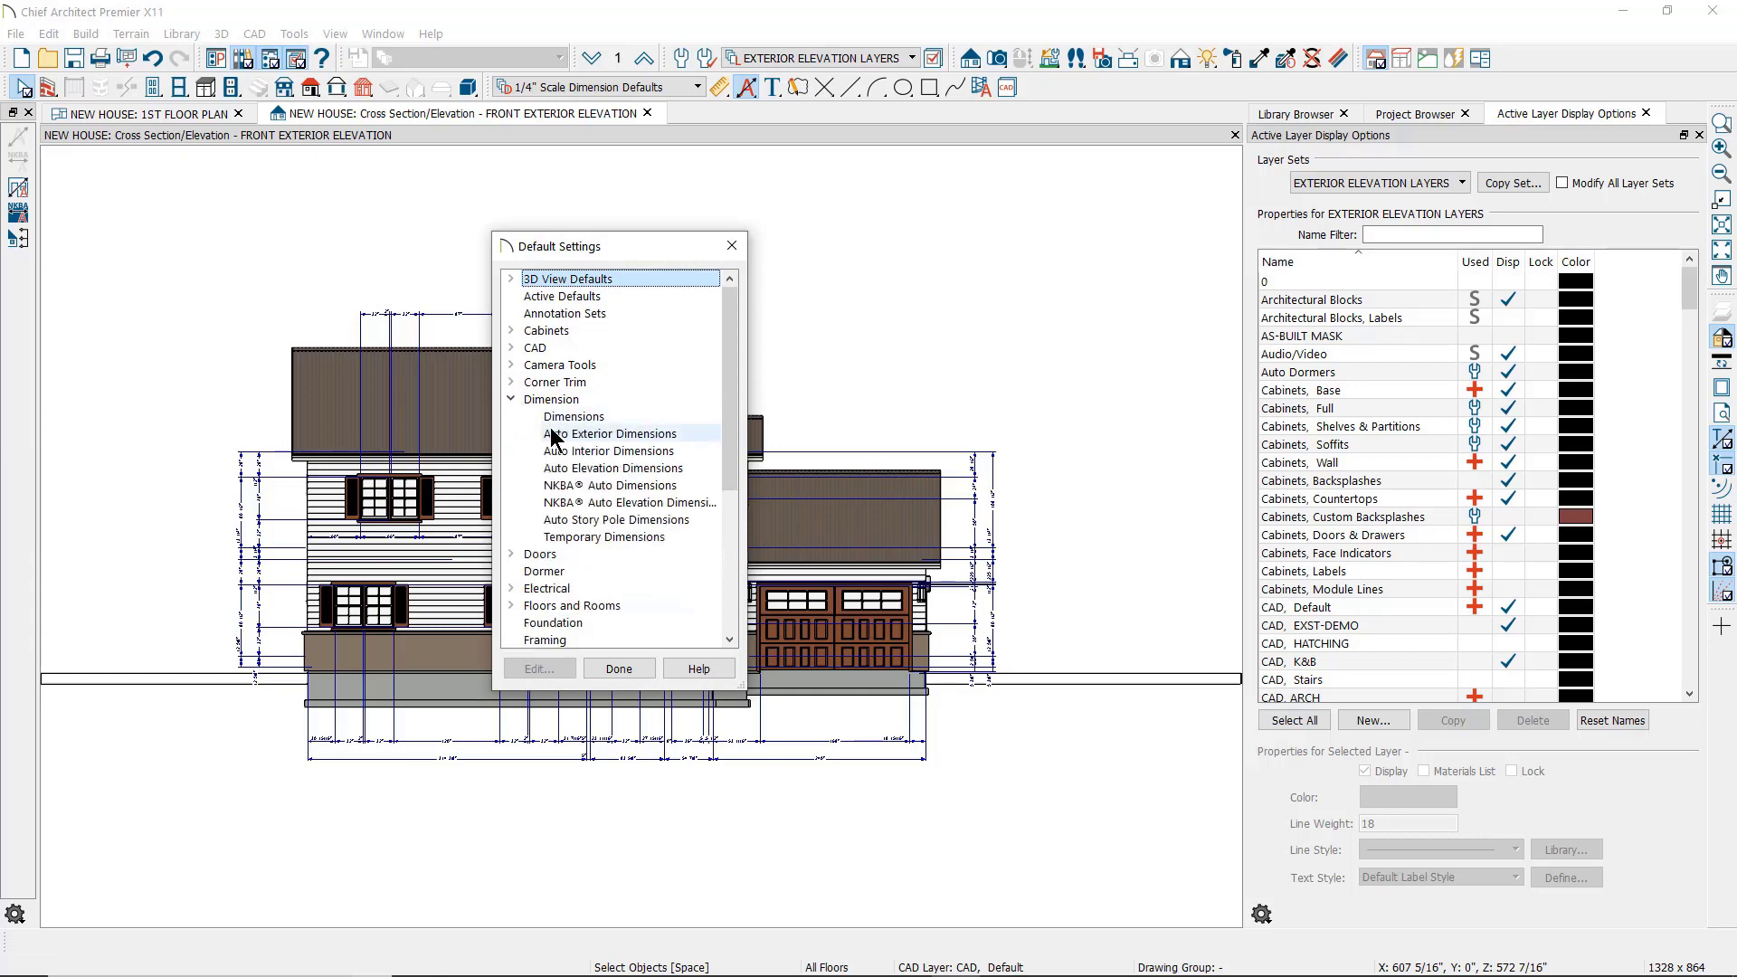
double_click(561, 470)
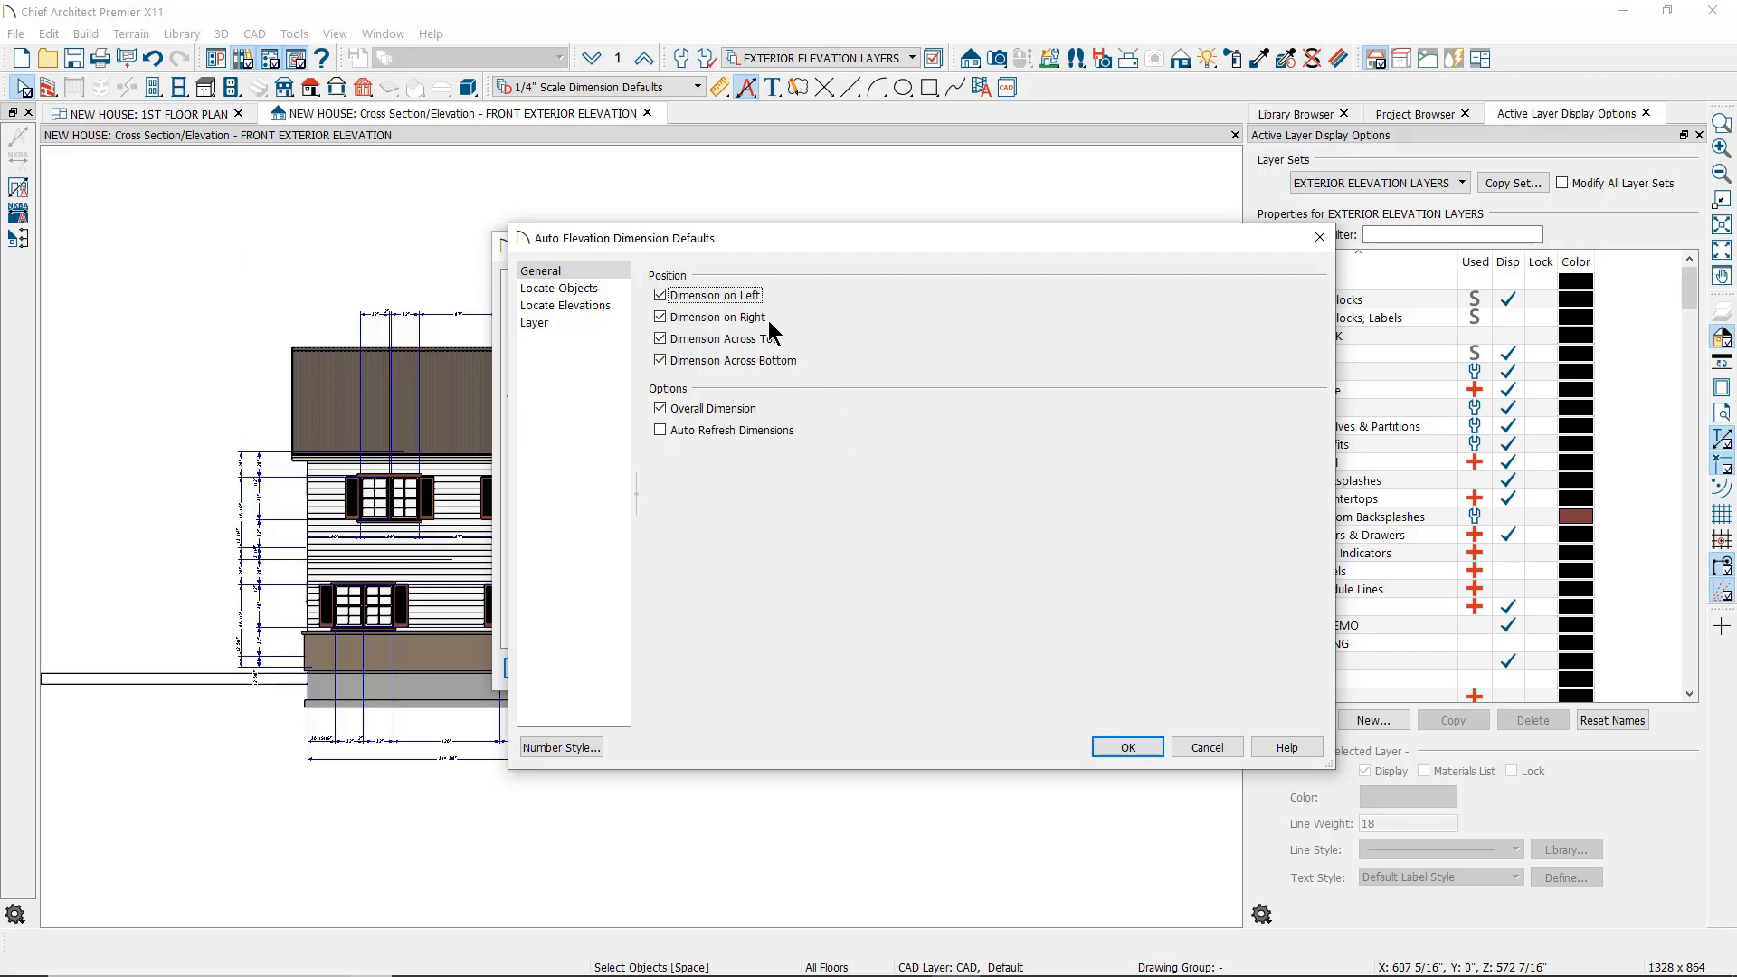
click(570, 289)
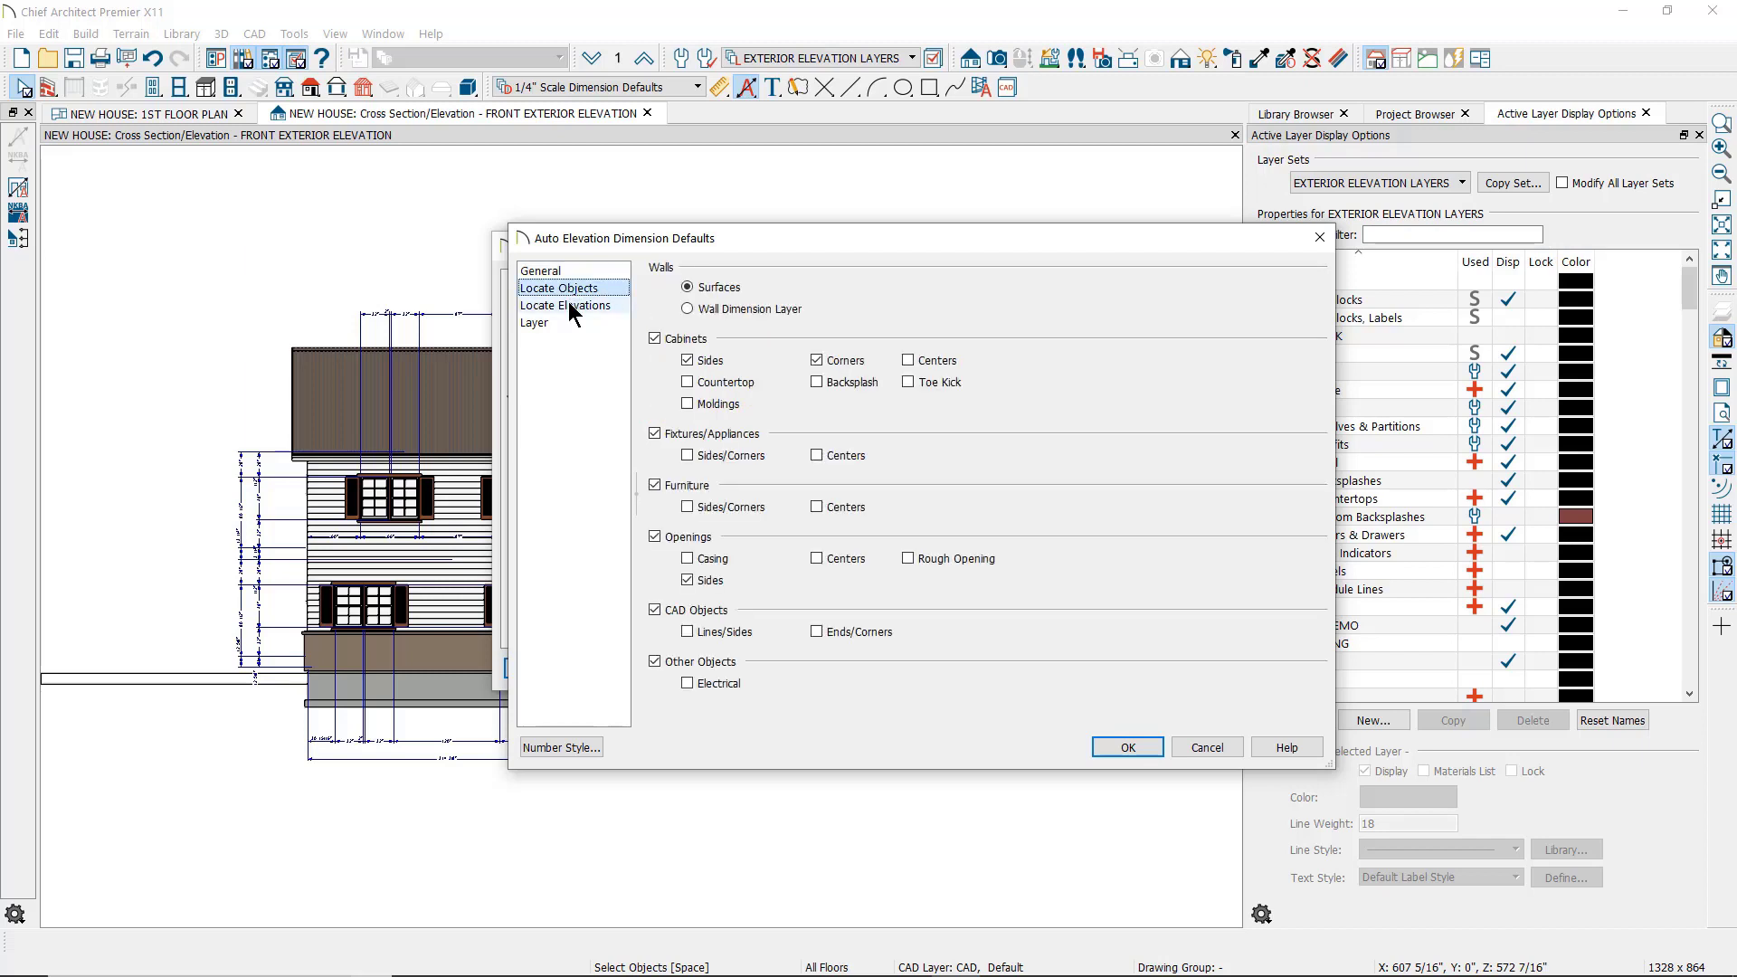
click(569, 305)
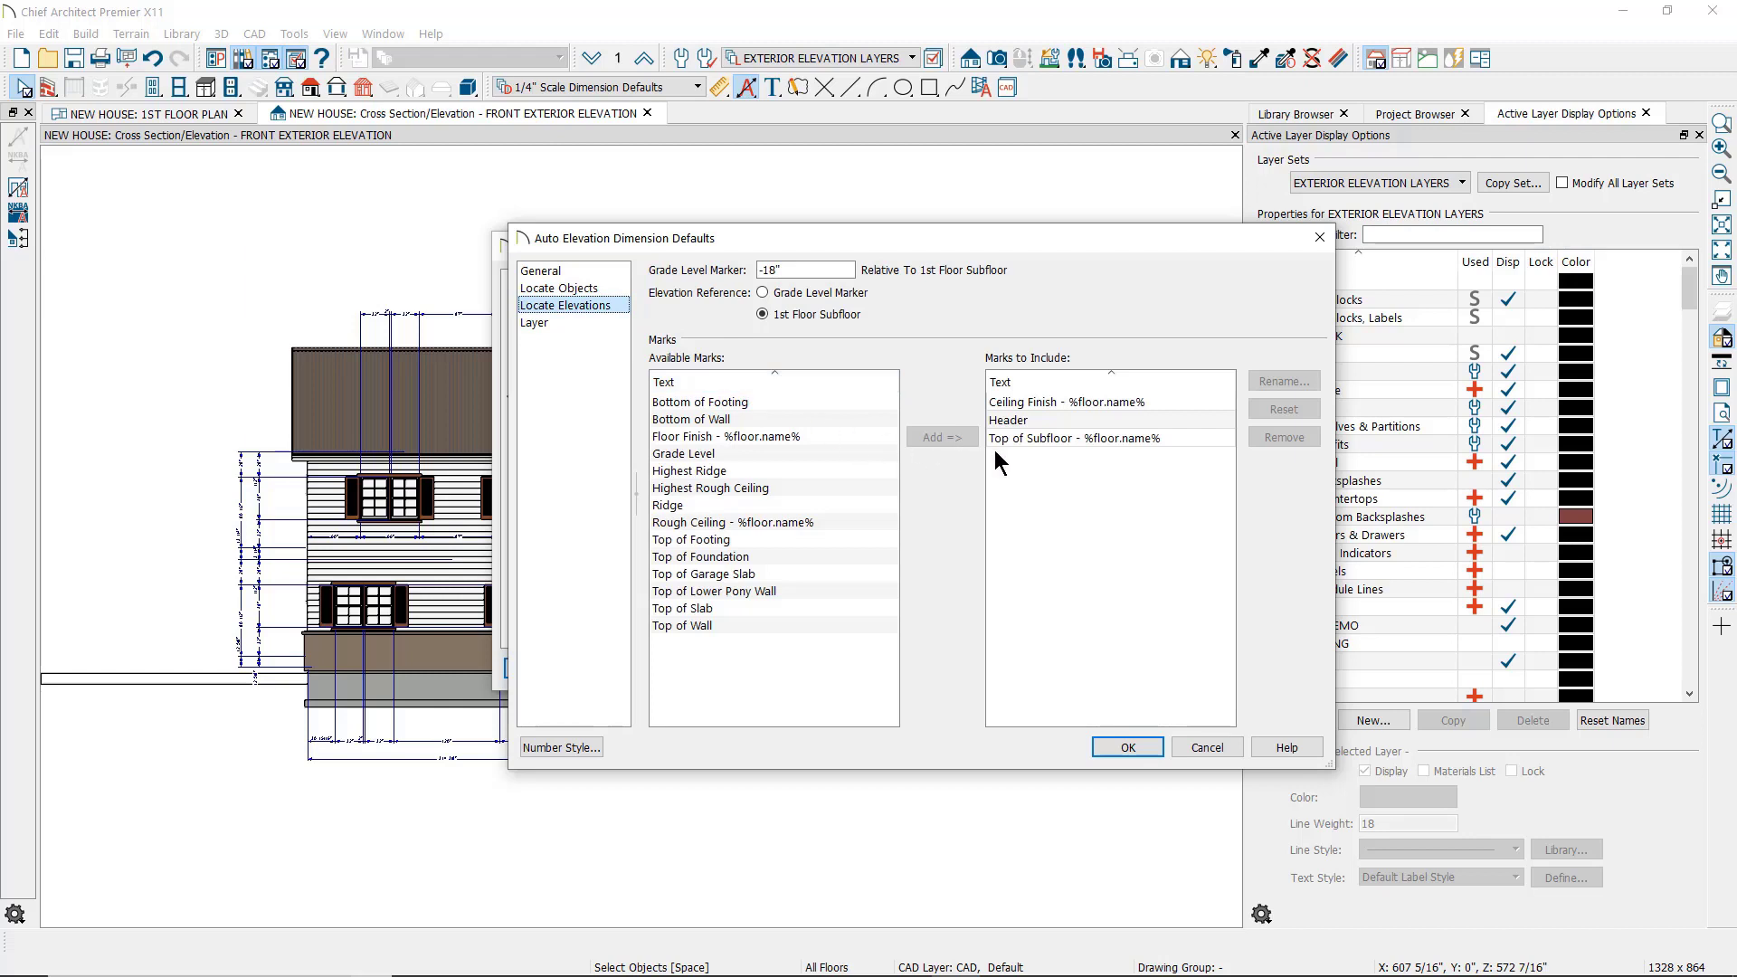
click(774, 470)
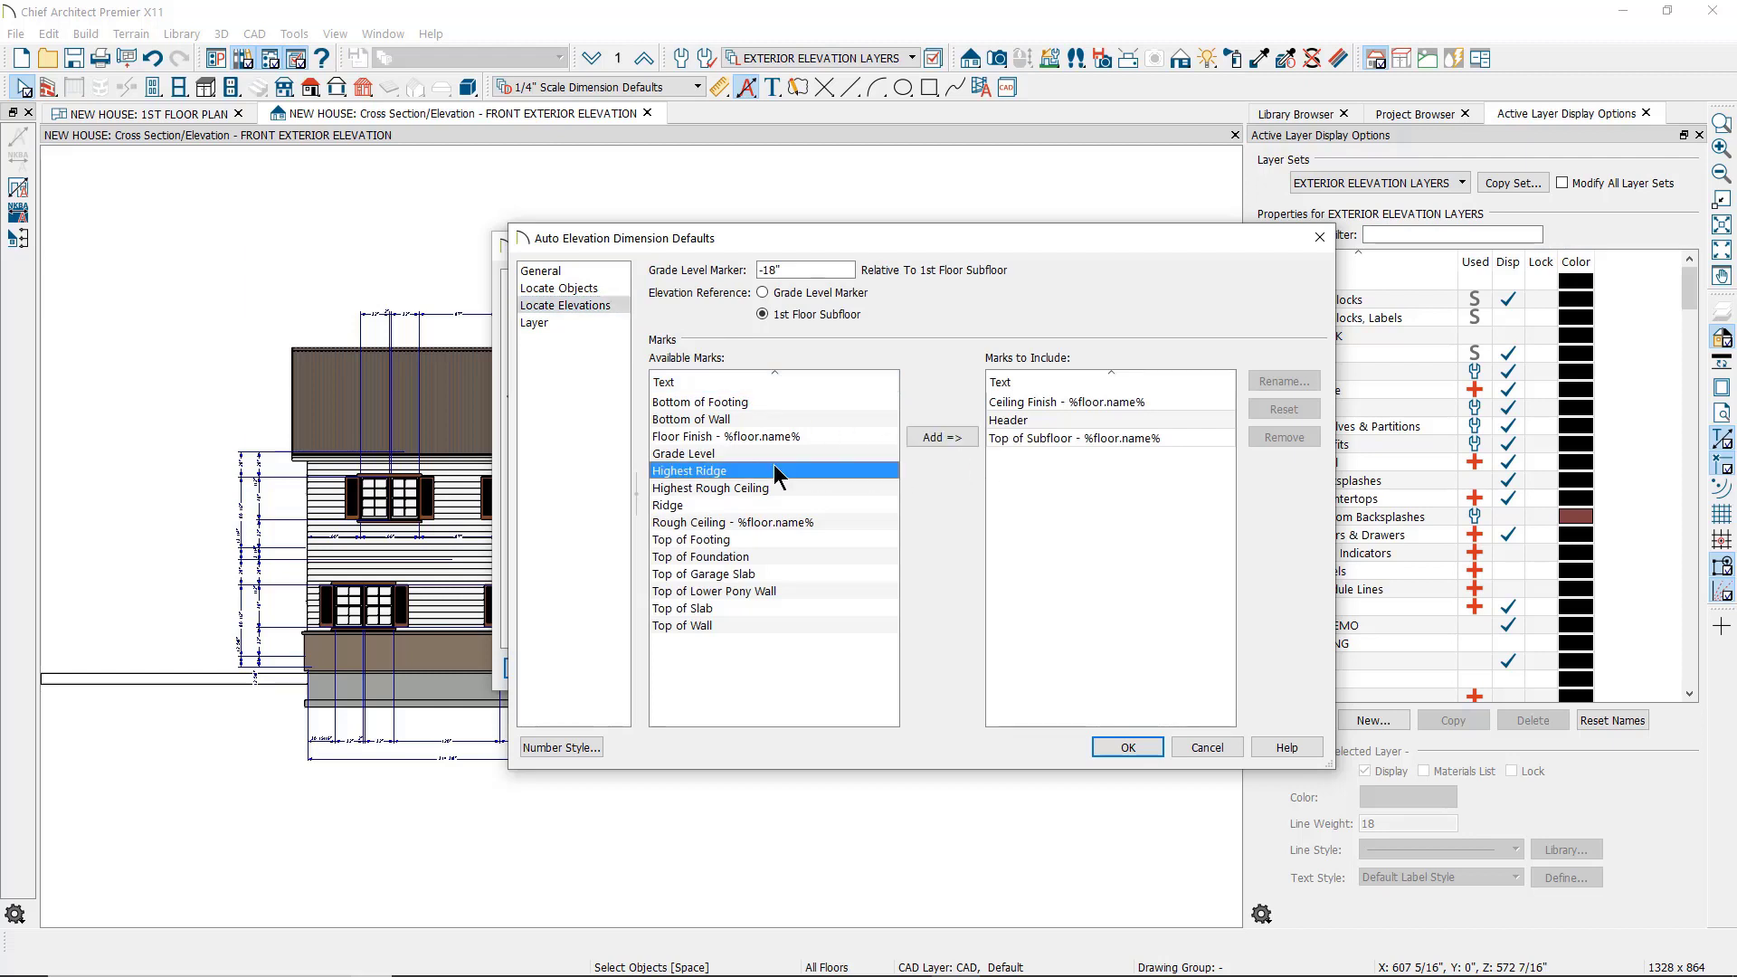
click(542, 323)
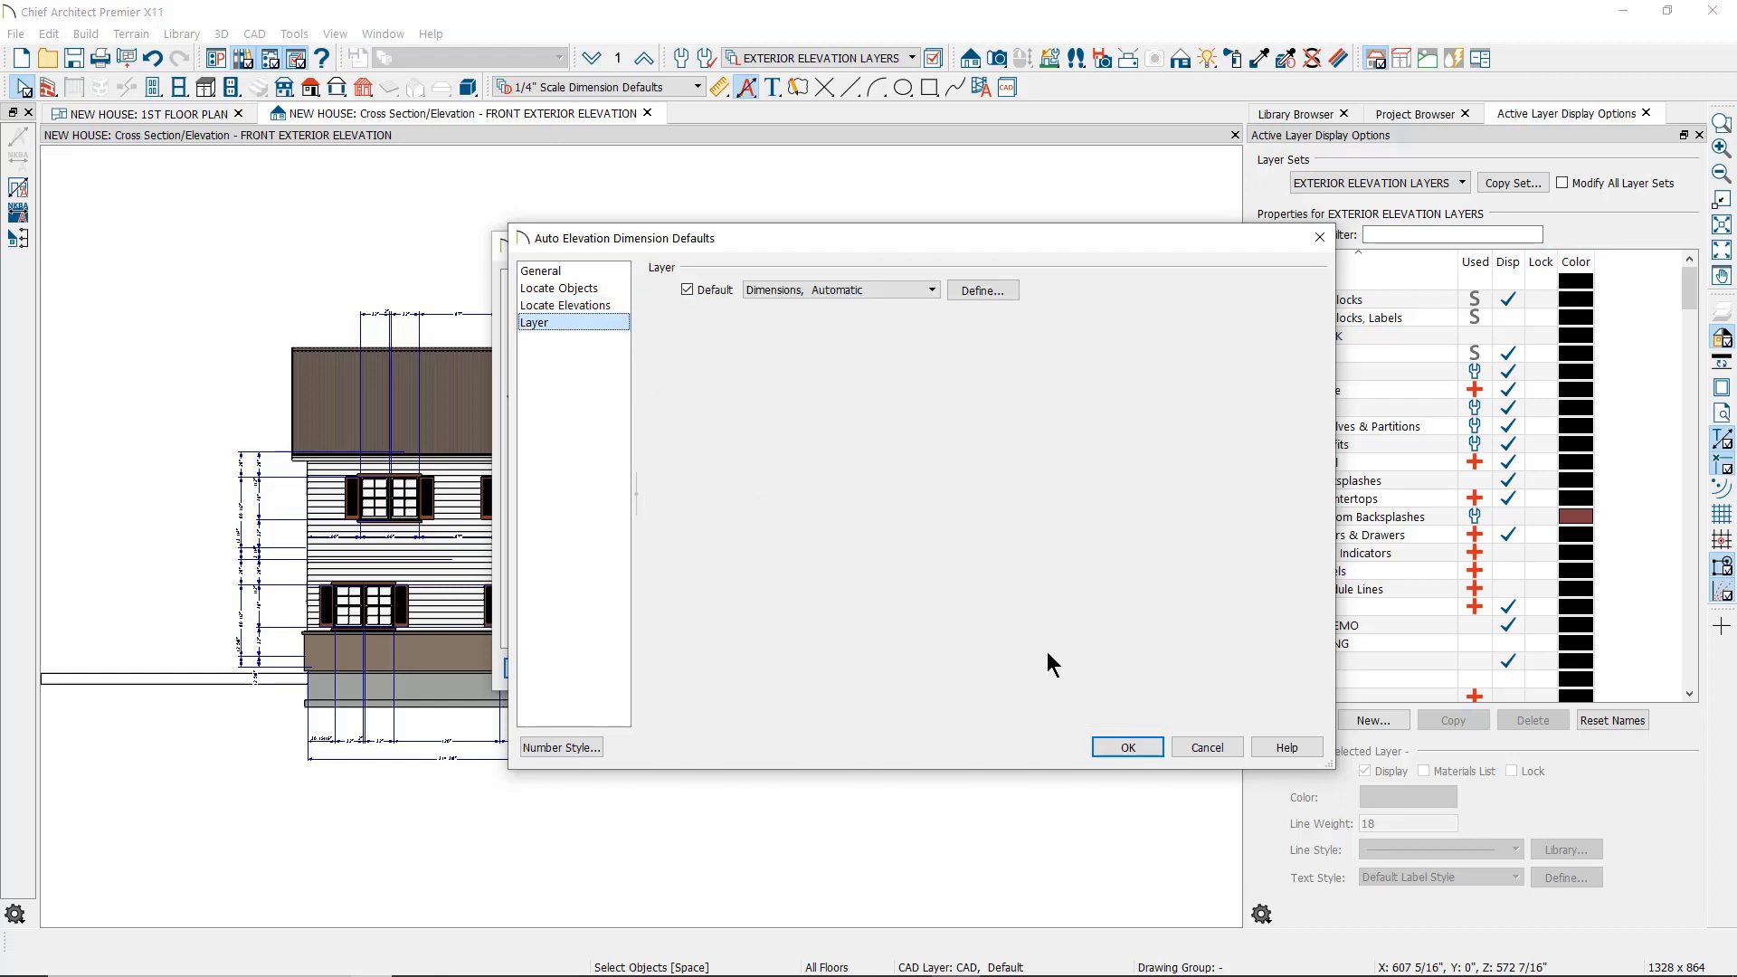
click(1193, 745)
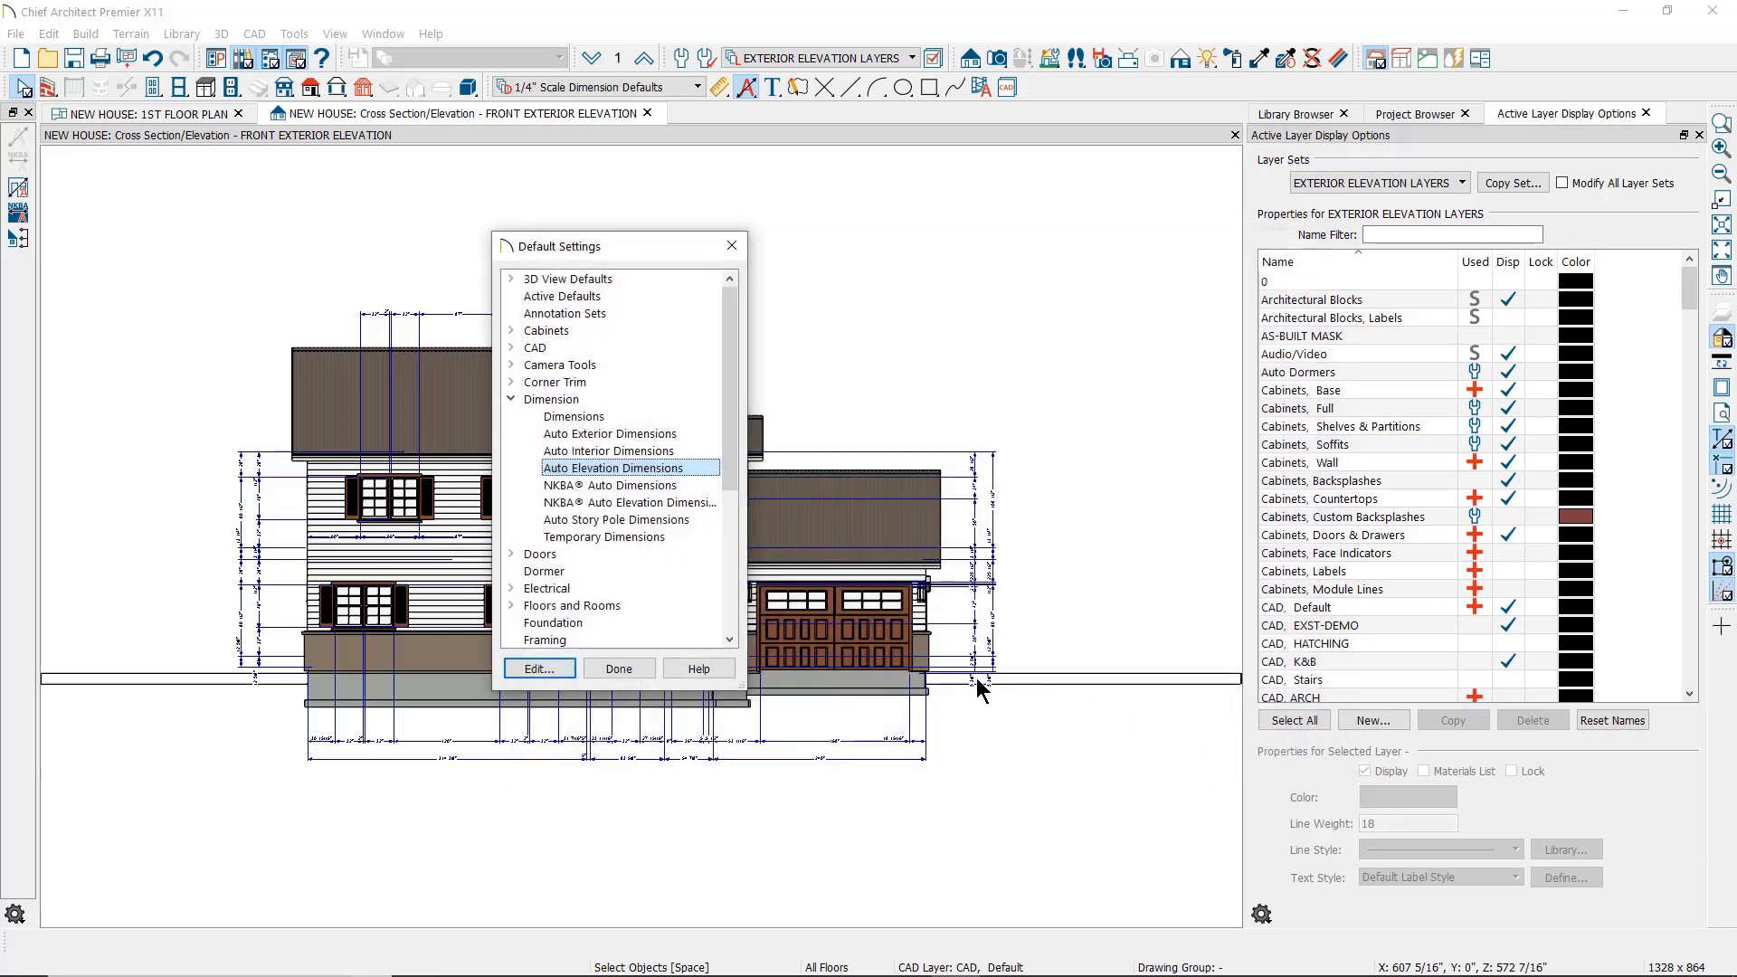
click(603, 664)
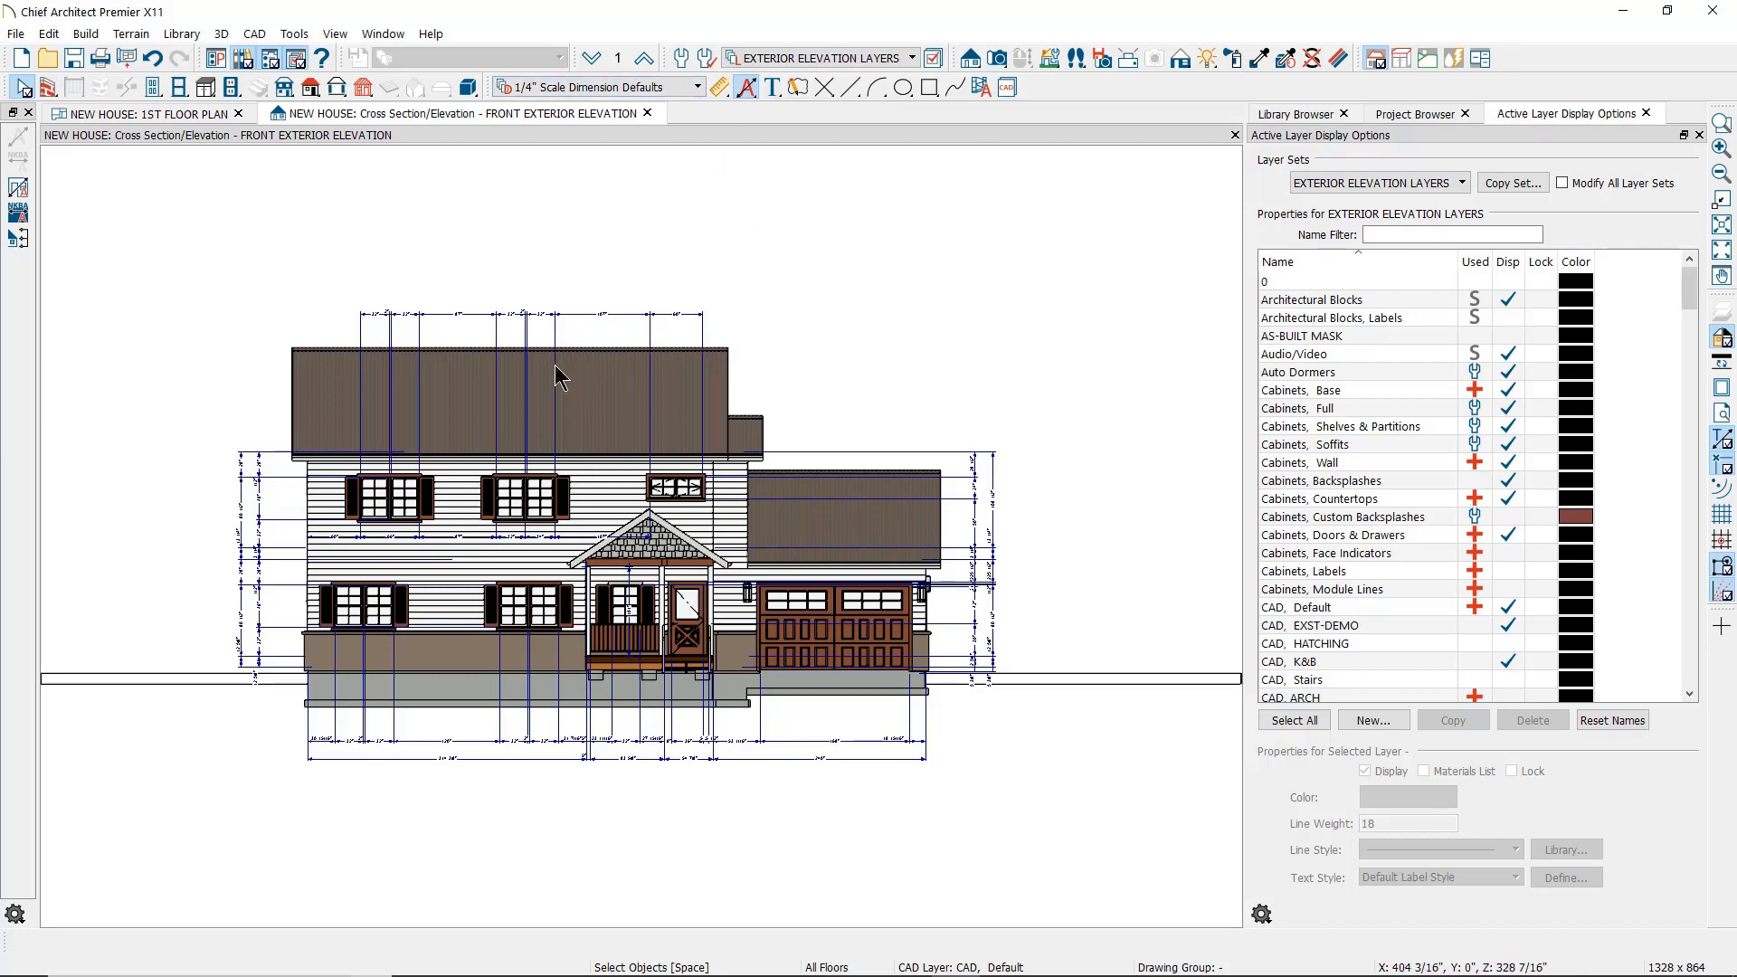
- Move the automatic dimension line above the main roof slightly down, closer to the ridge
scroll(558, 375, up, 1)
click(588, 302)
mouse_move(588, 303)
mouse_down()
mouse_move(588, 271)
mouse_move(588, 317)
mouse_up()
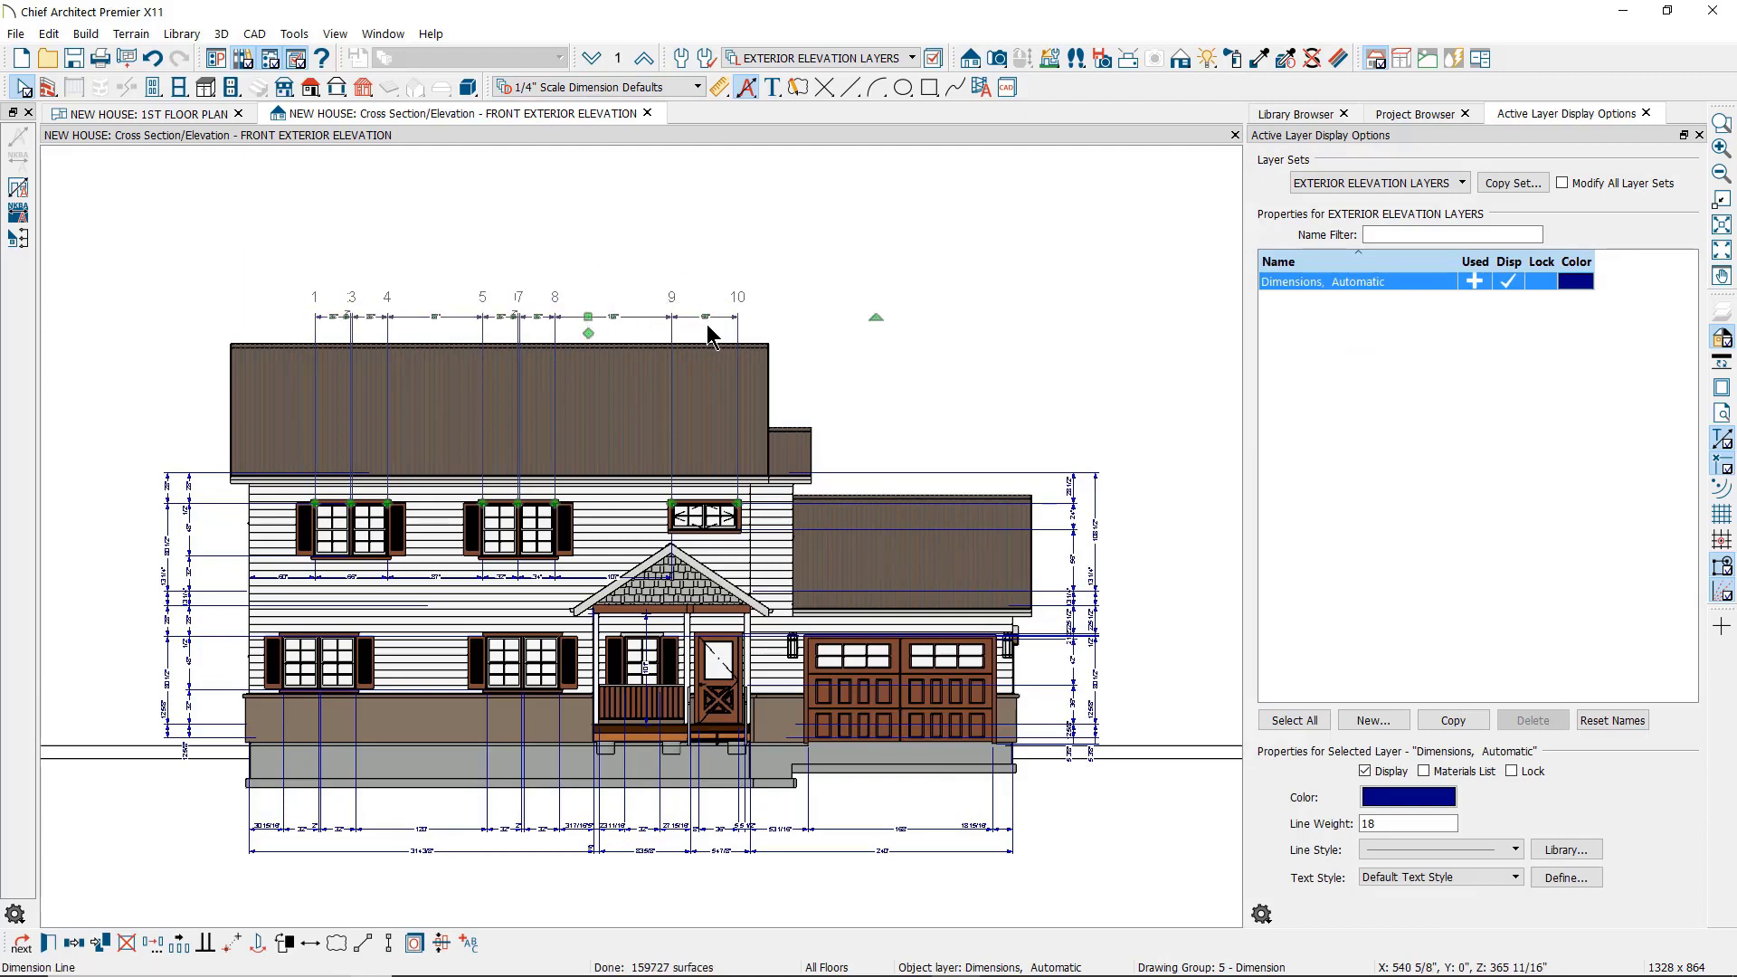
key(Escape)
- Set the automatic dimension line above the main roof to use the 1/8" FRAMING DIMENSIONS dimension default
drag(764, 342, 856, 287)
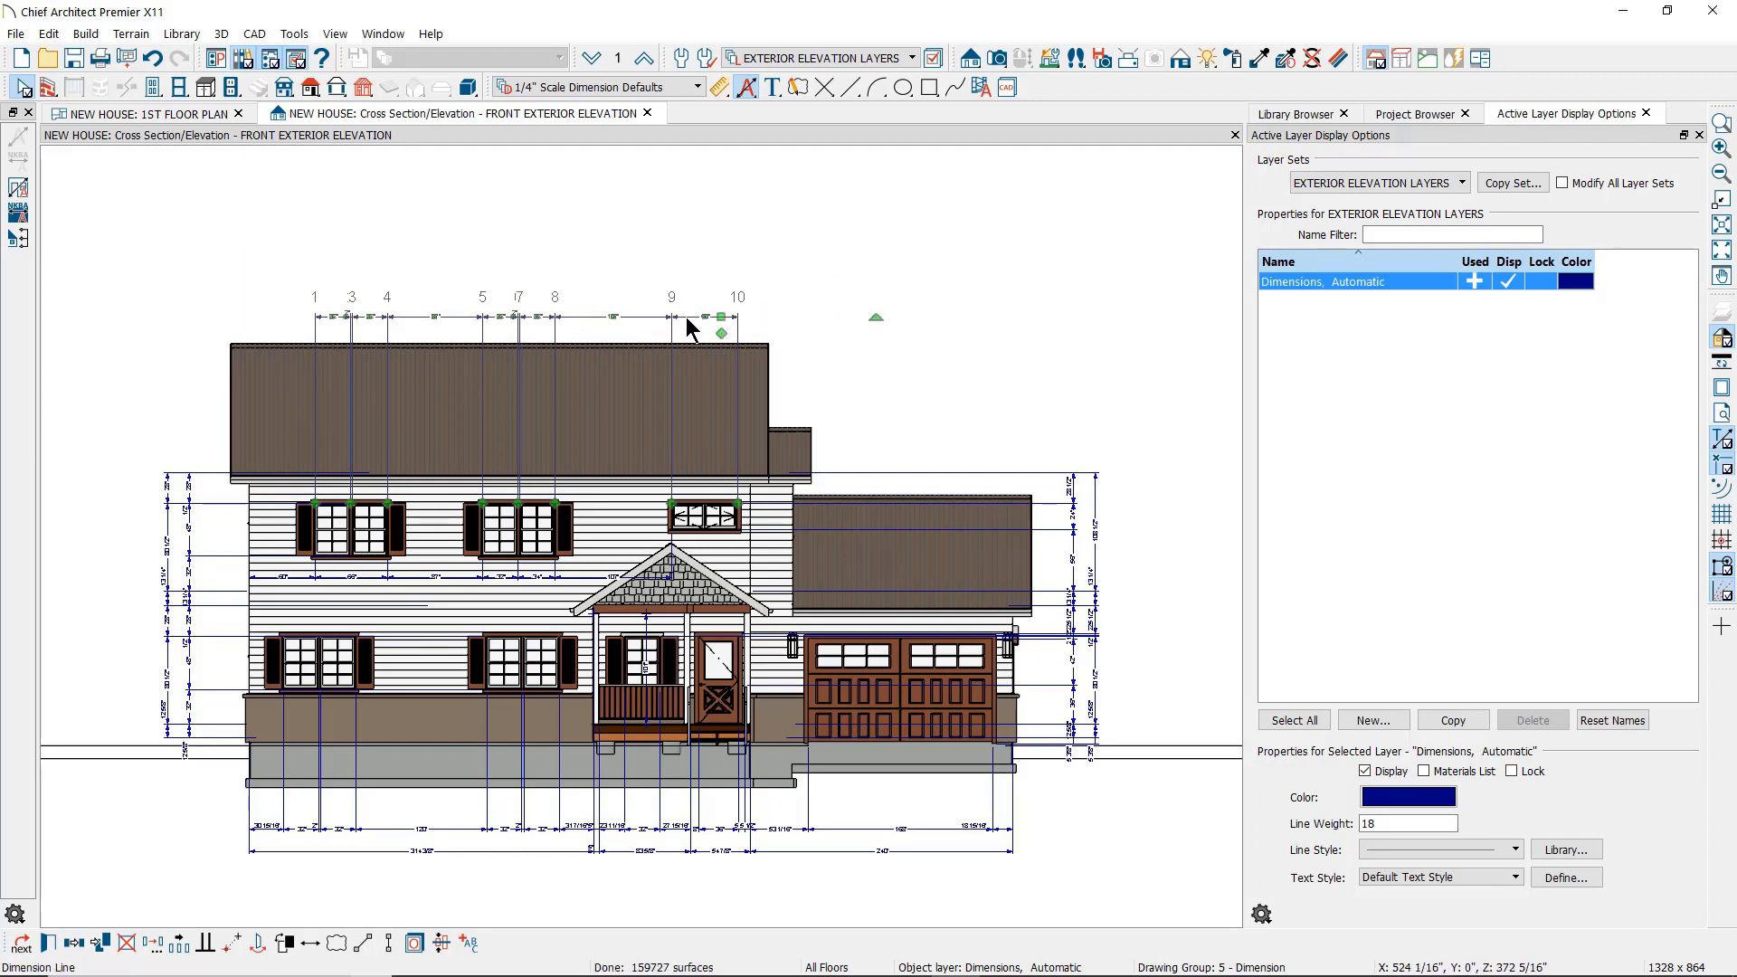
click(50, 943)
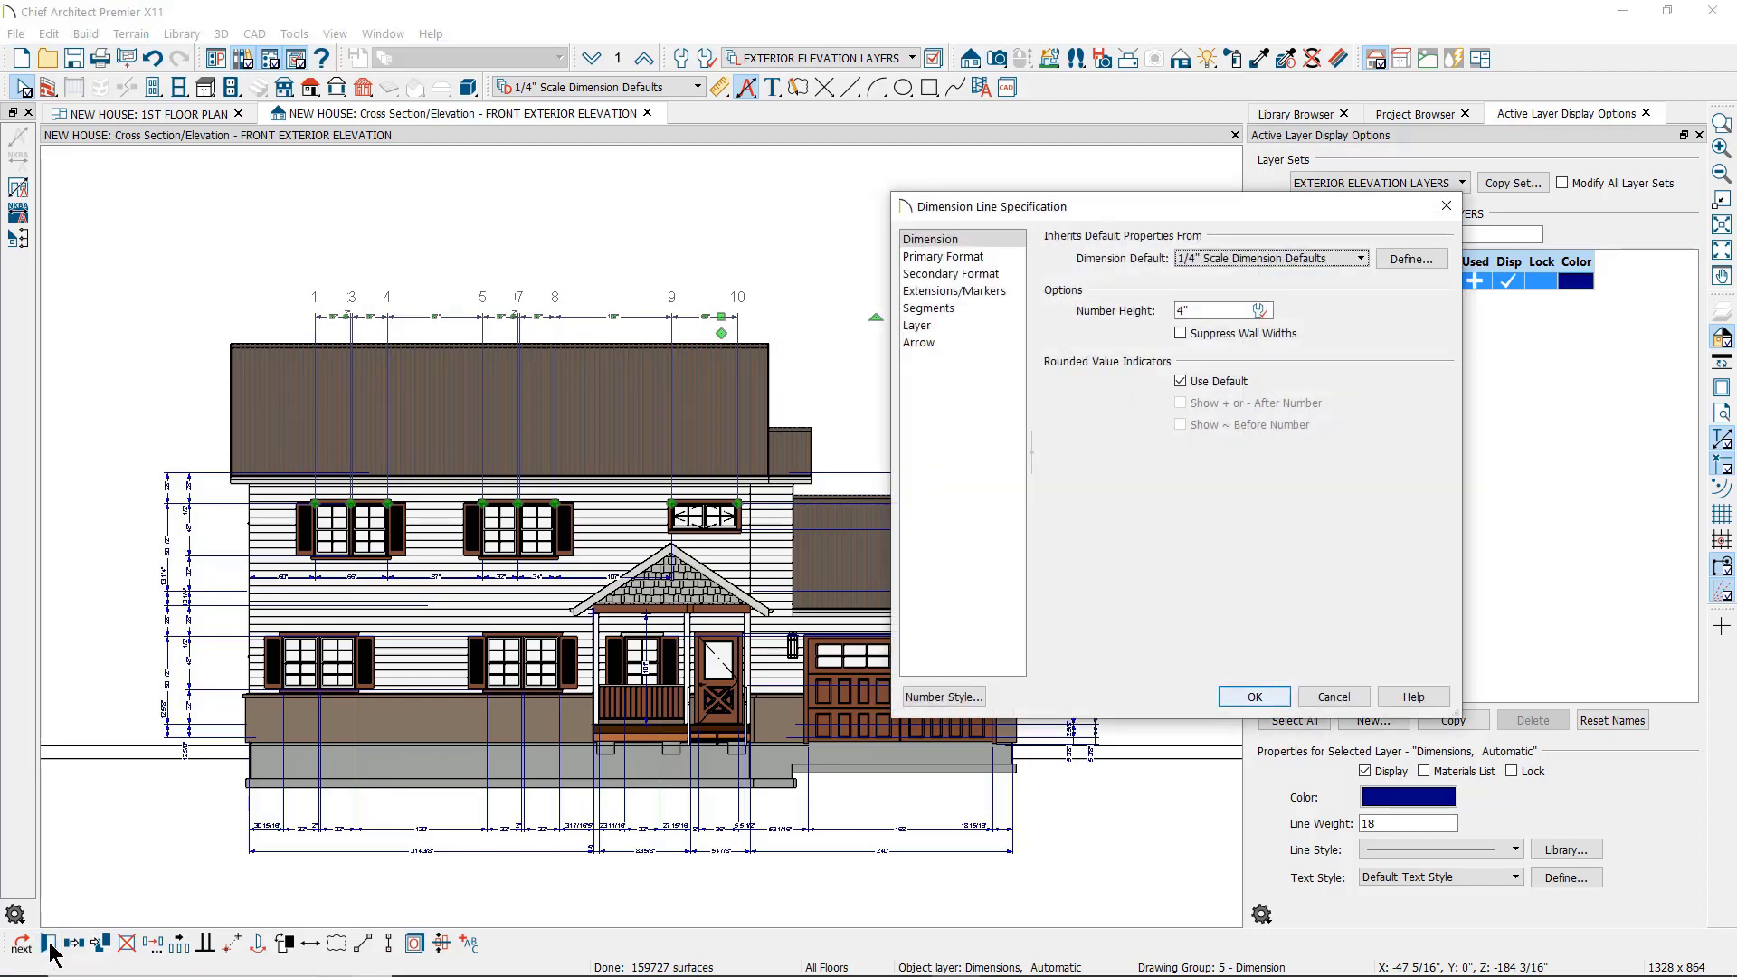
click(1342, 258)
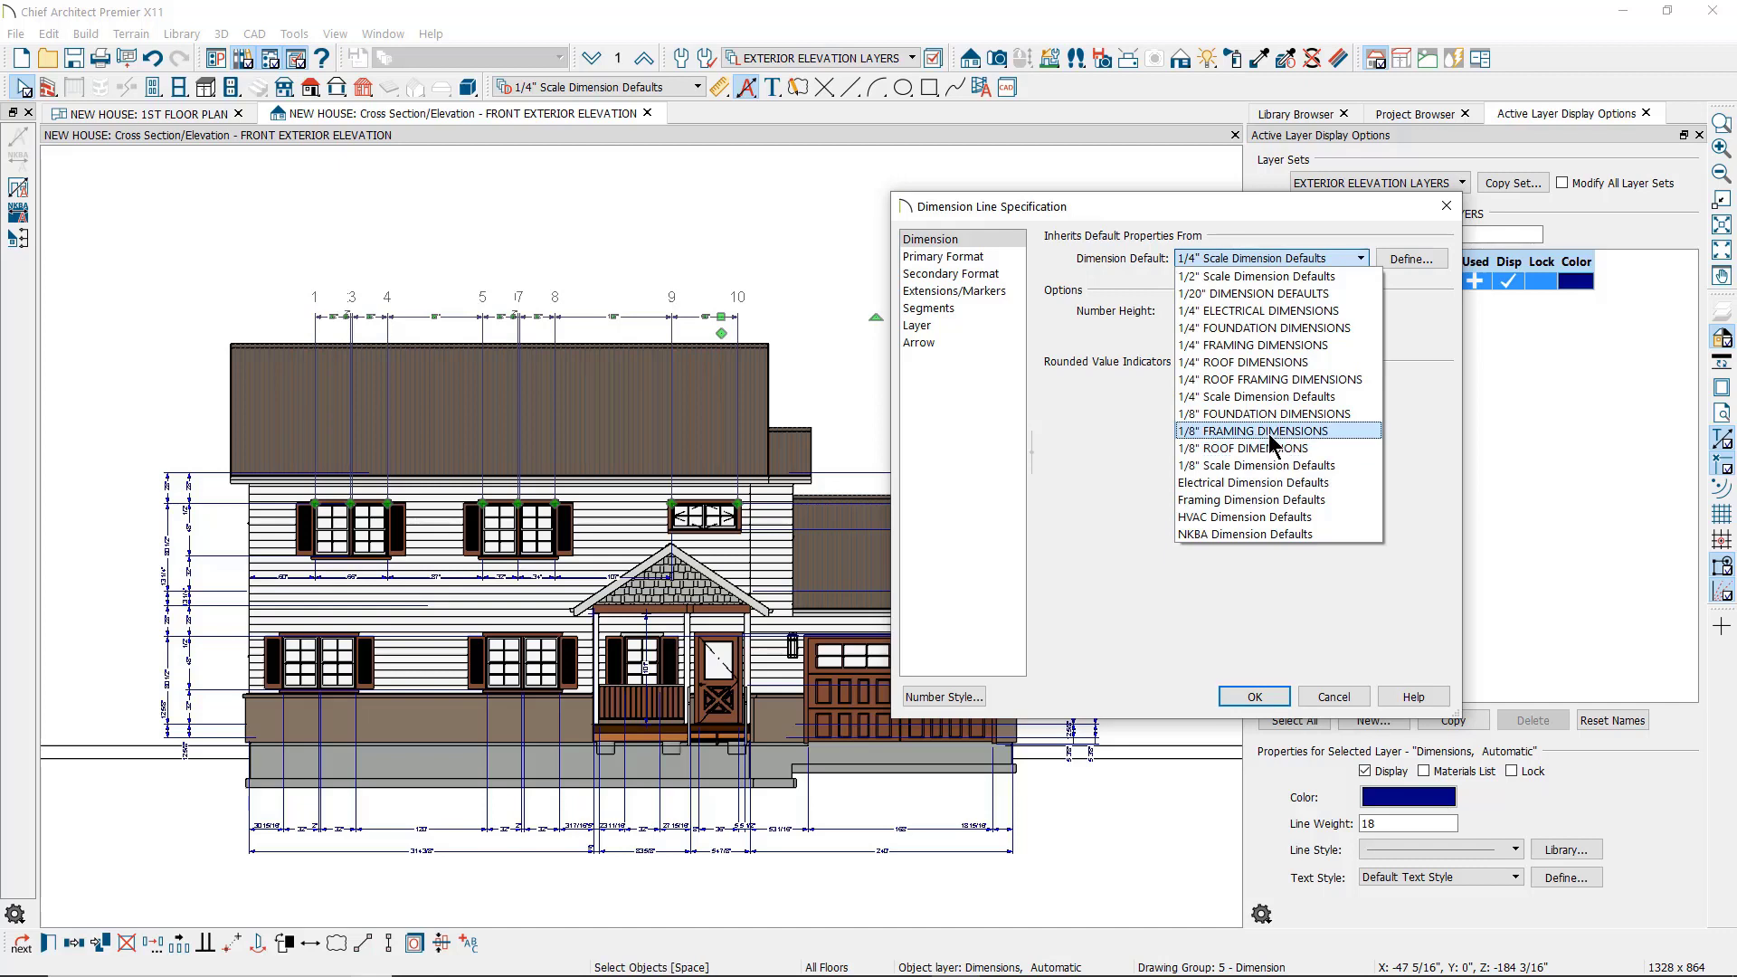
click(1270, 432)
click(973, 258)
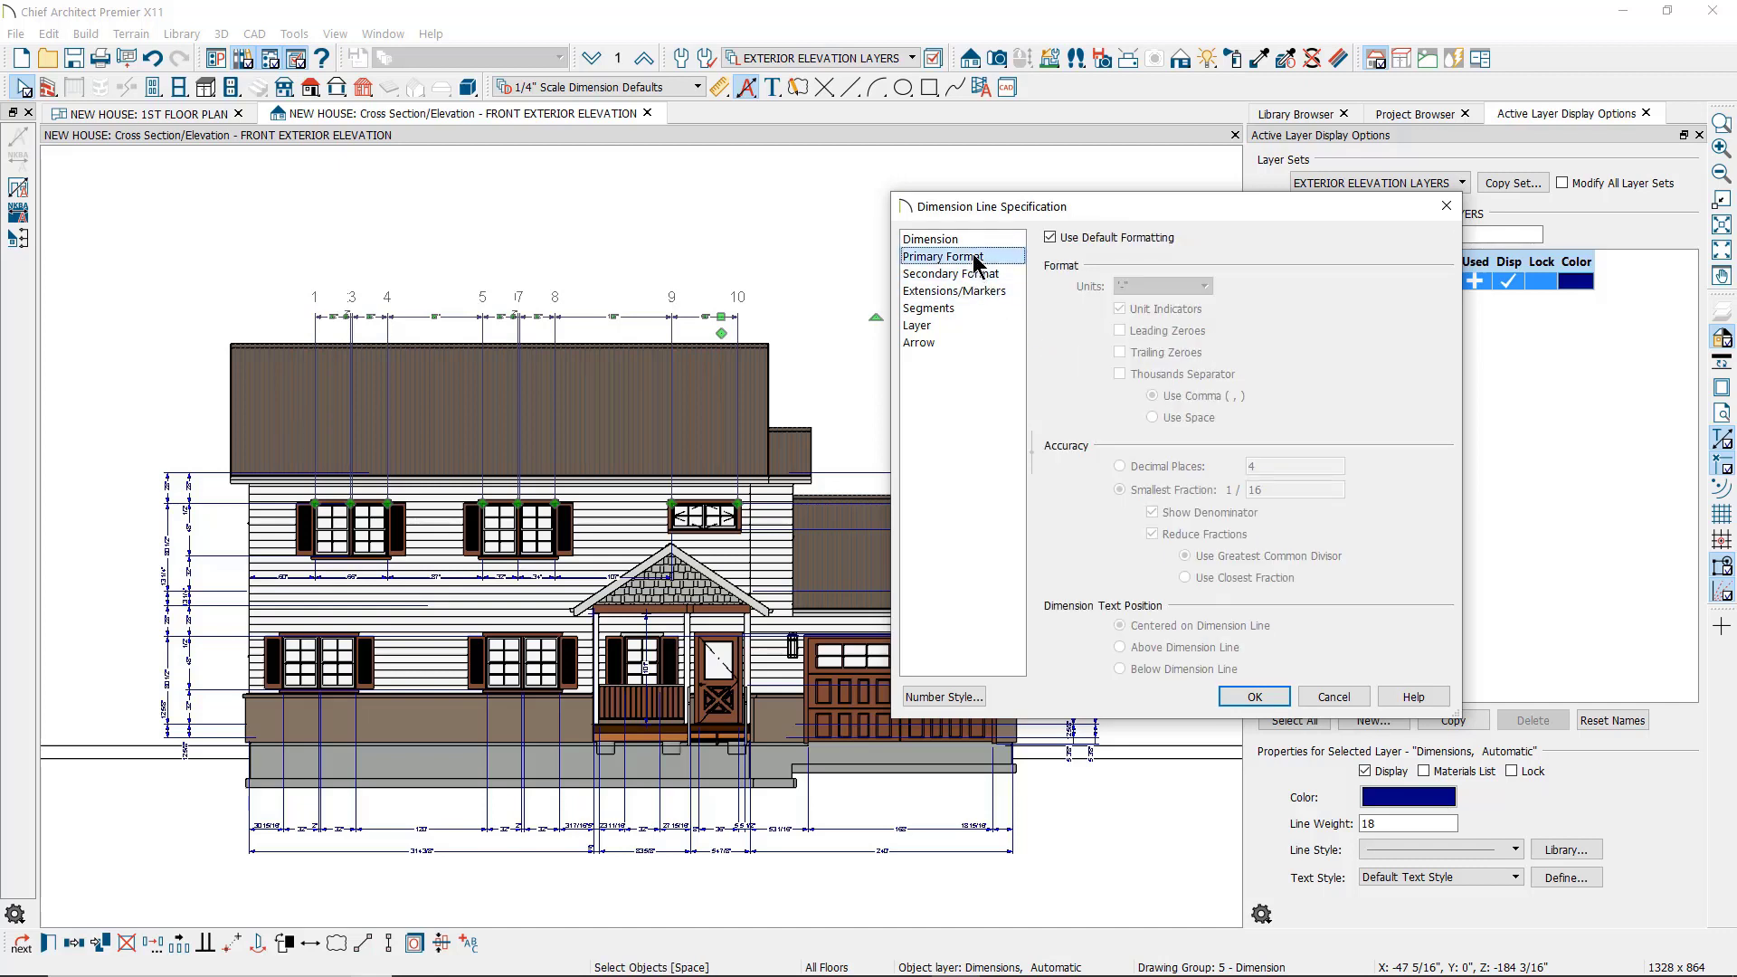
click(965, 292)
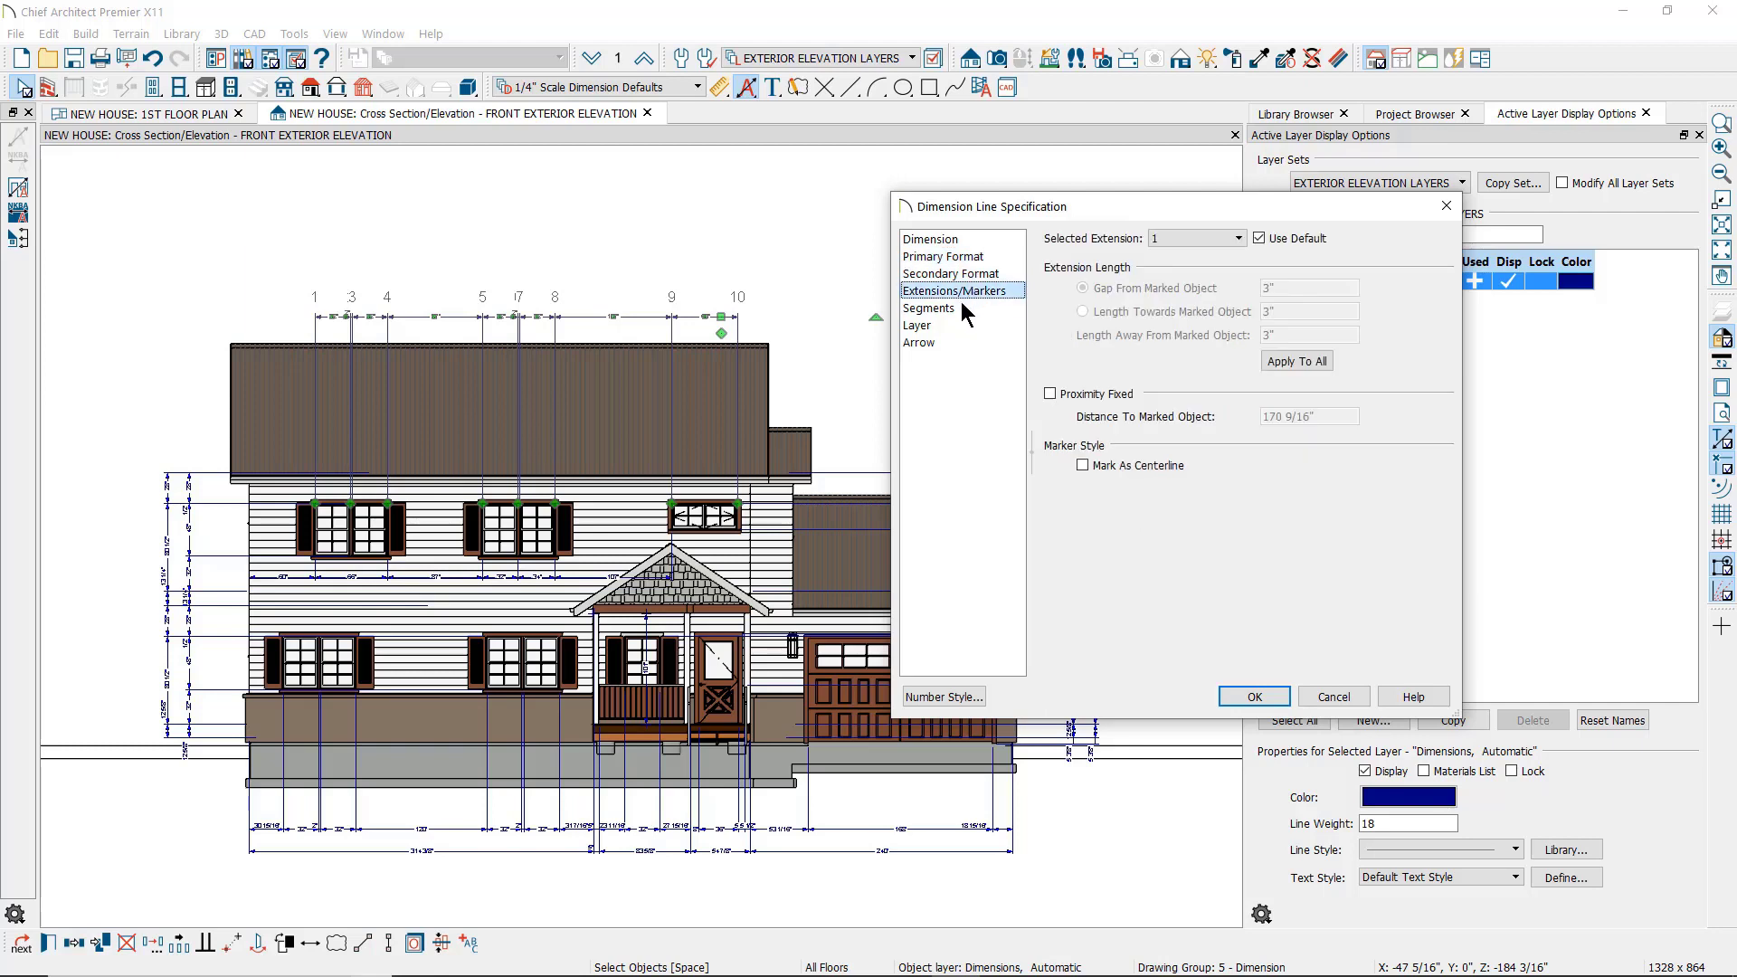
click(951, 325)
click(950, 347)
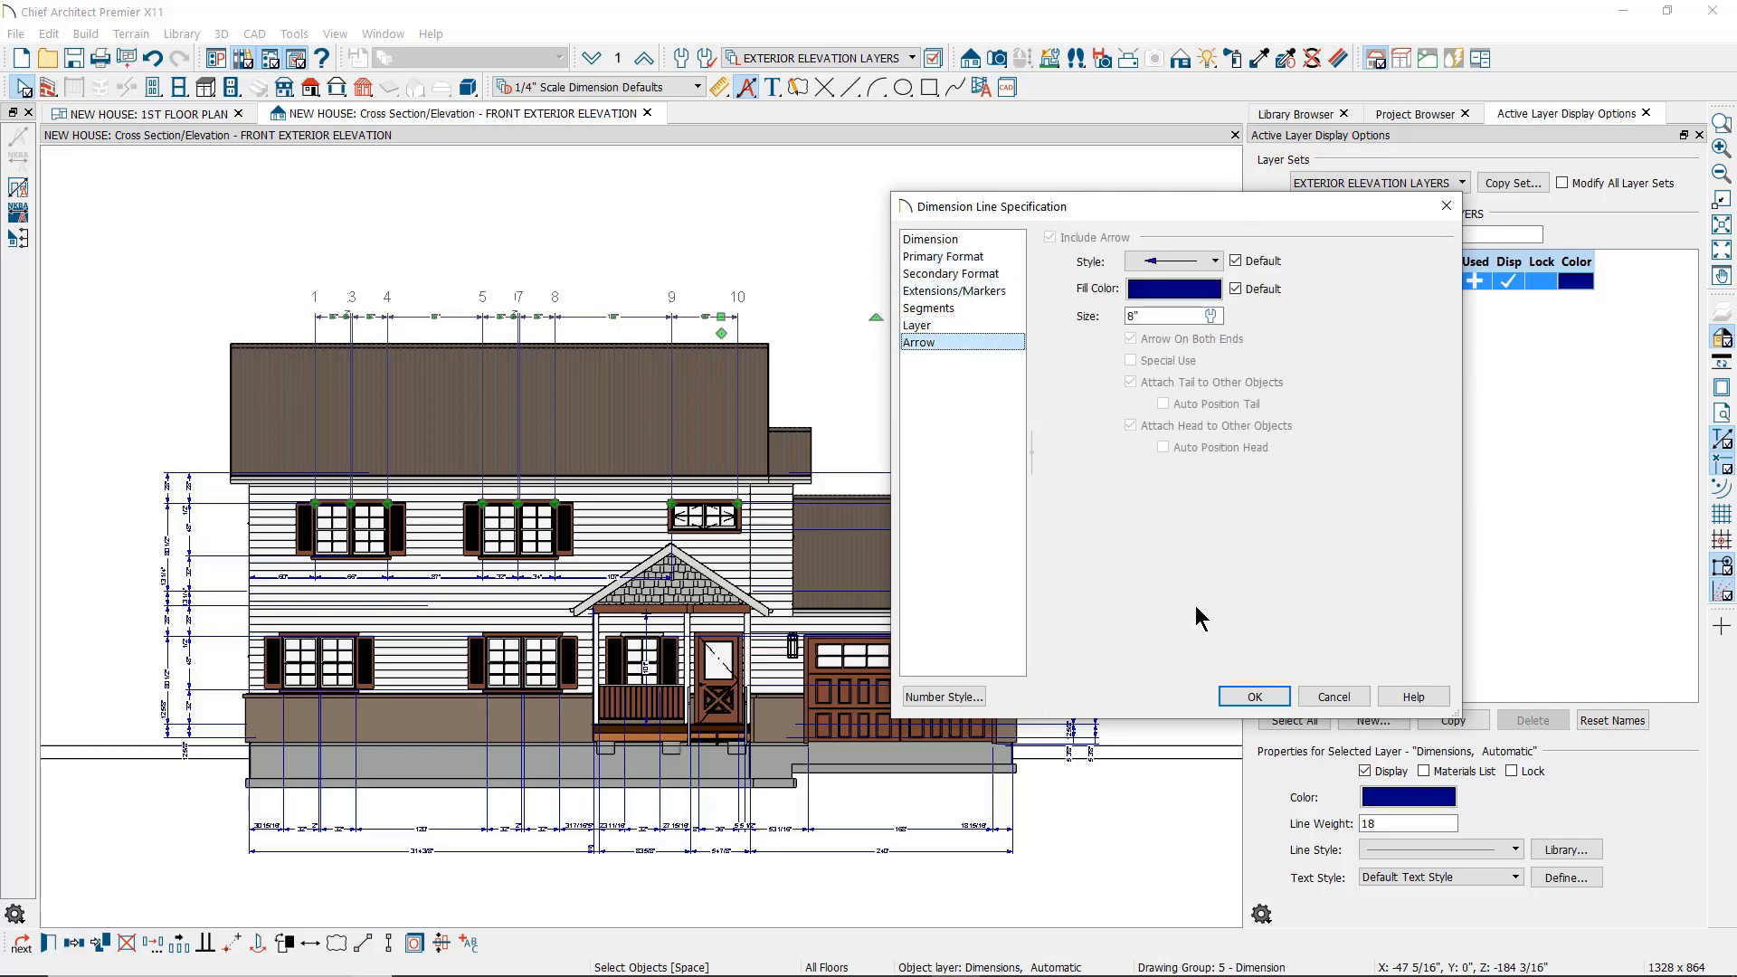
click(1254, 696)
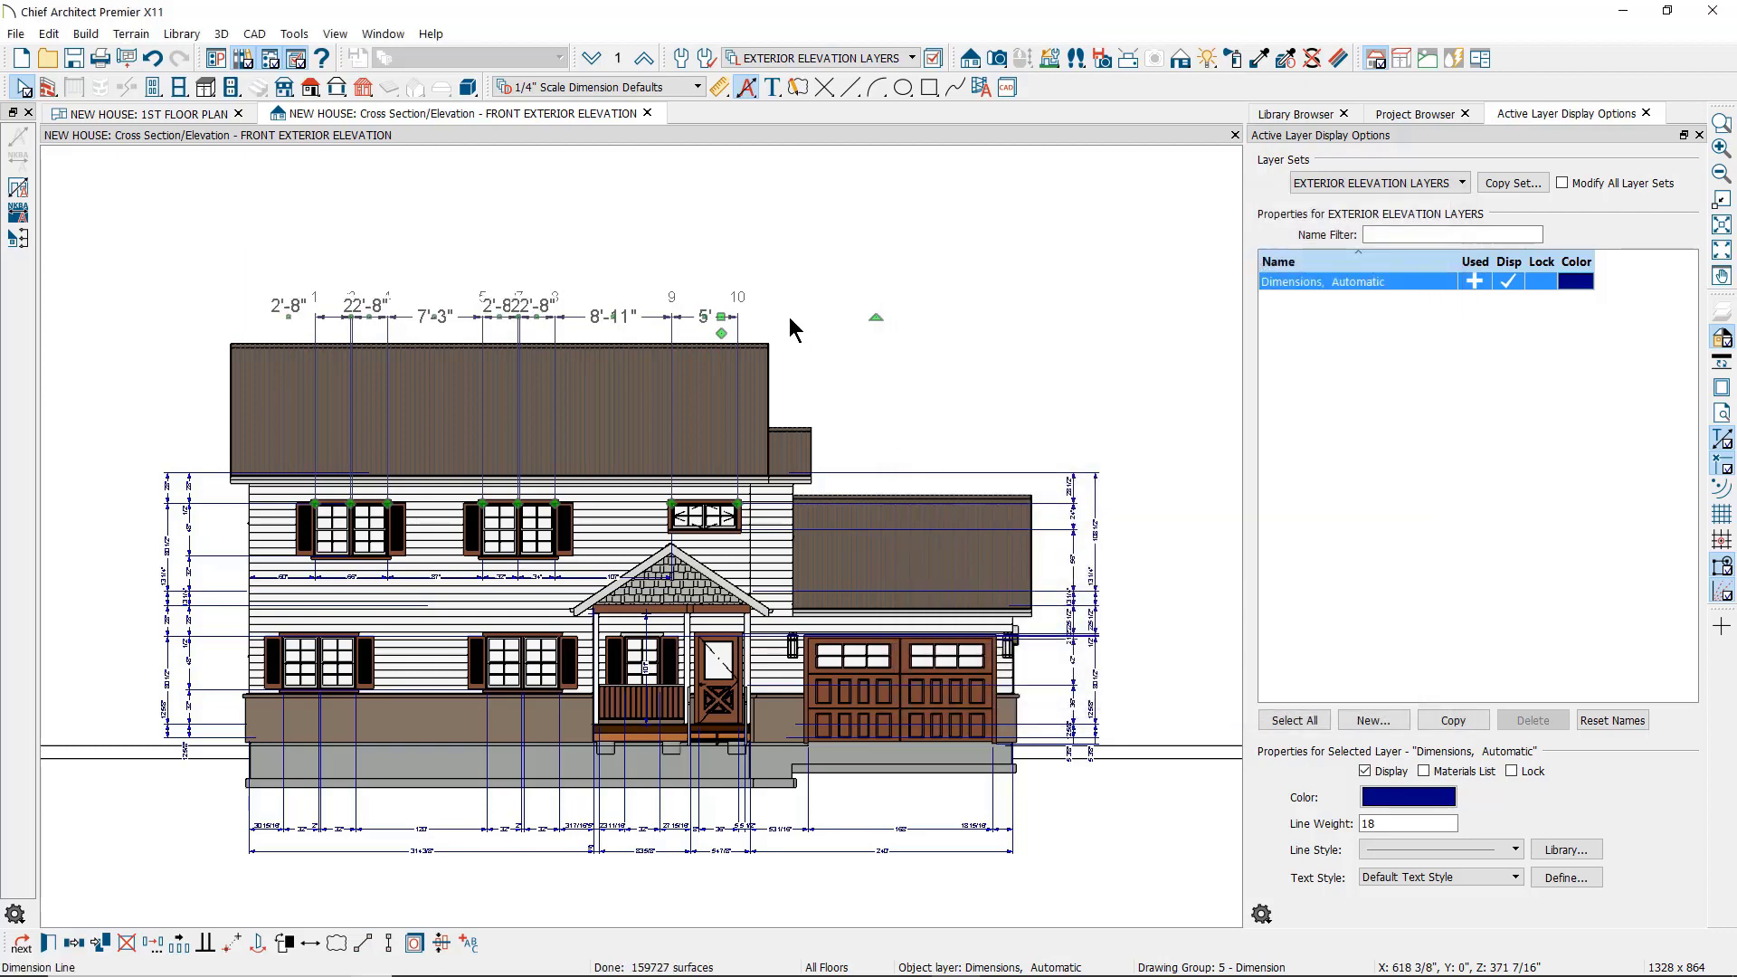
- Move the 1/8" framing dimension line higher above the main roof and regenerate the automatic elevation dimensions
drag(721, 316, 718, 240)
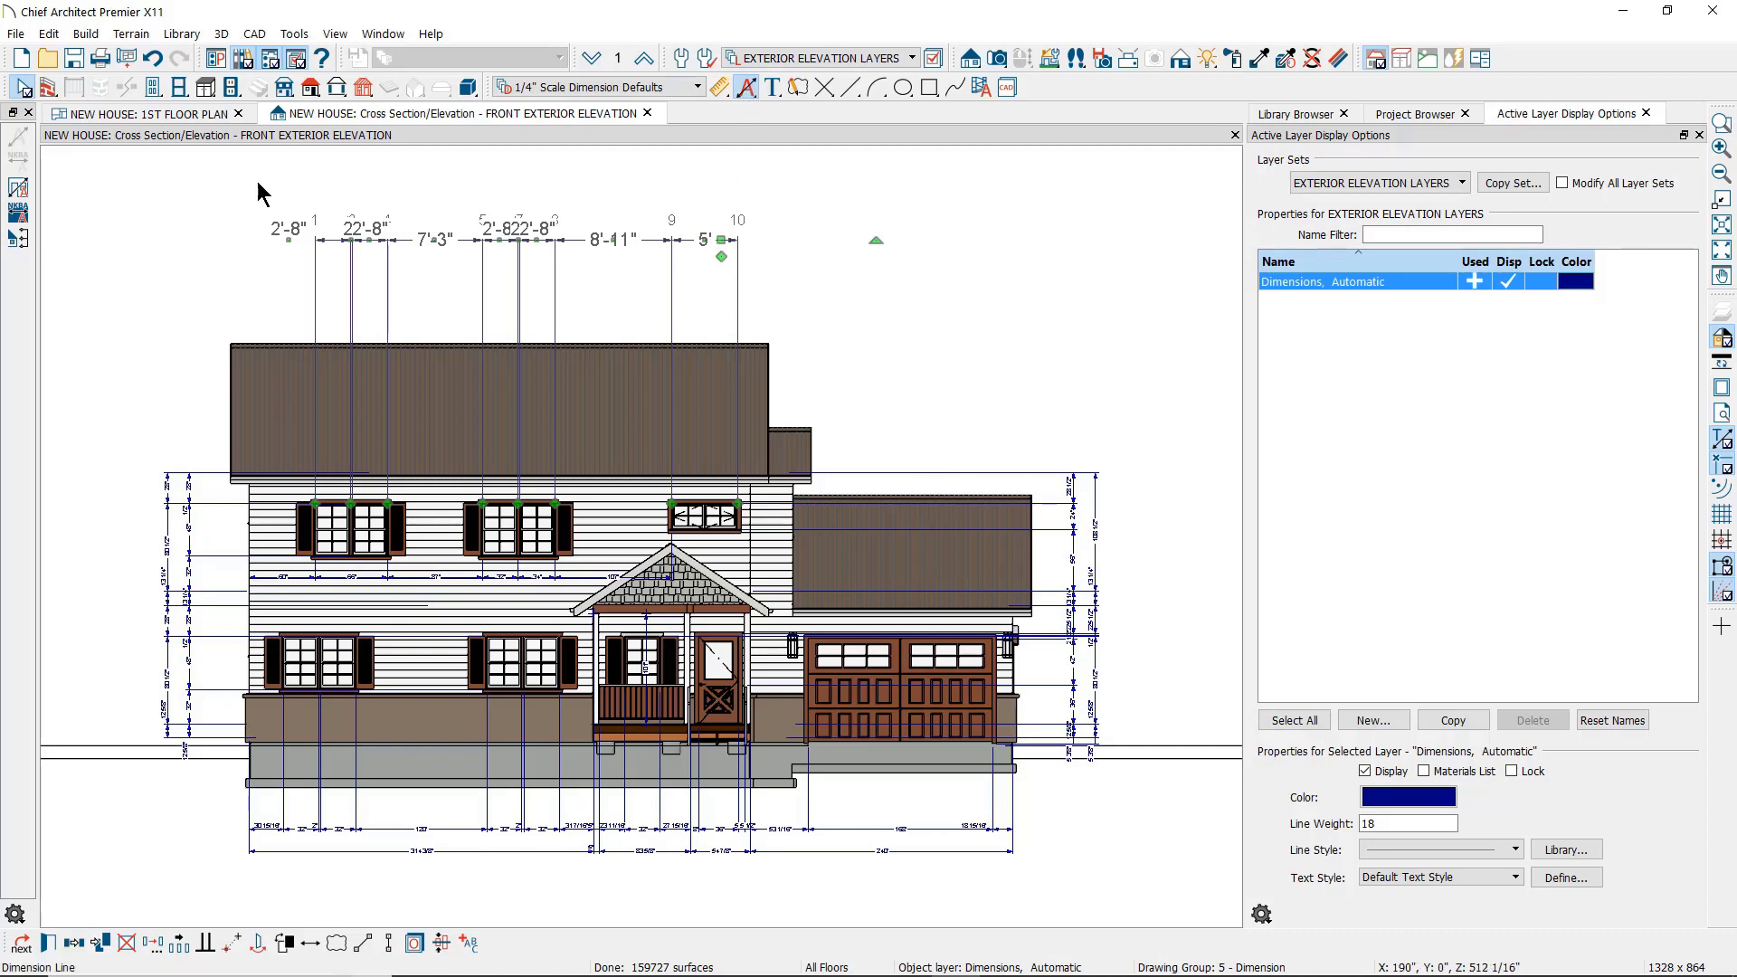
click(18, 192)
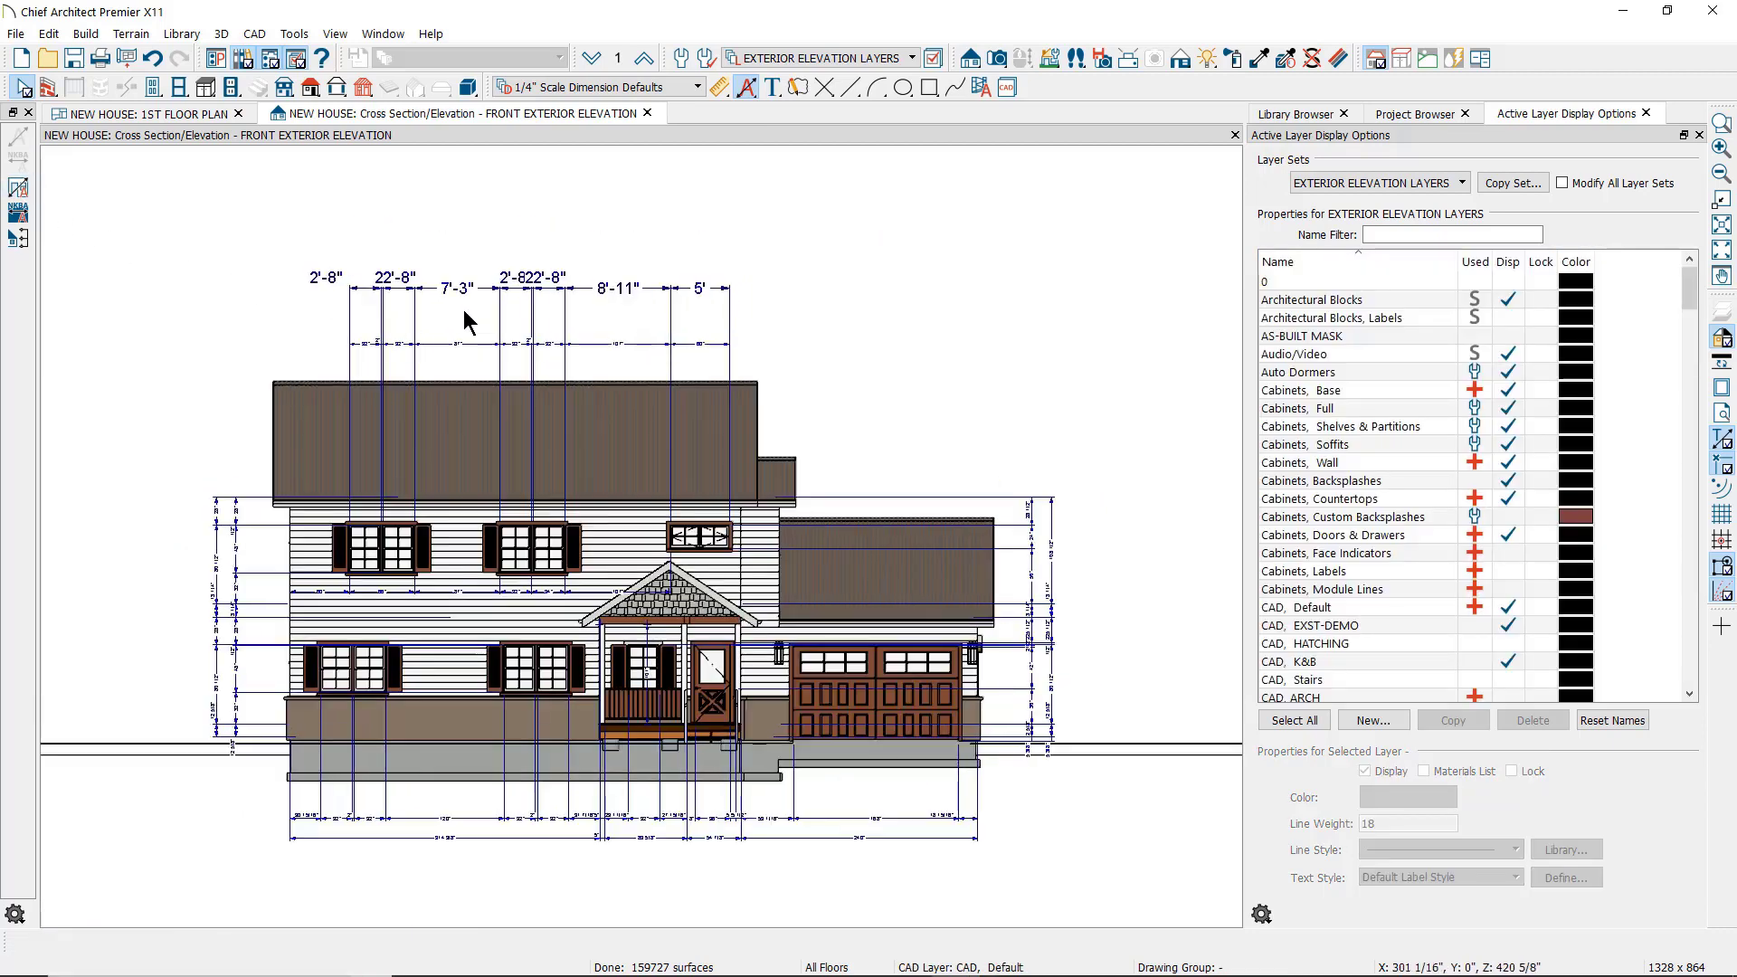
- Delete the upper, large-text dimension line above the main roof, keeping the regenerated line below it
scroll(464, 321, up, 3)
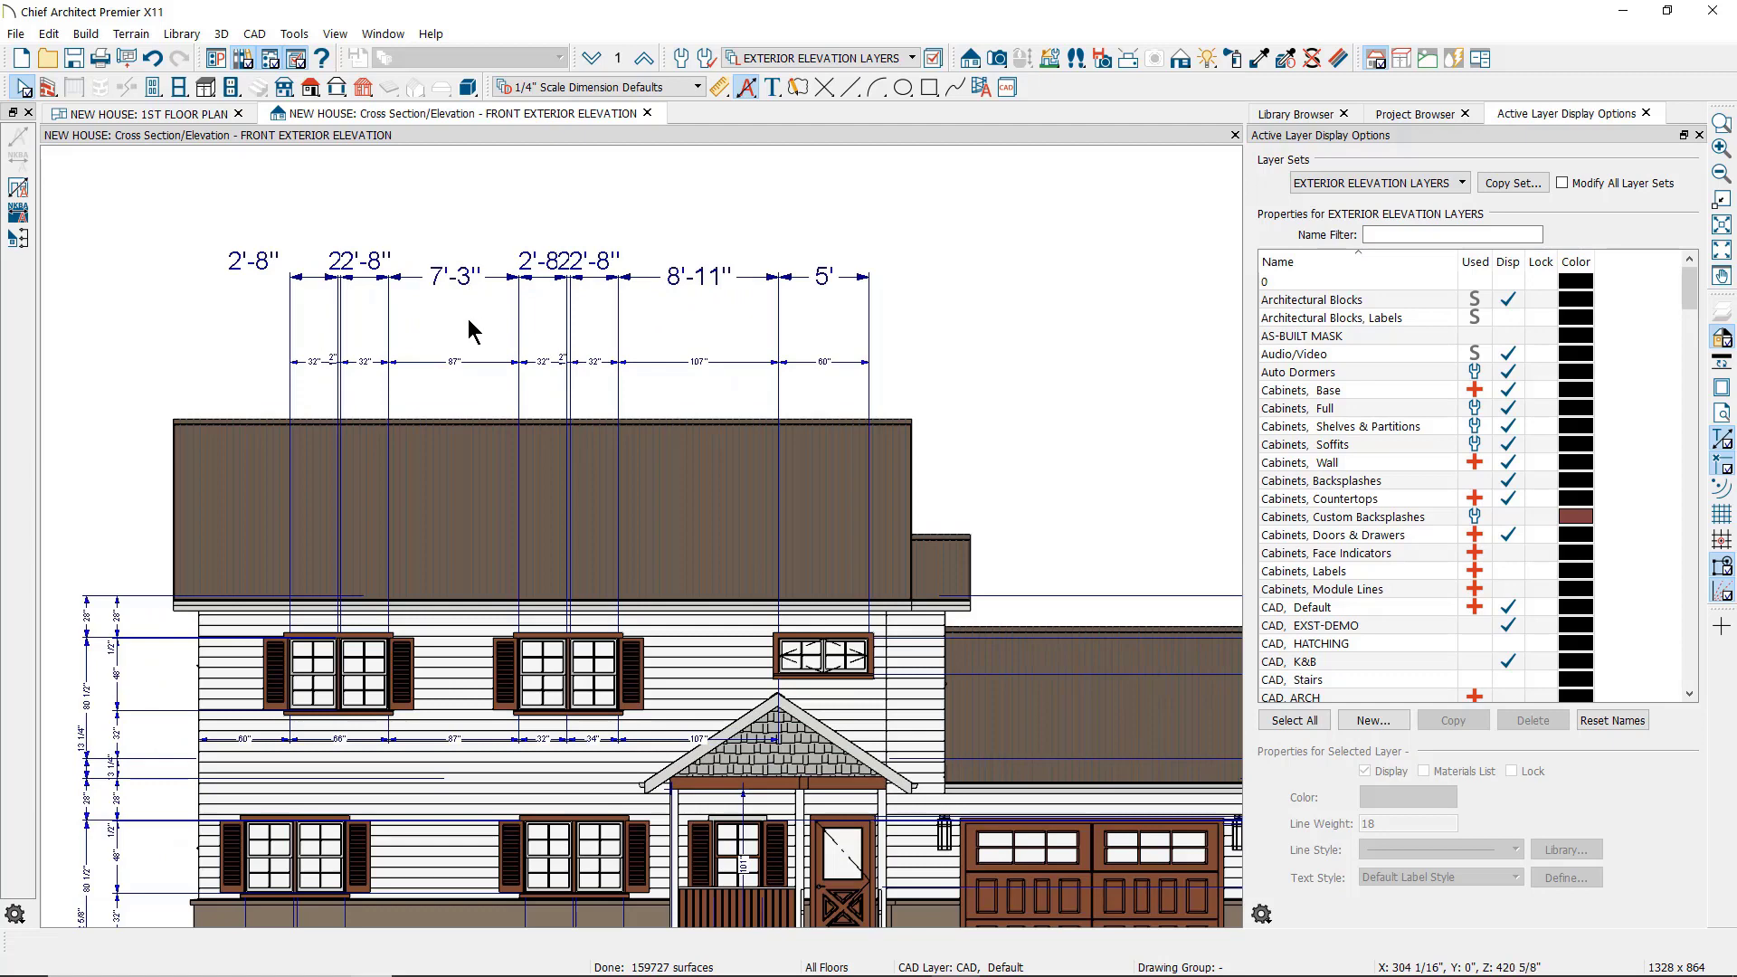
click(469, 373)
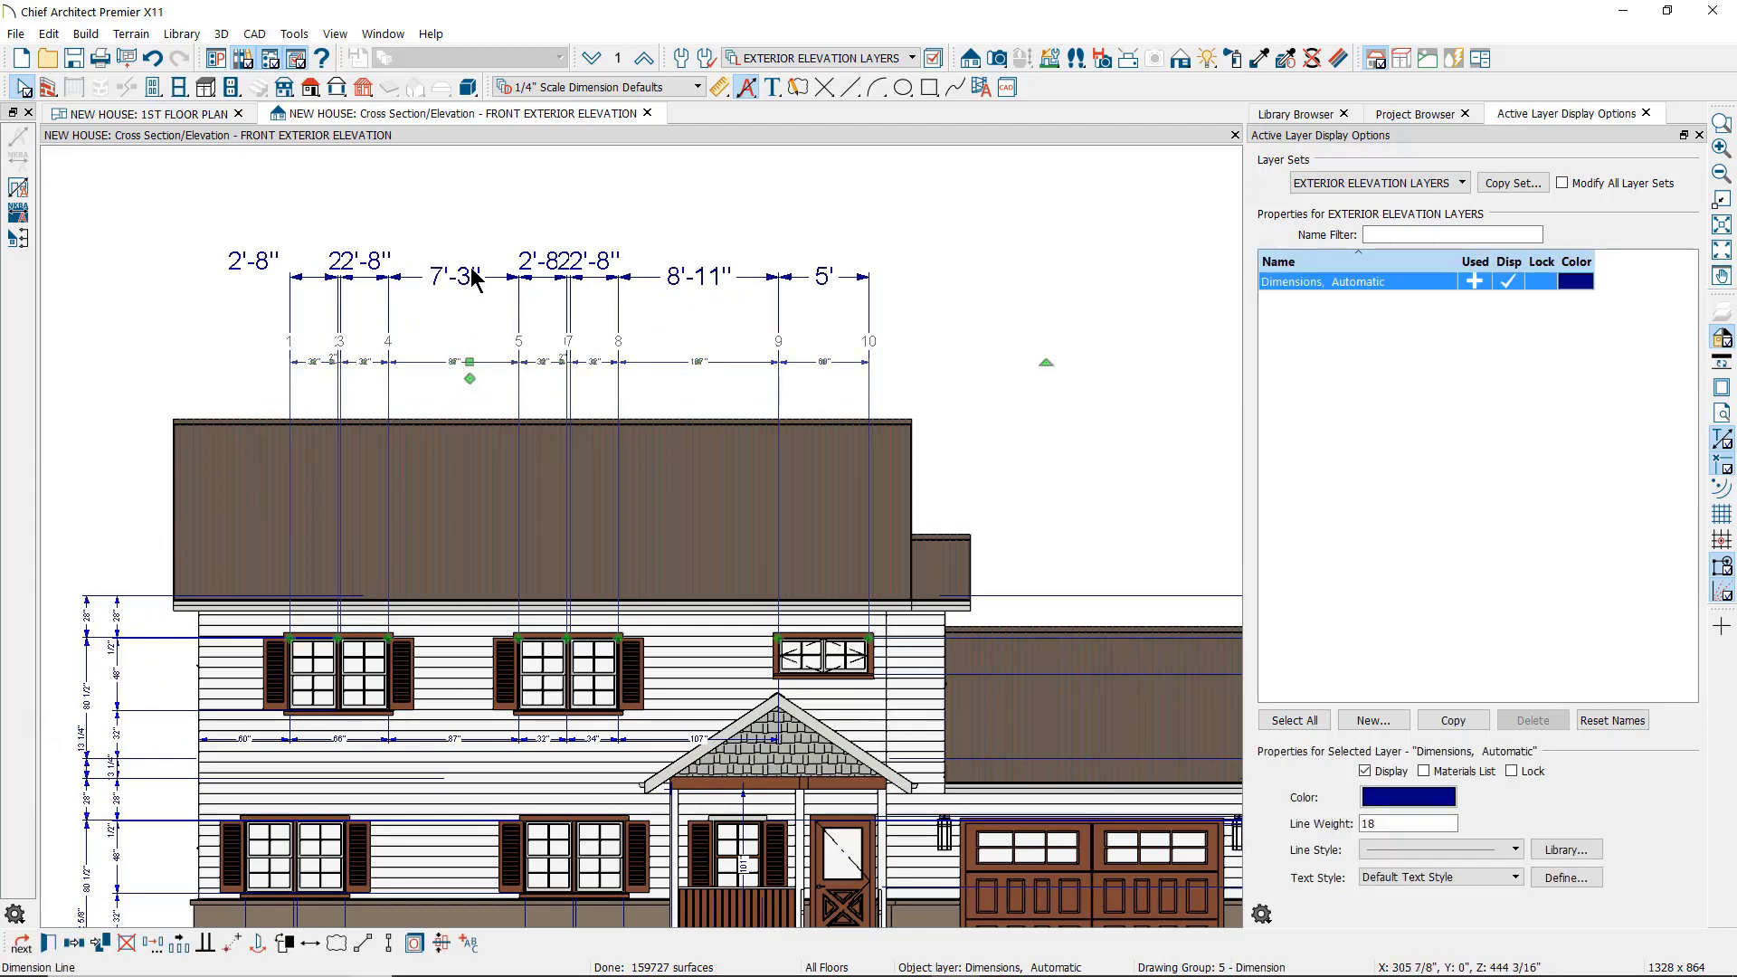
drag(472, 276, 472, 276)
key(Escape)
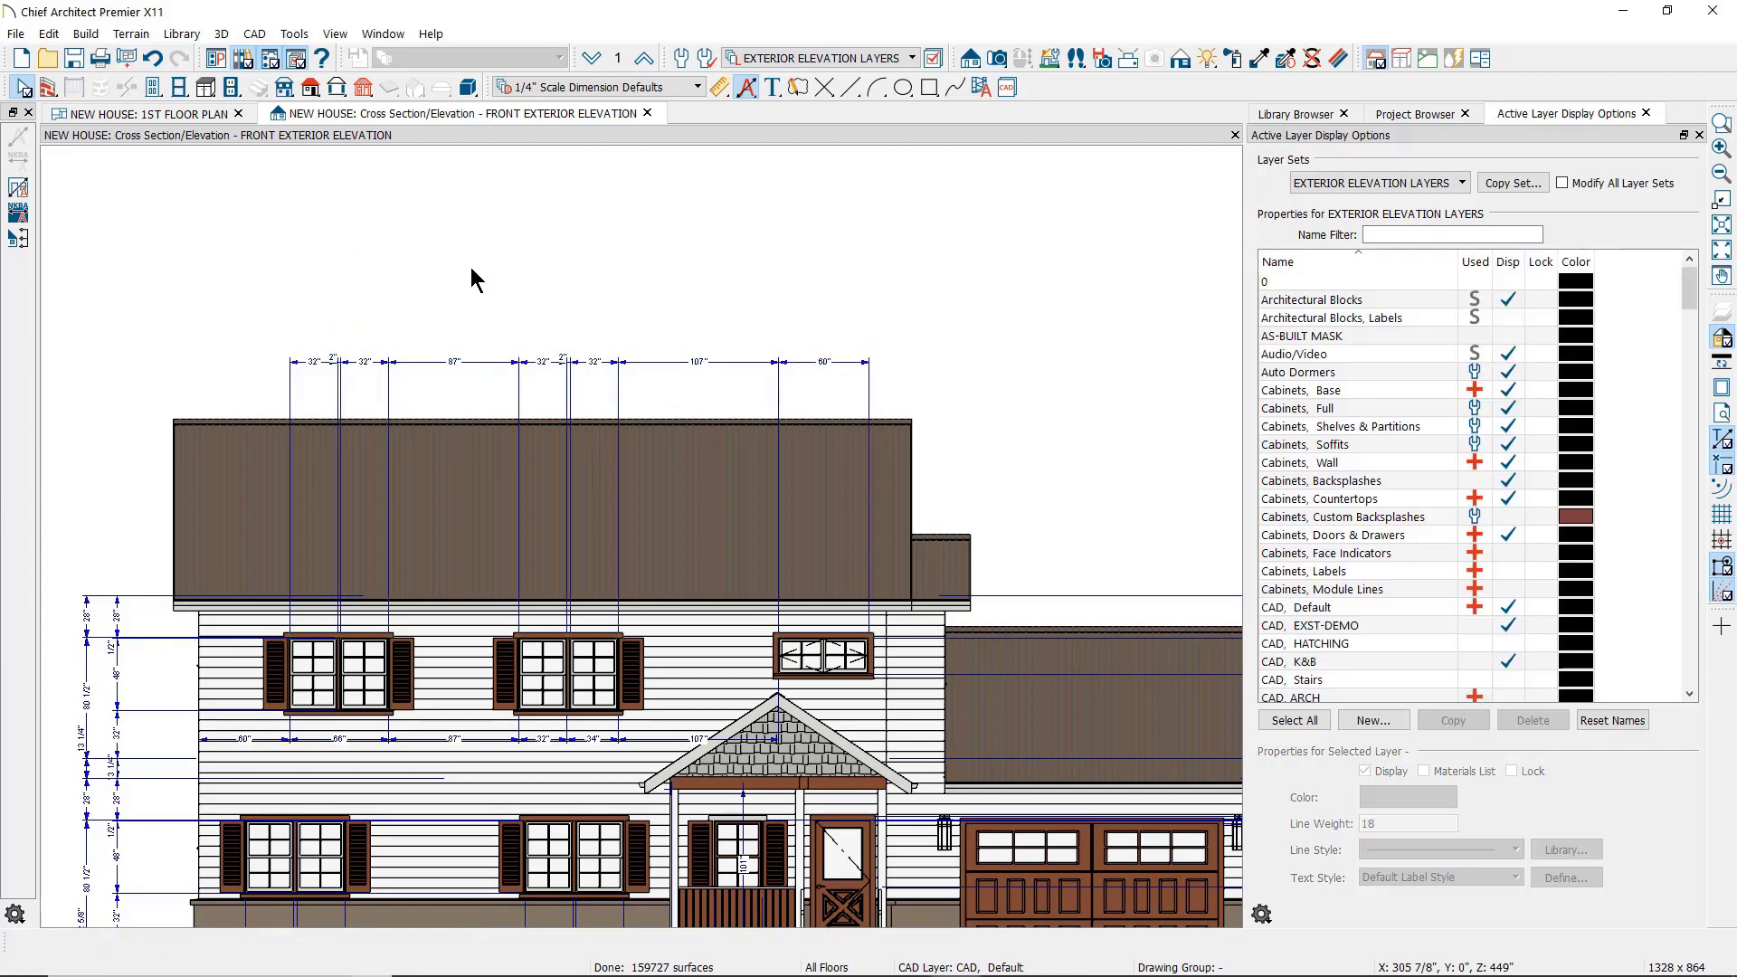
click(1722, 253)
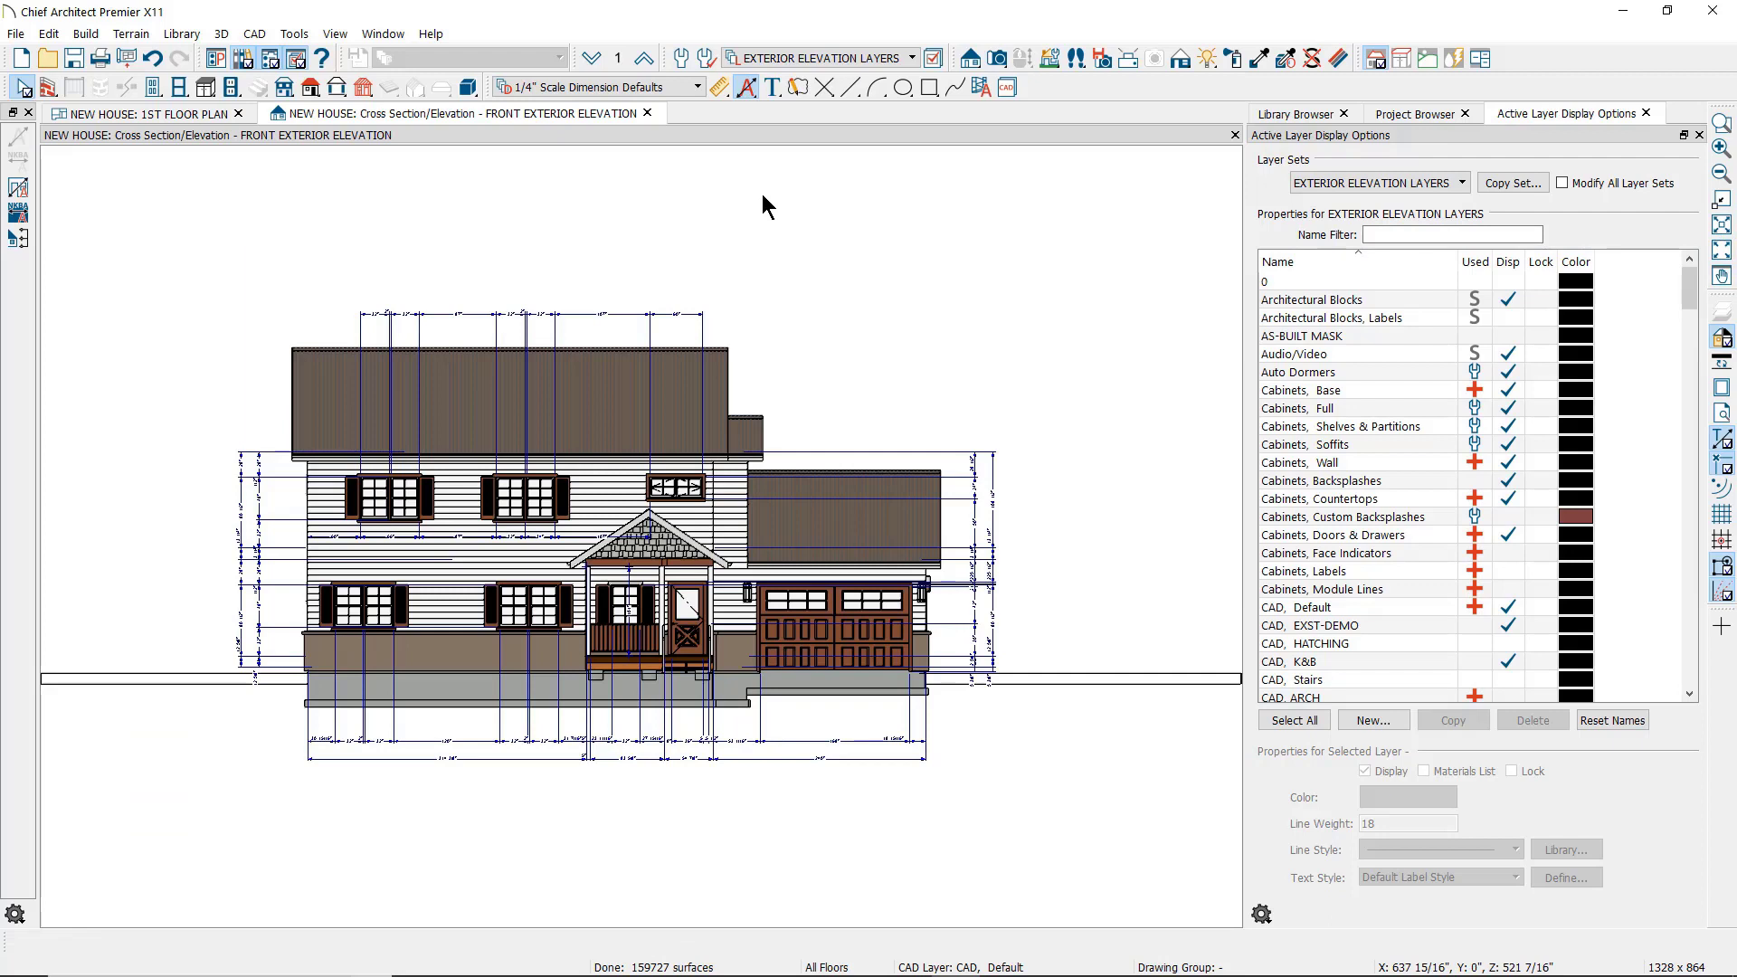
- Select all manual and automatic dimensions around the front elevation together and delete them
click(721, 88)
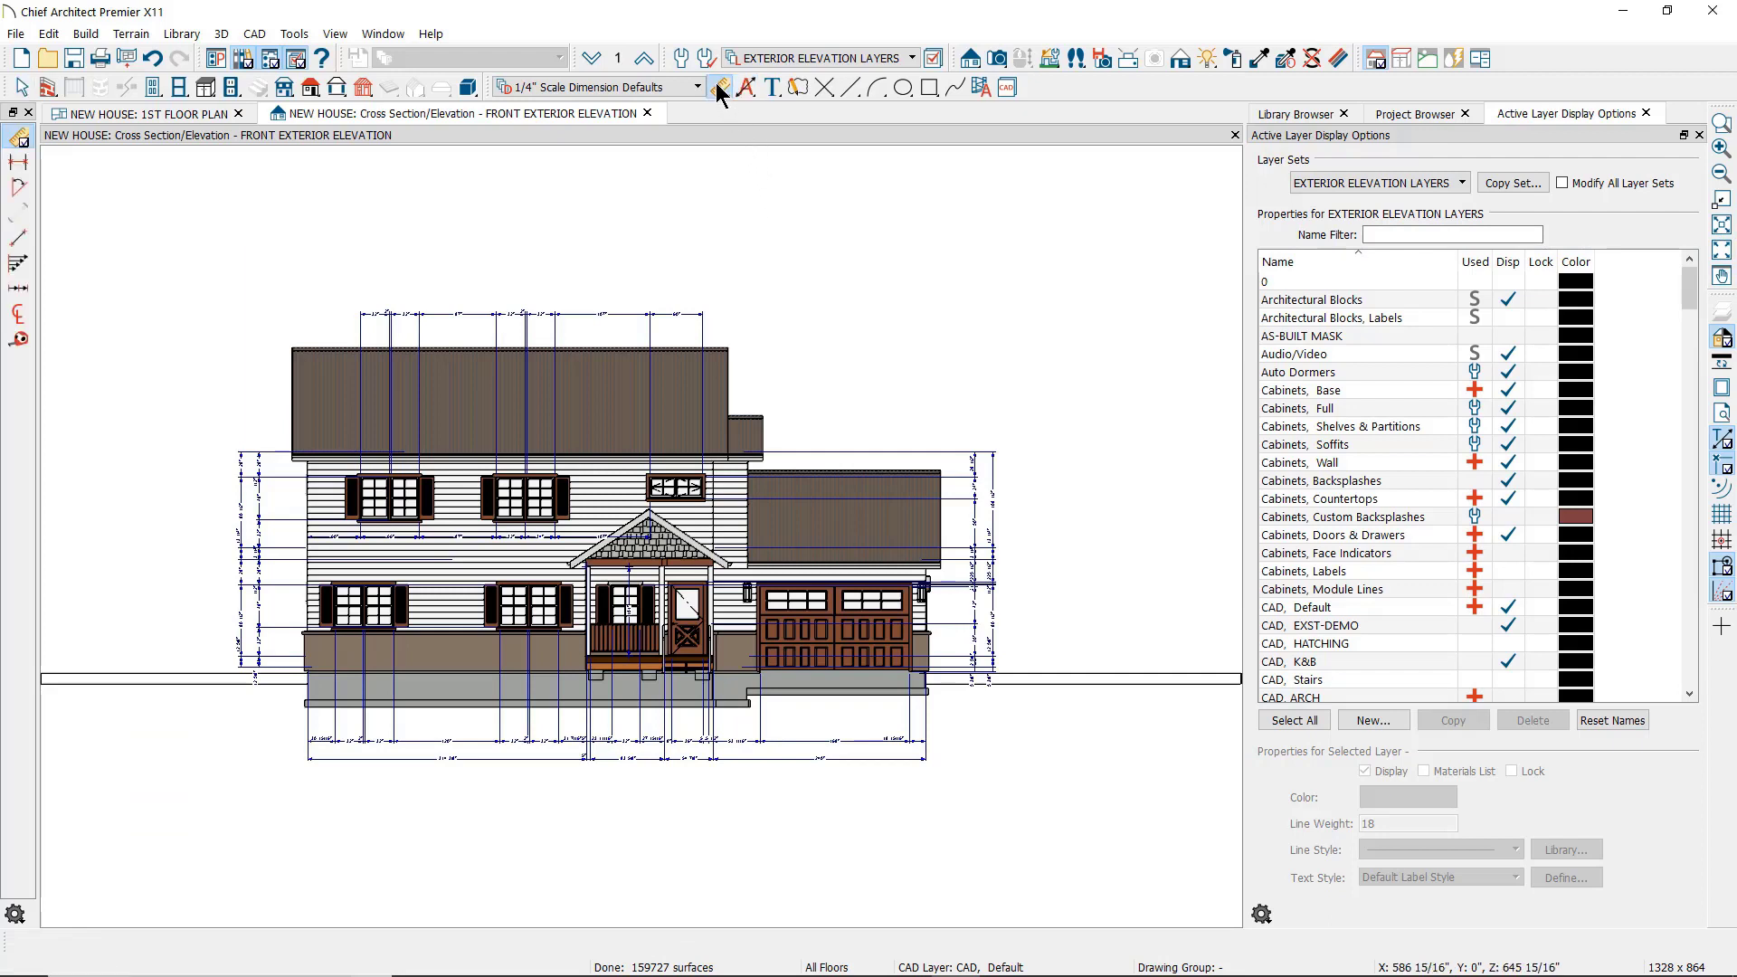
click(17, 143)
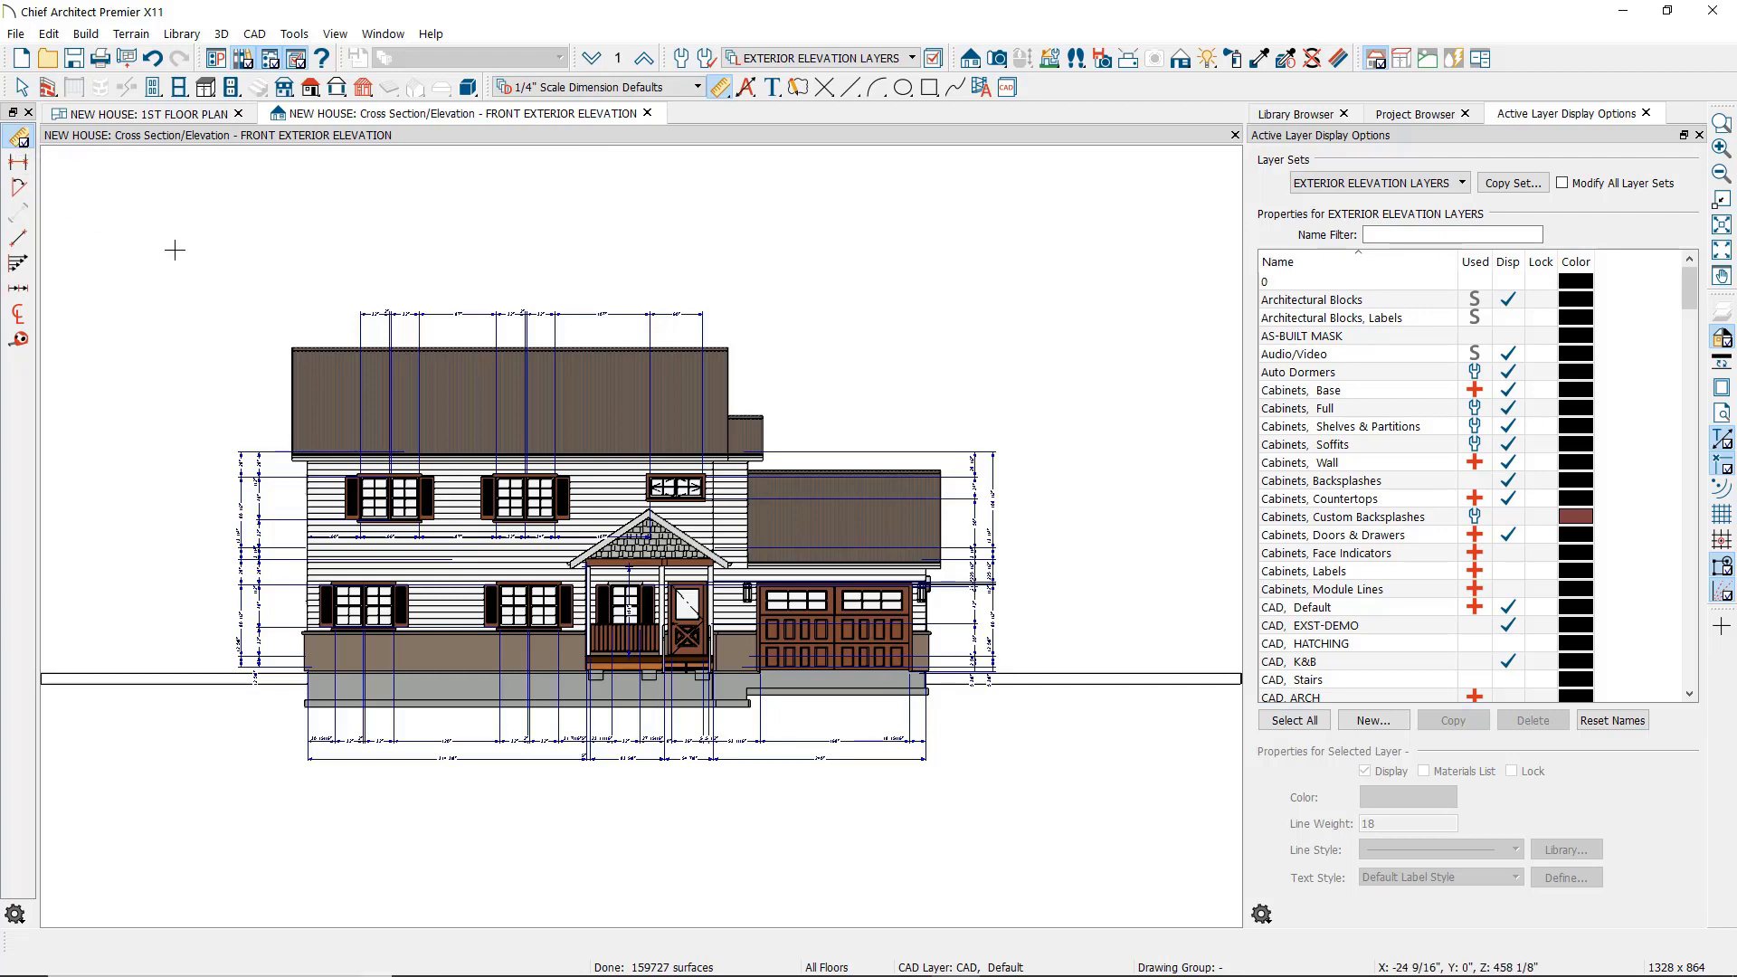
drag(175, 250, 1072, 819)
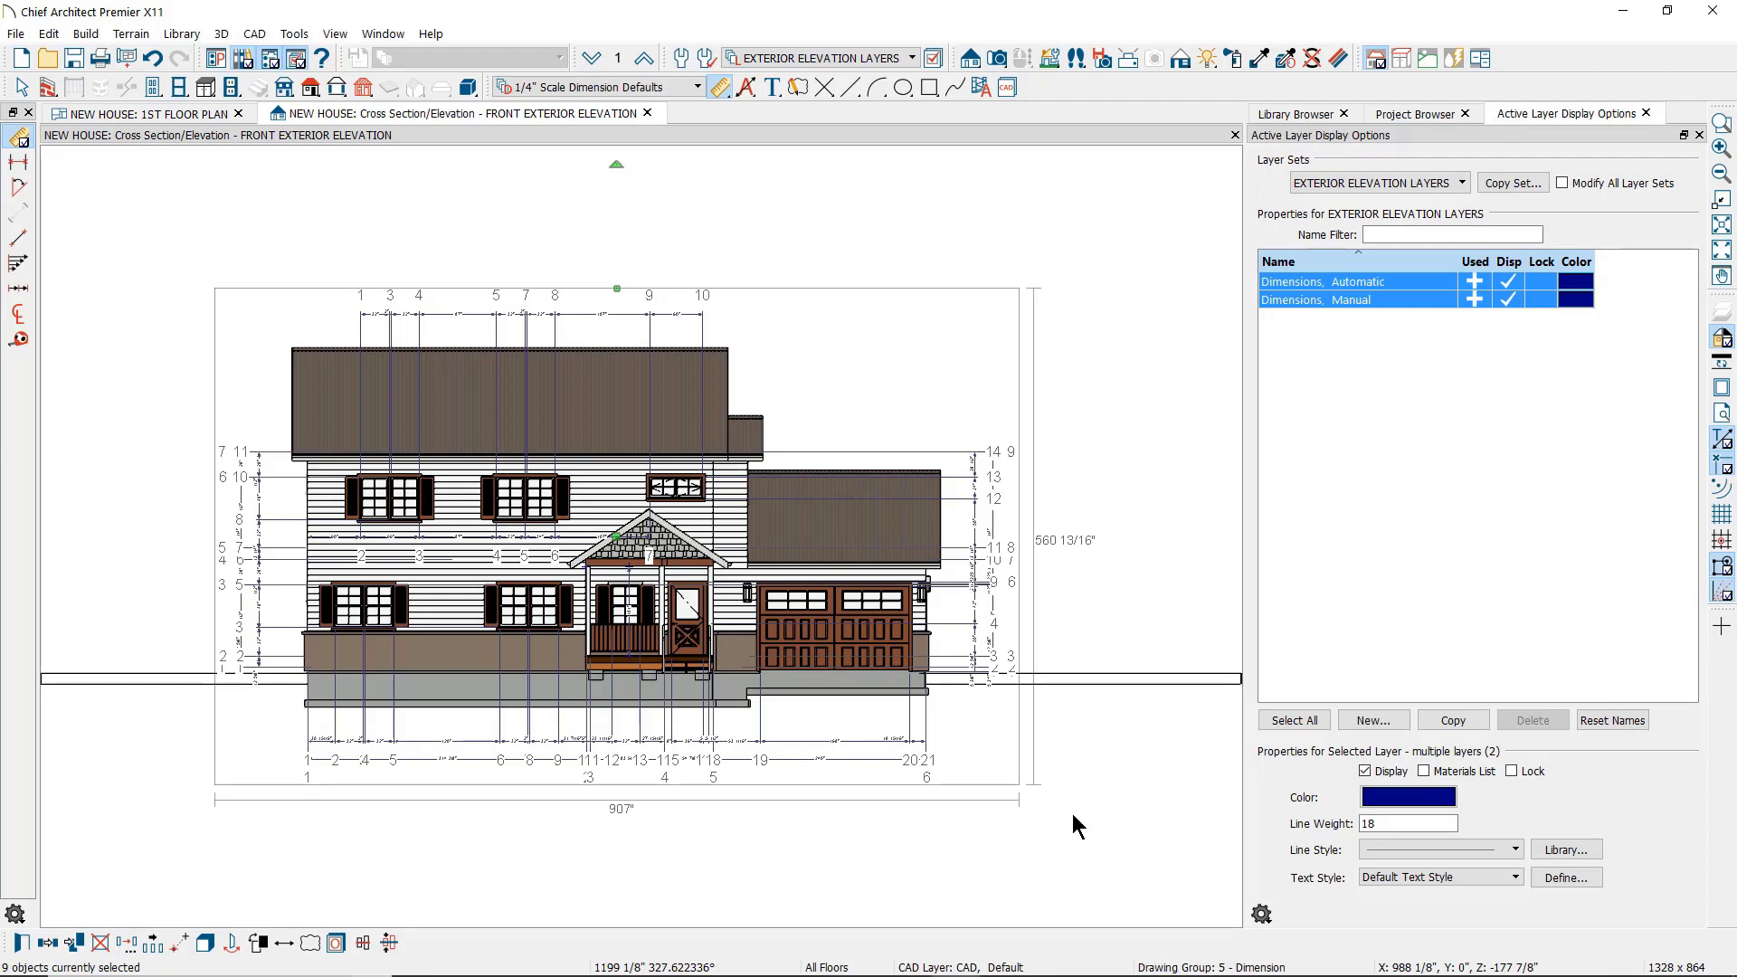
click(99, 944)
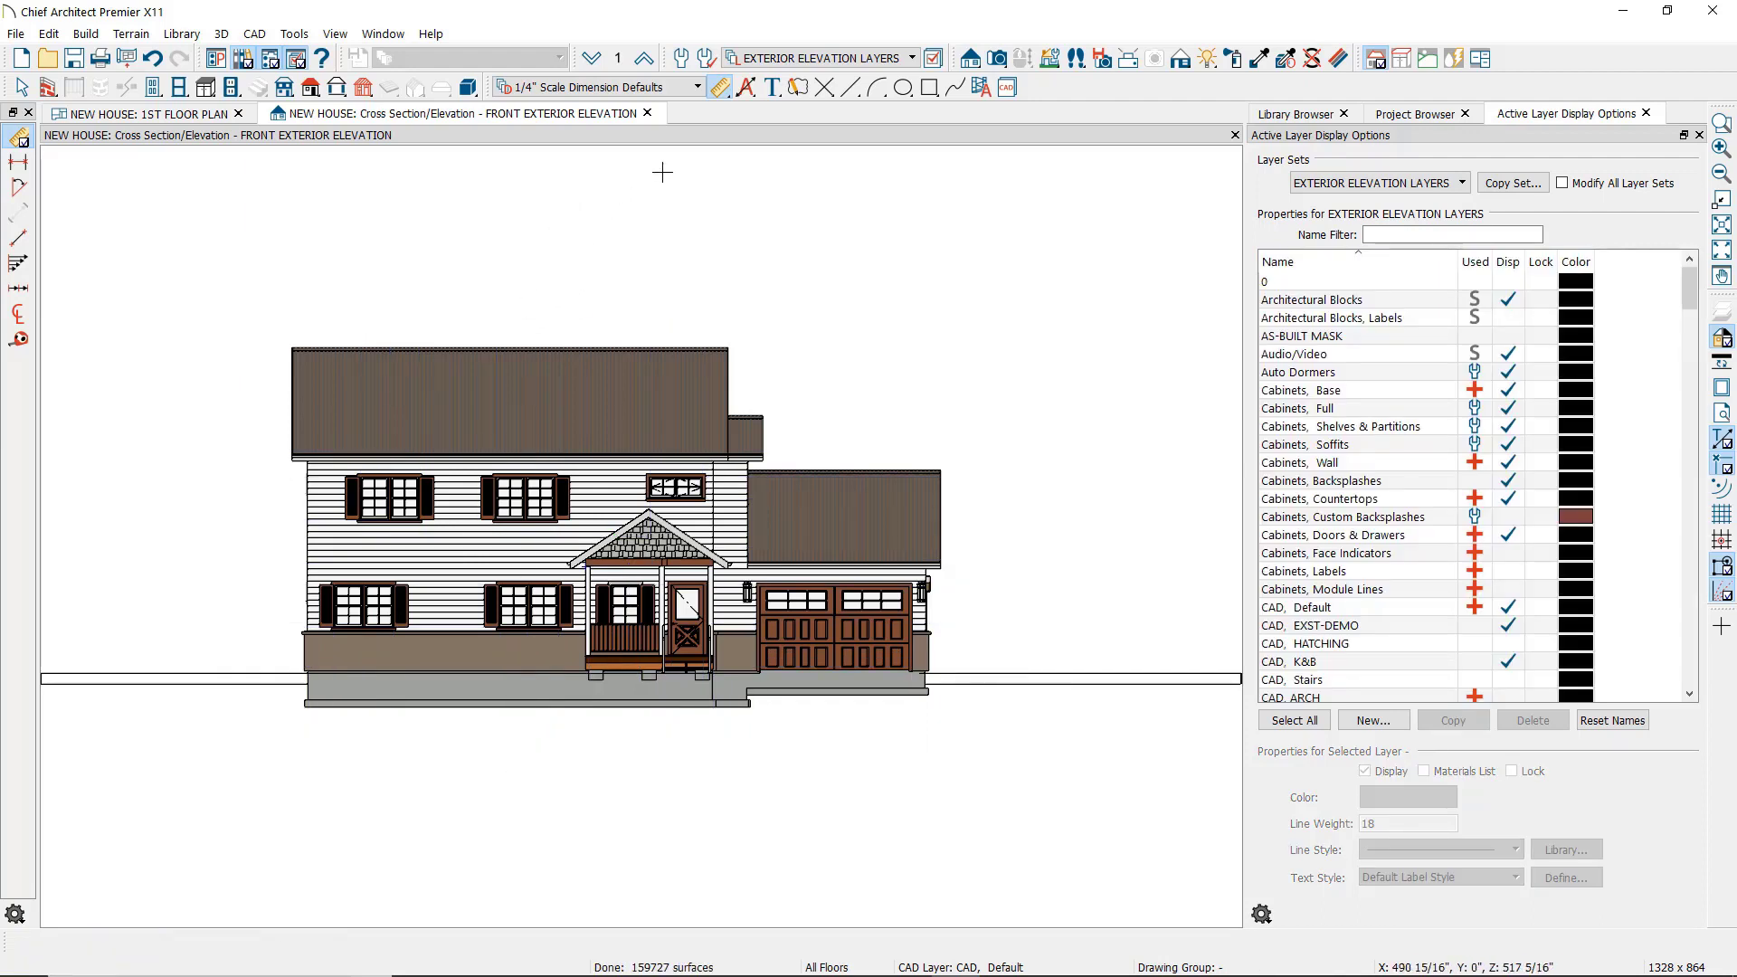
- Generate automatic story pole dimensions for the front elevation and inspect the elevation markers beside the garage
click(747, 89)
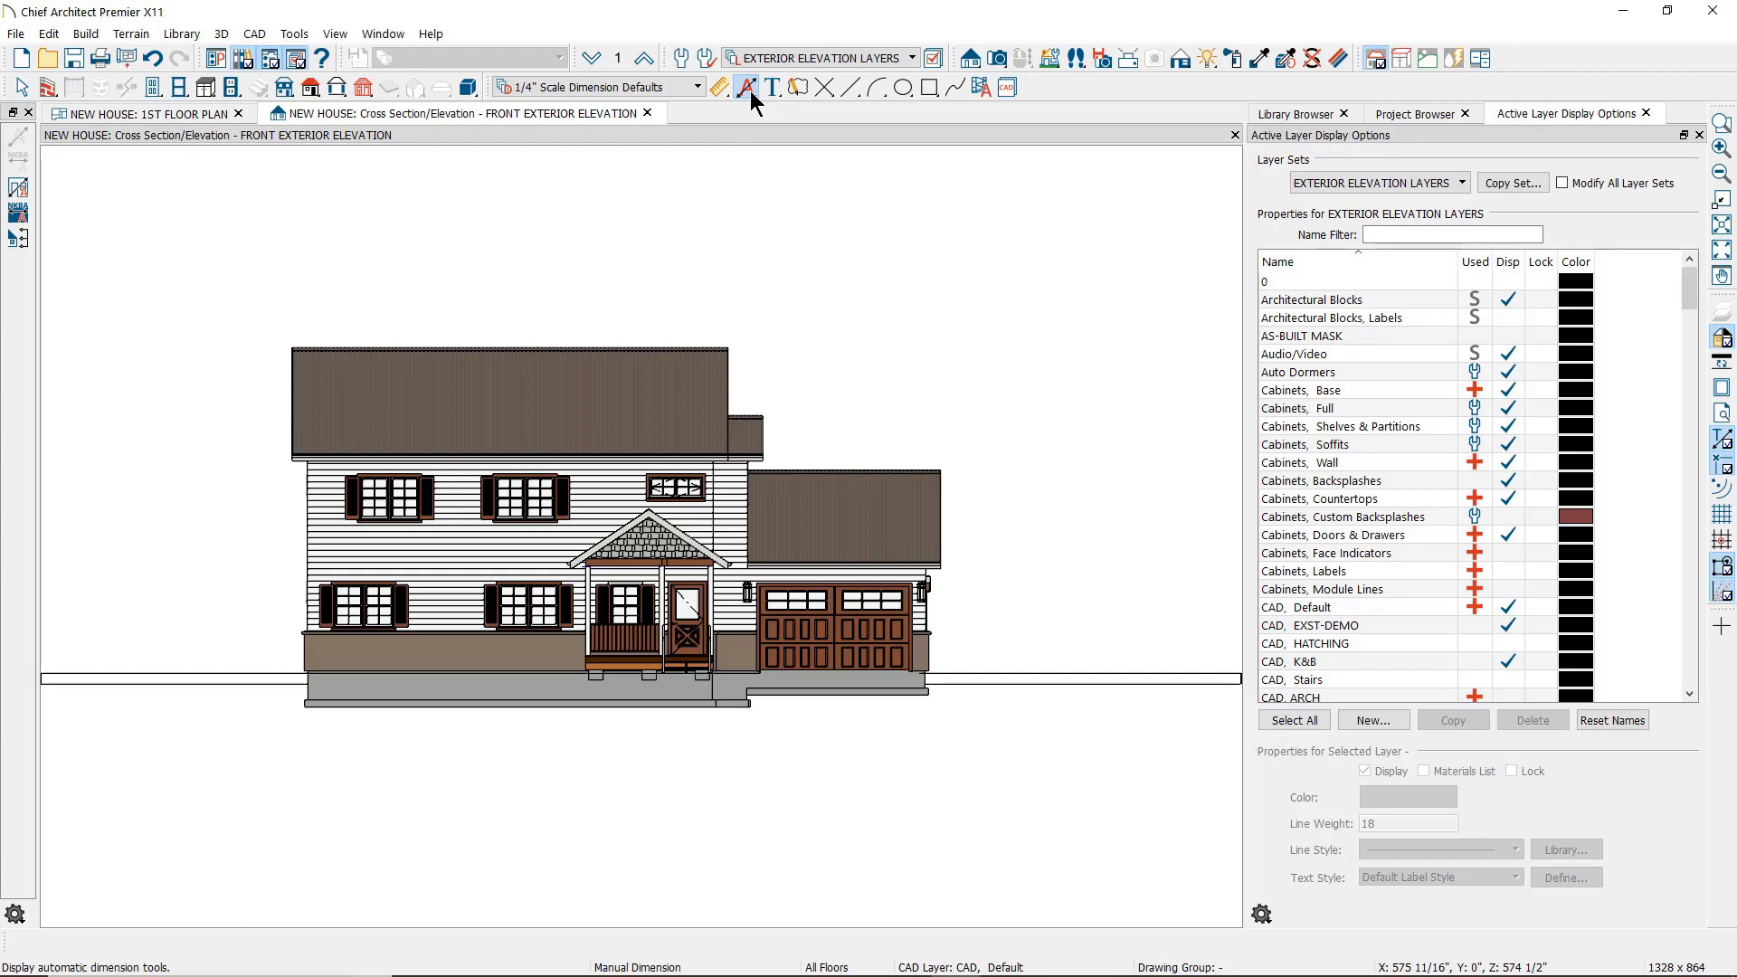
key(space)
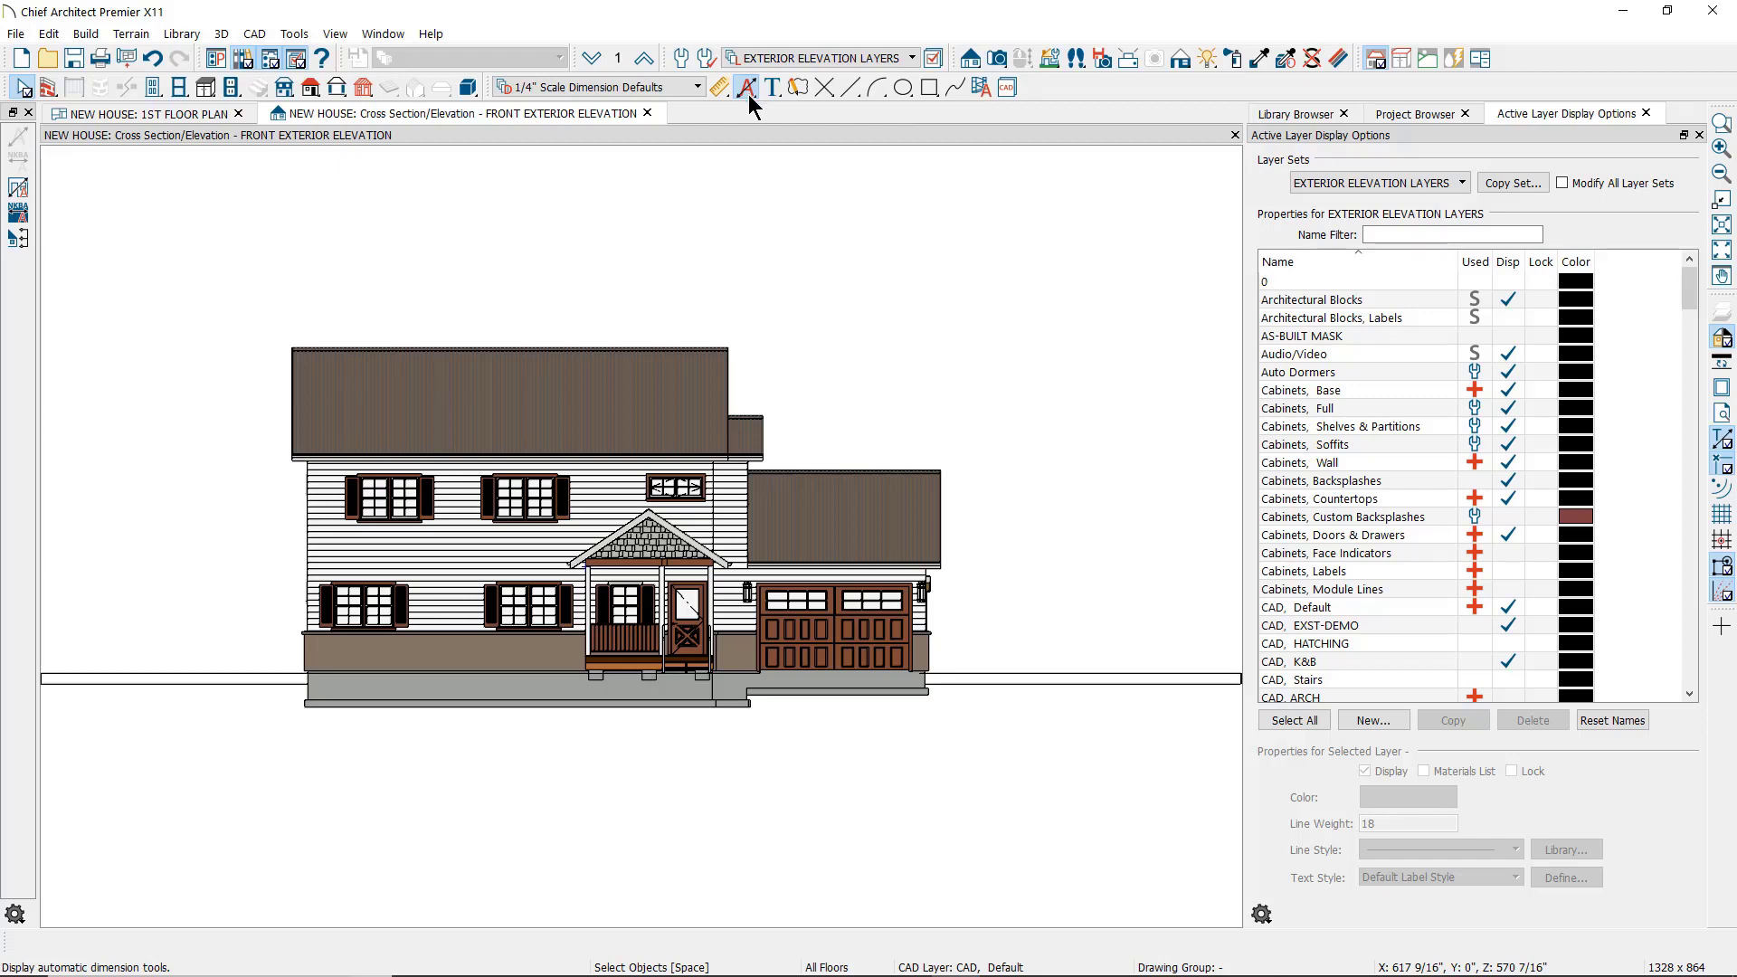
click(15, 242)
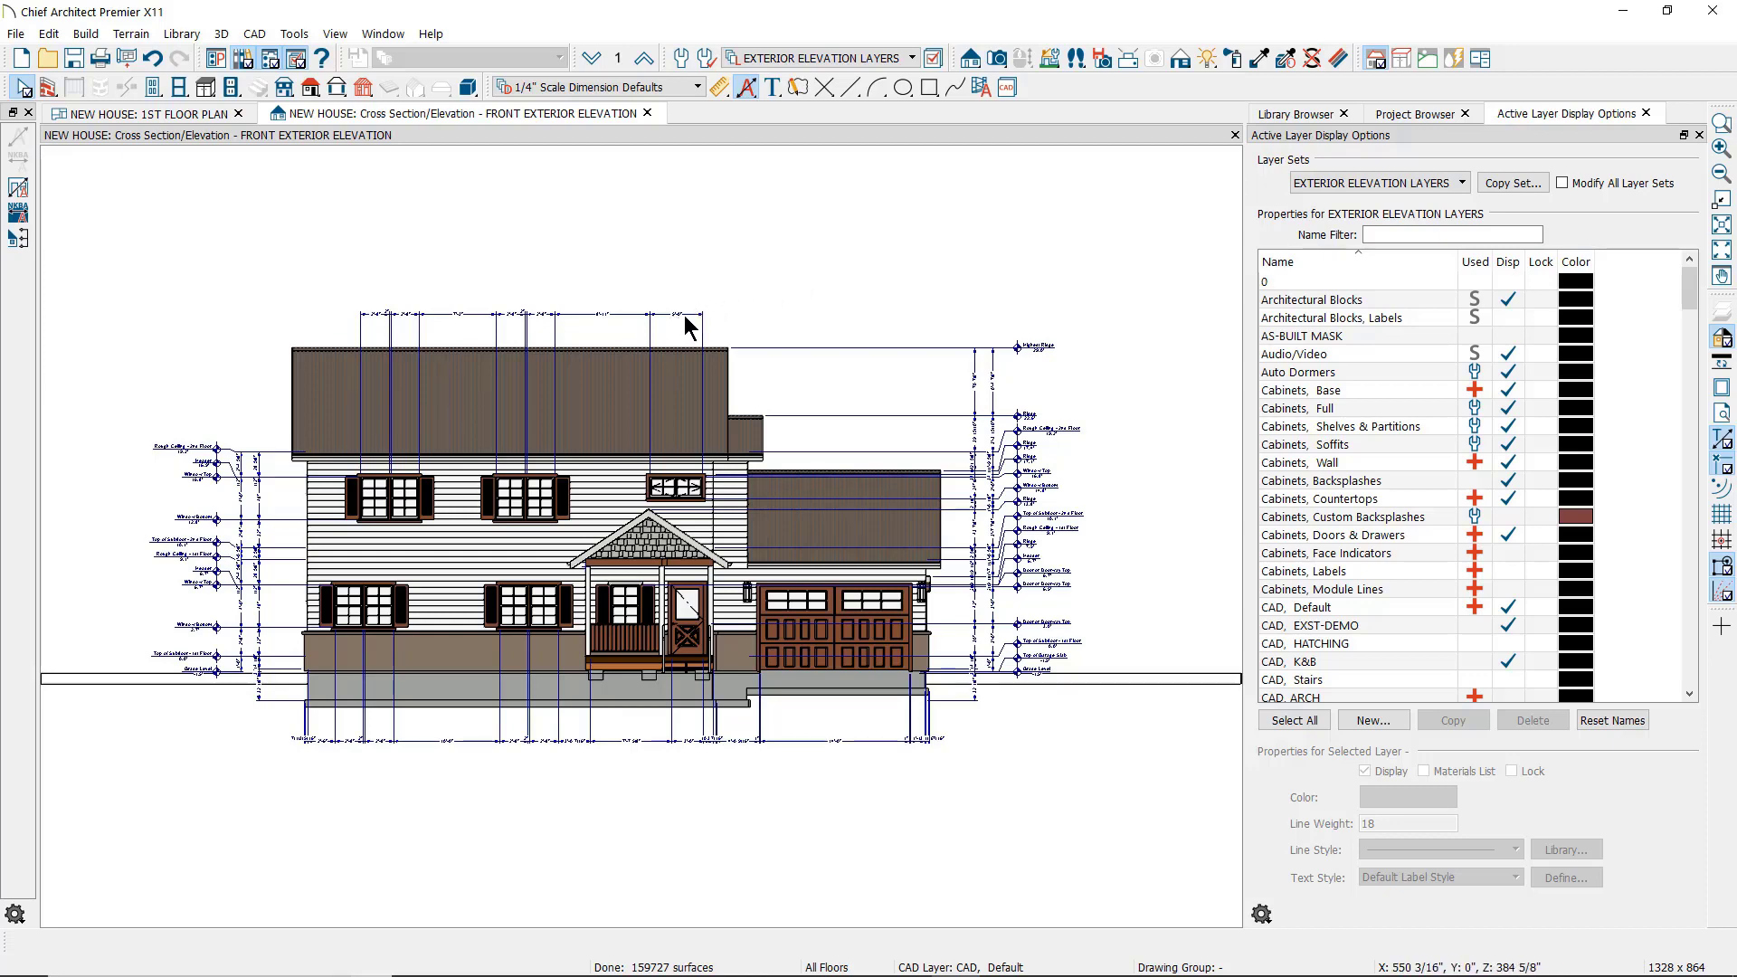
click(1027, 486)
scroll(1027, 486, up, 3)
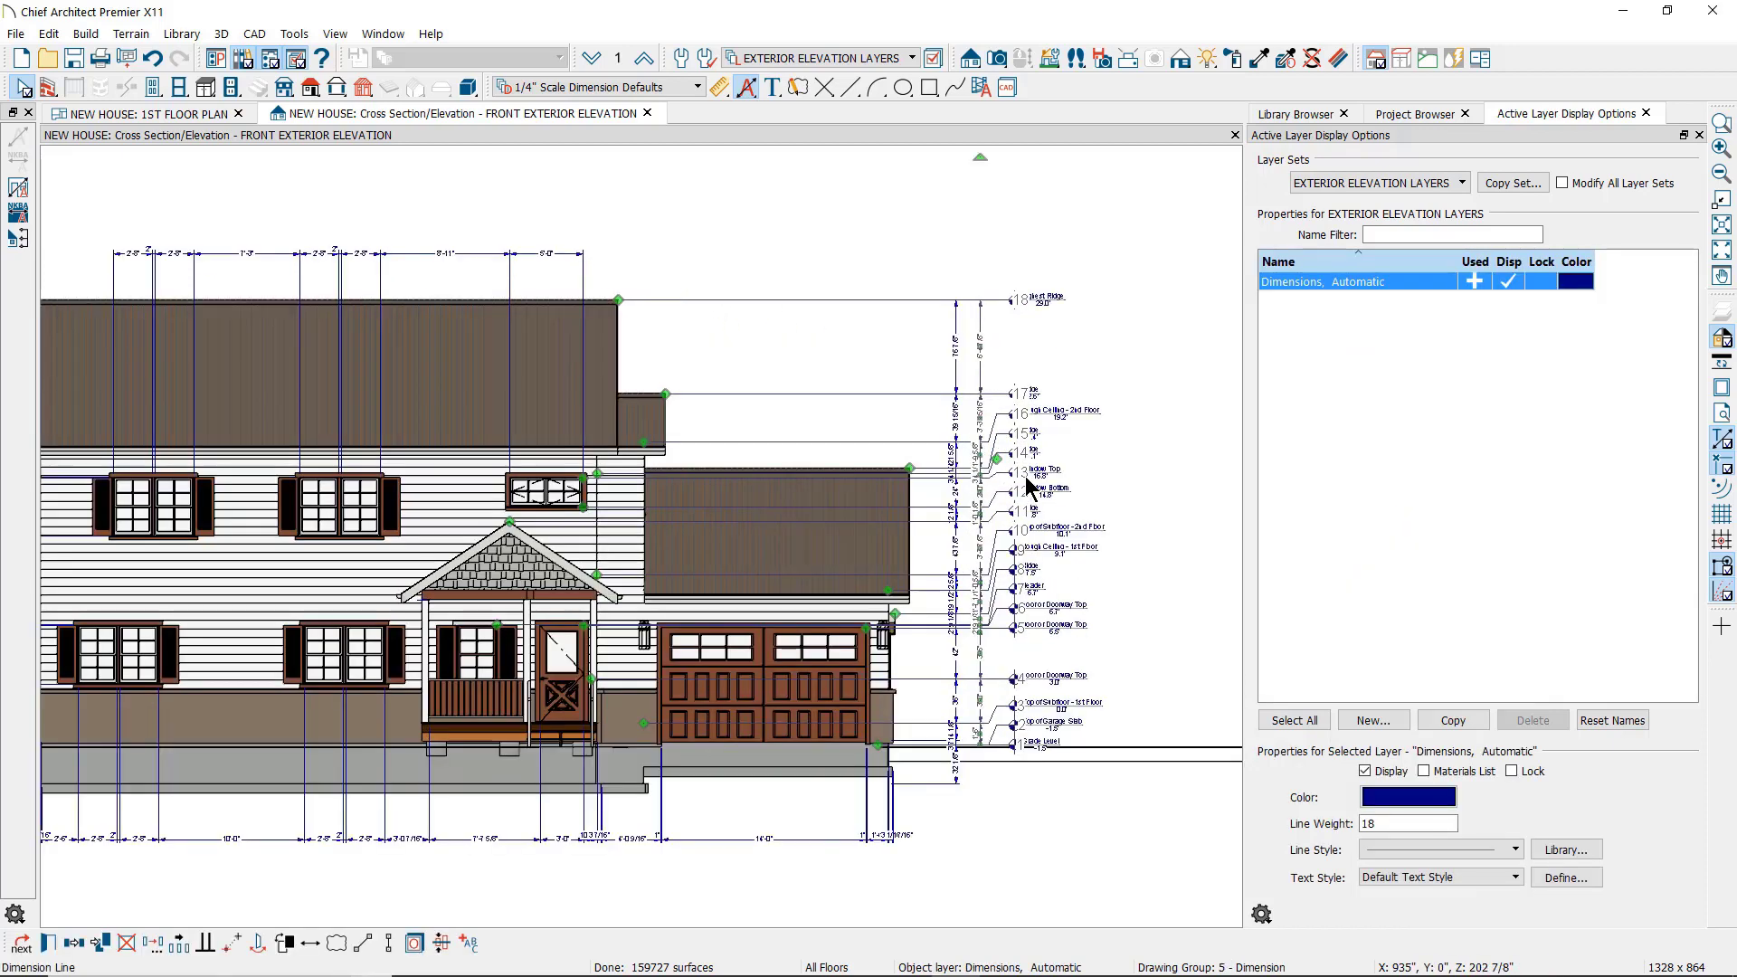
key(Escape)
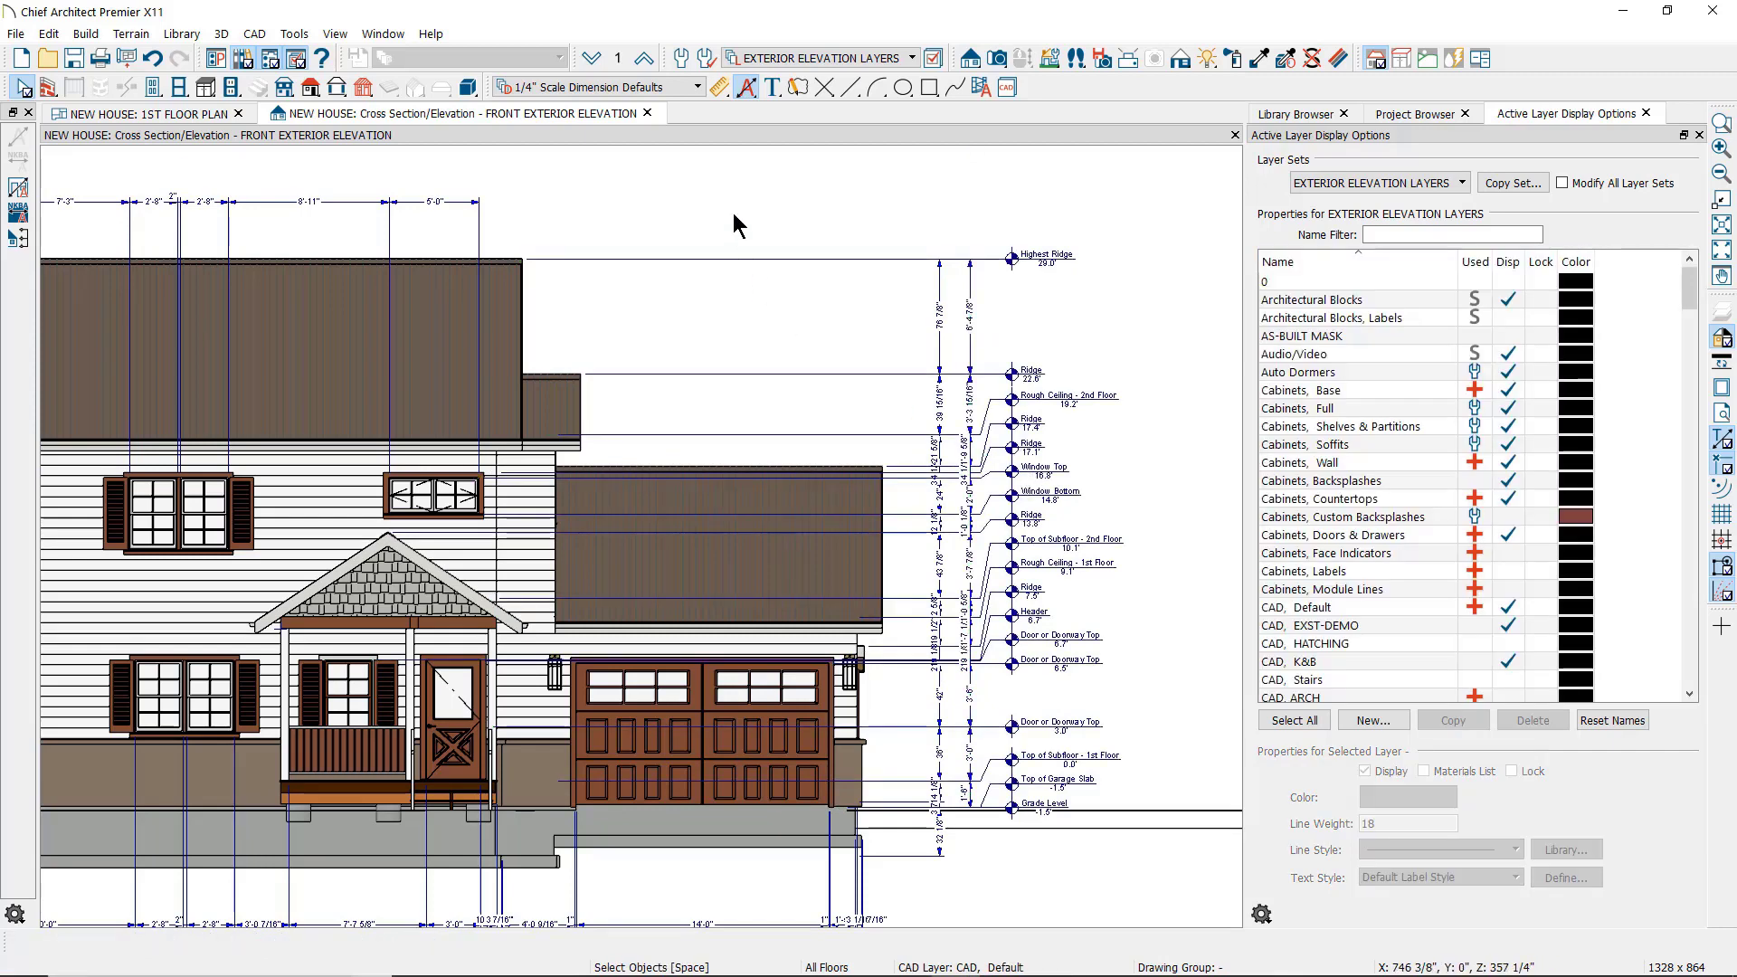
- In the Auto Story Pole Dimension Defaults, disable Inner Dimension, Dimensions Between Elevation Markers, Dimension Across Top and Dimension Across Bottom
click(680, 57)
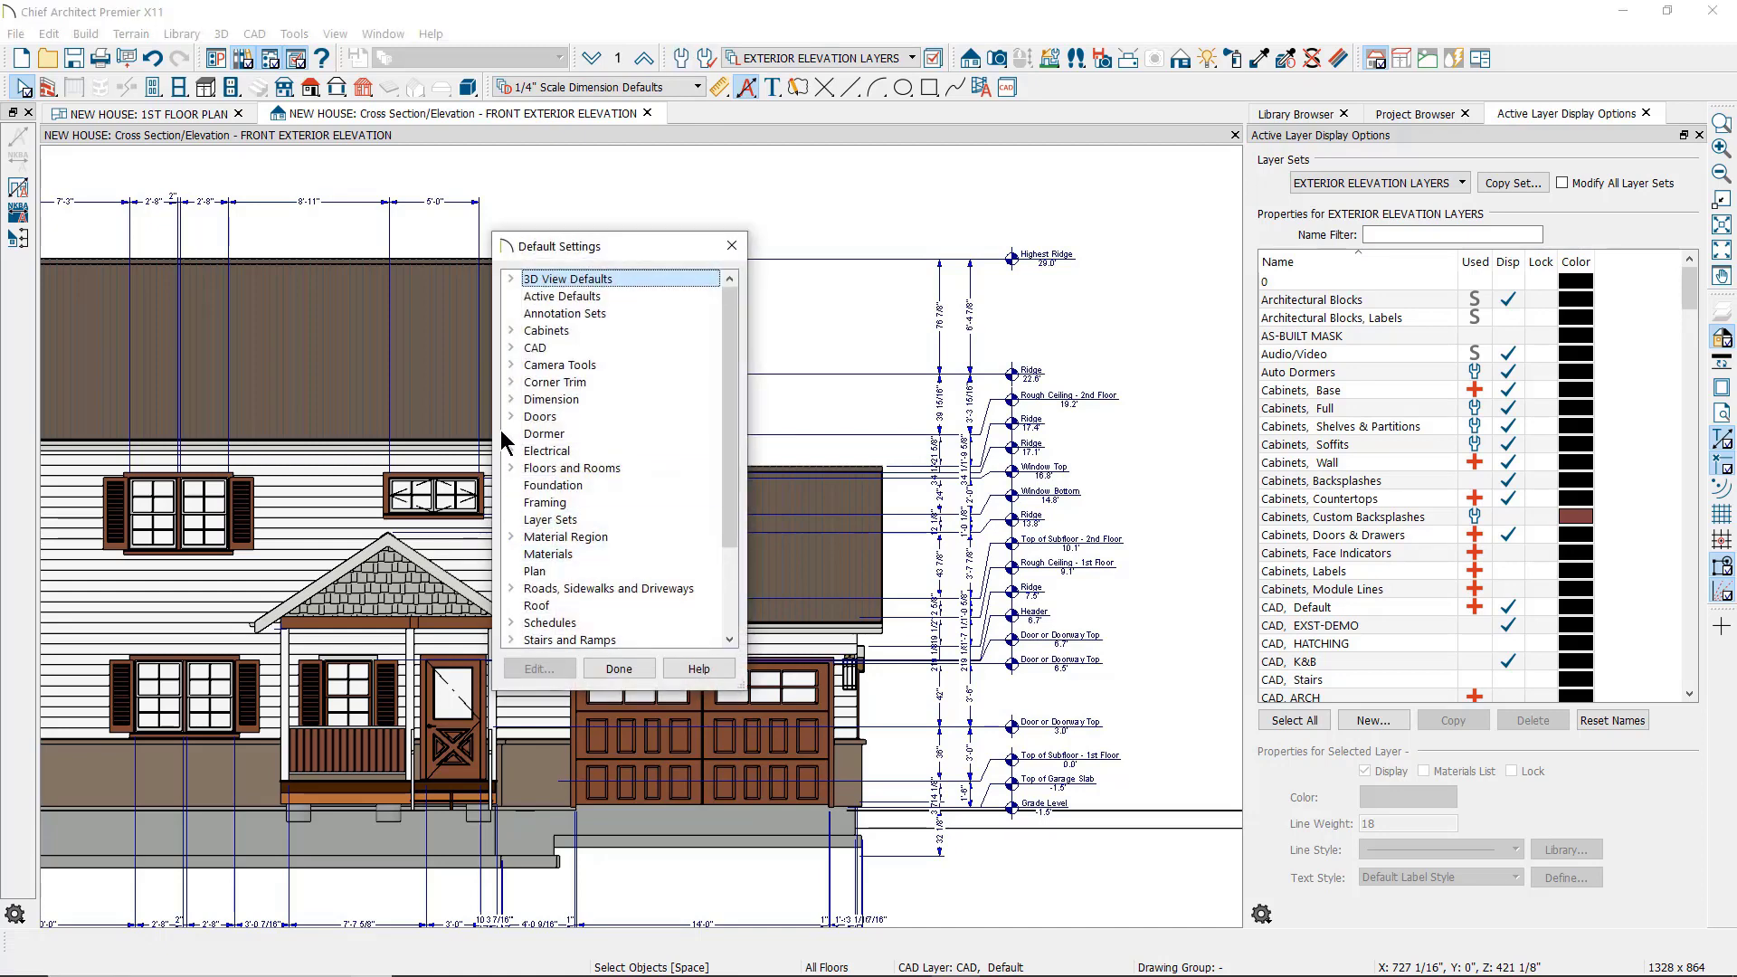
click(511, 399)
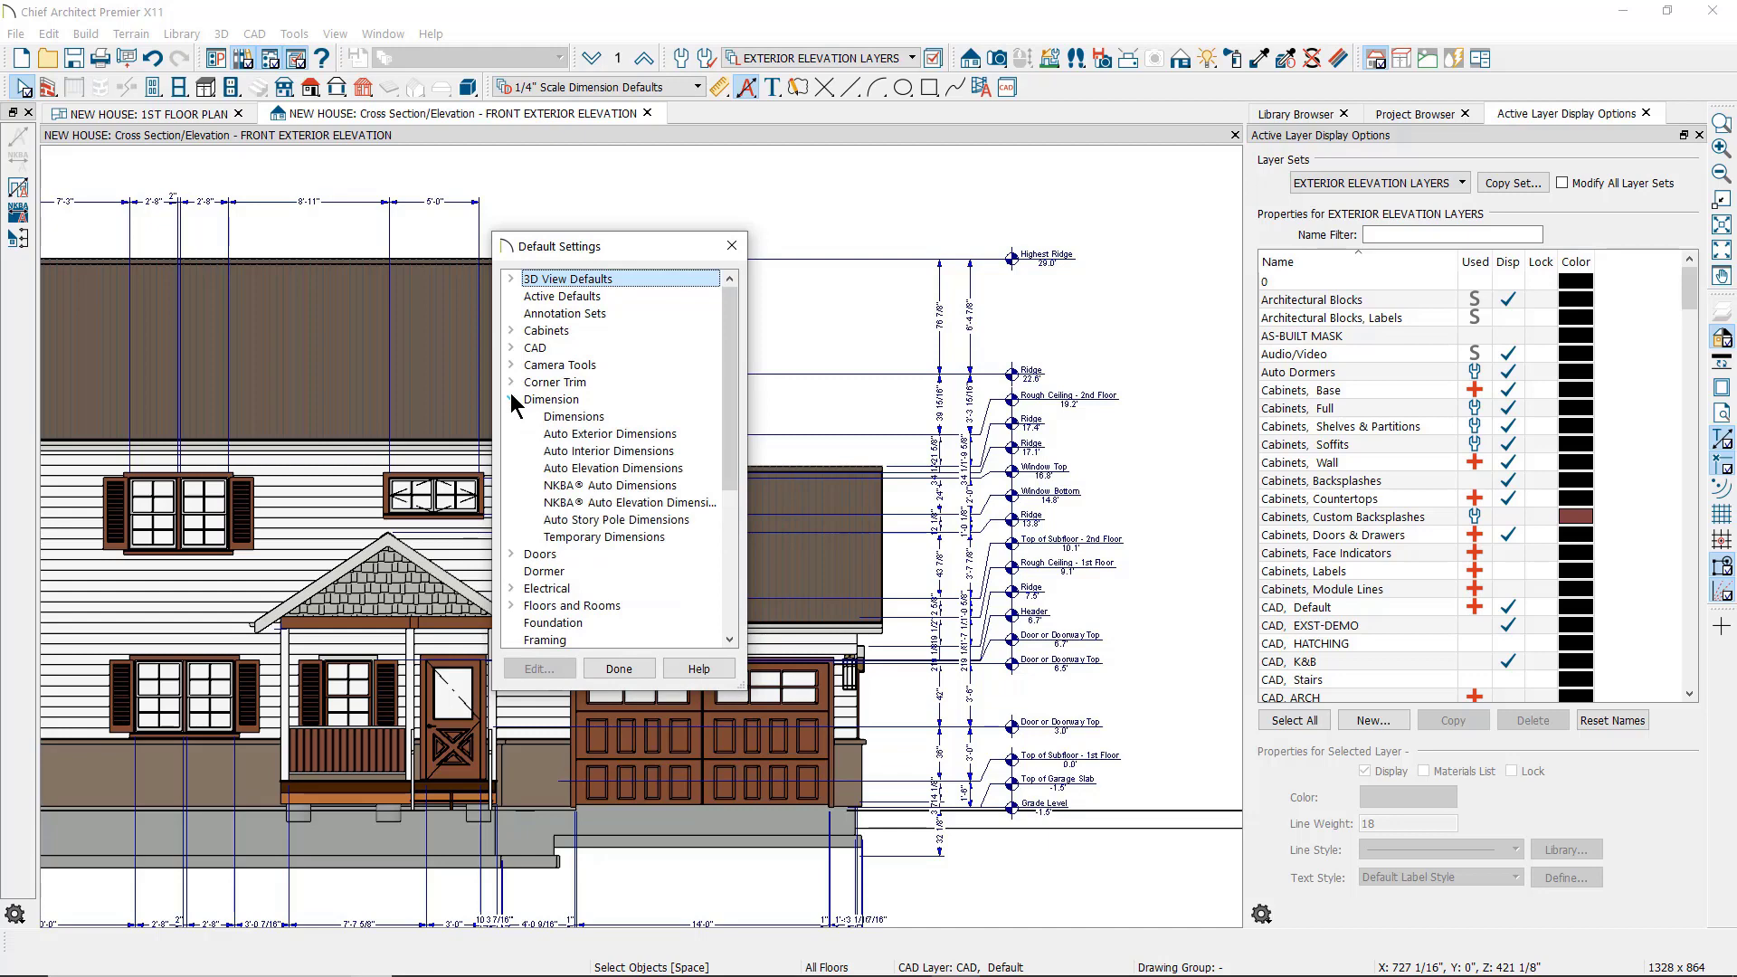
click(573, 521)
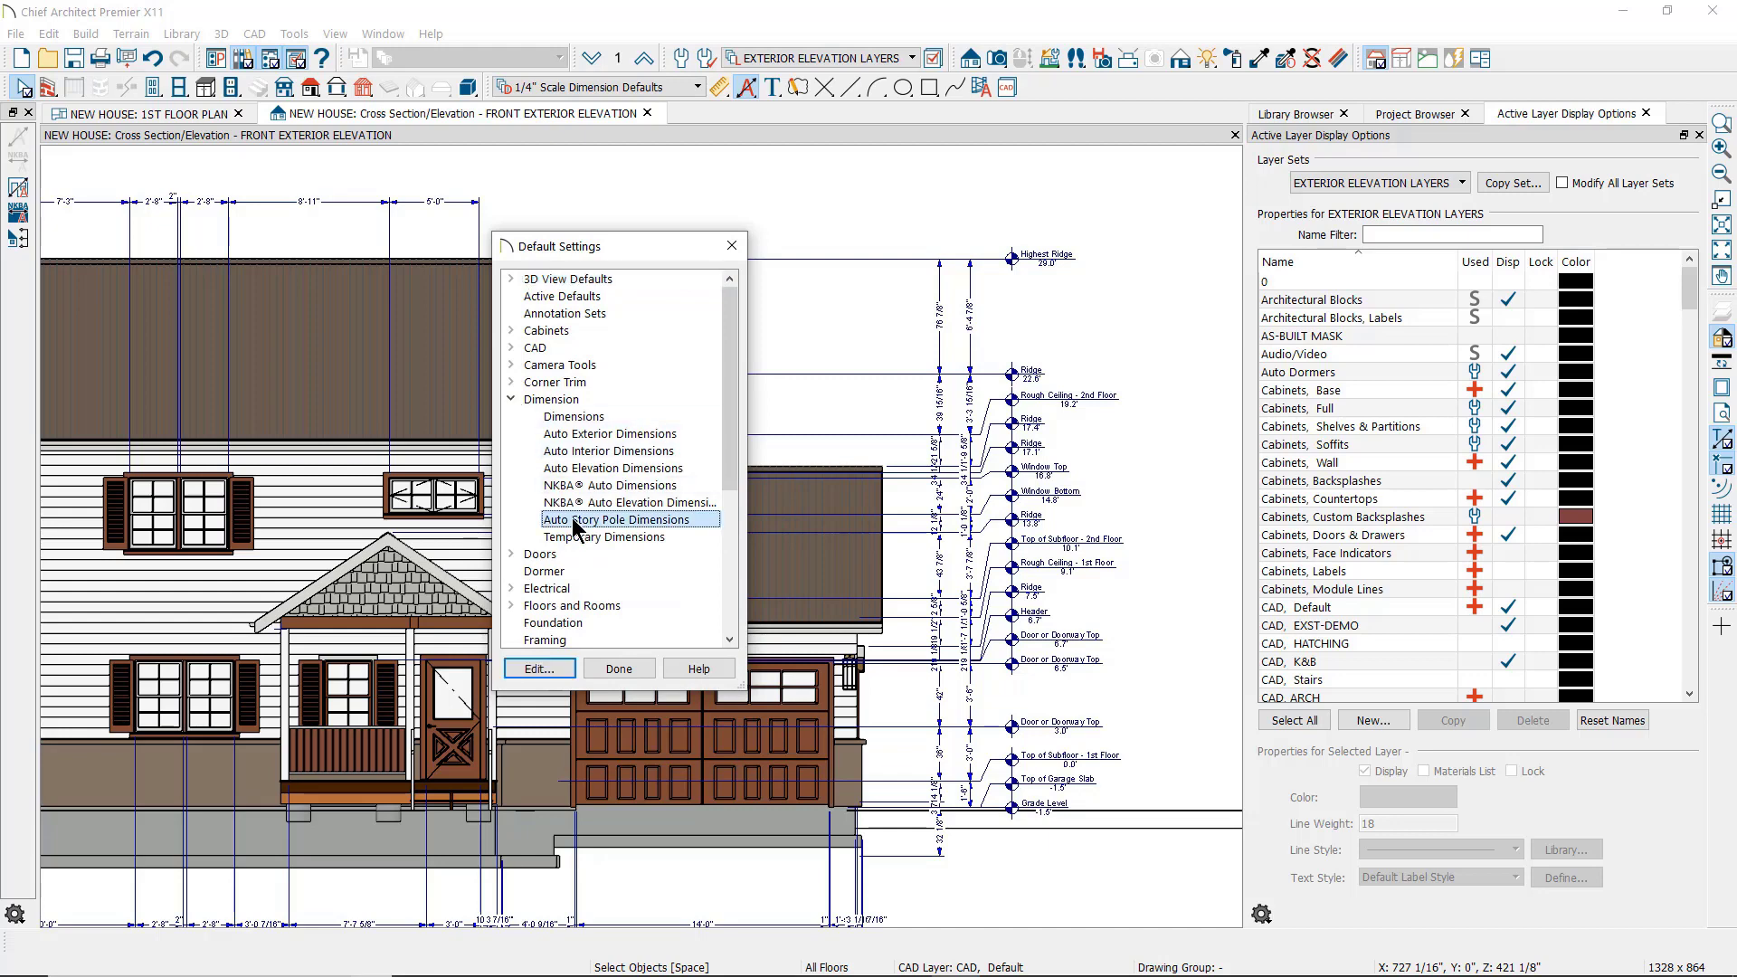
double_click(574, 522)
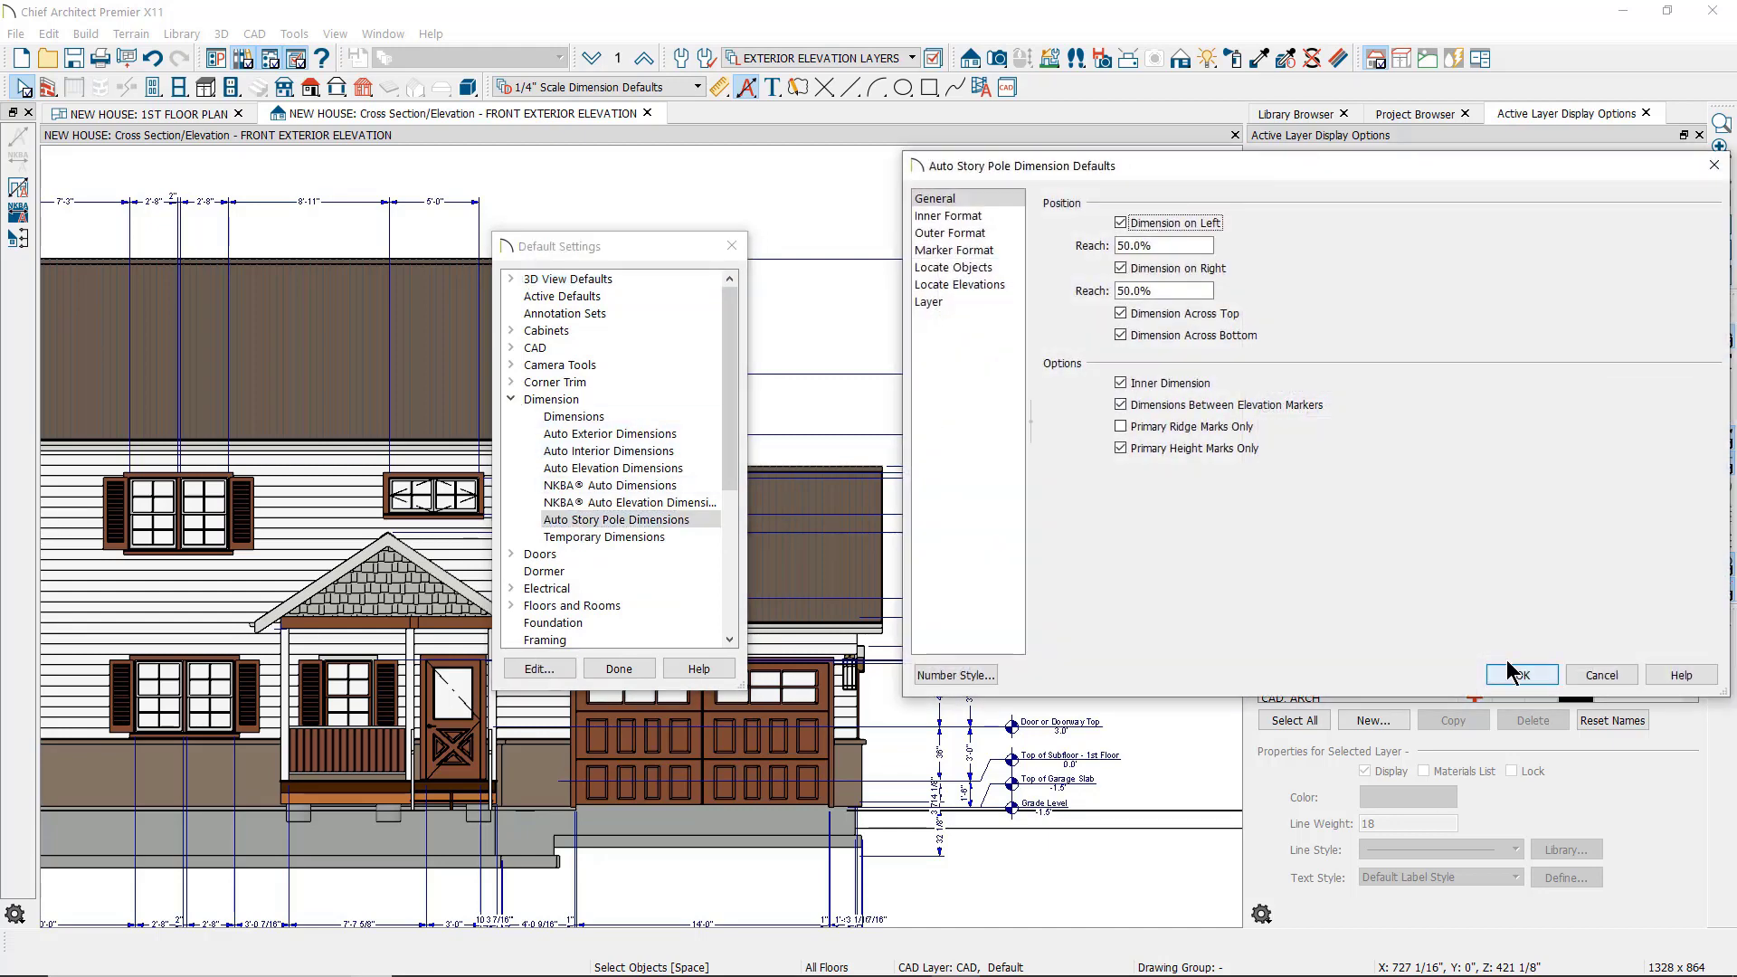
drag(1424, 168, 1278, 162)
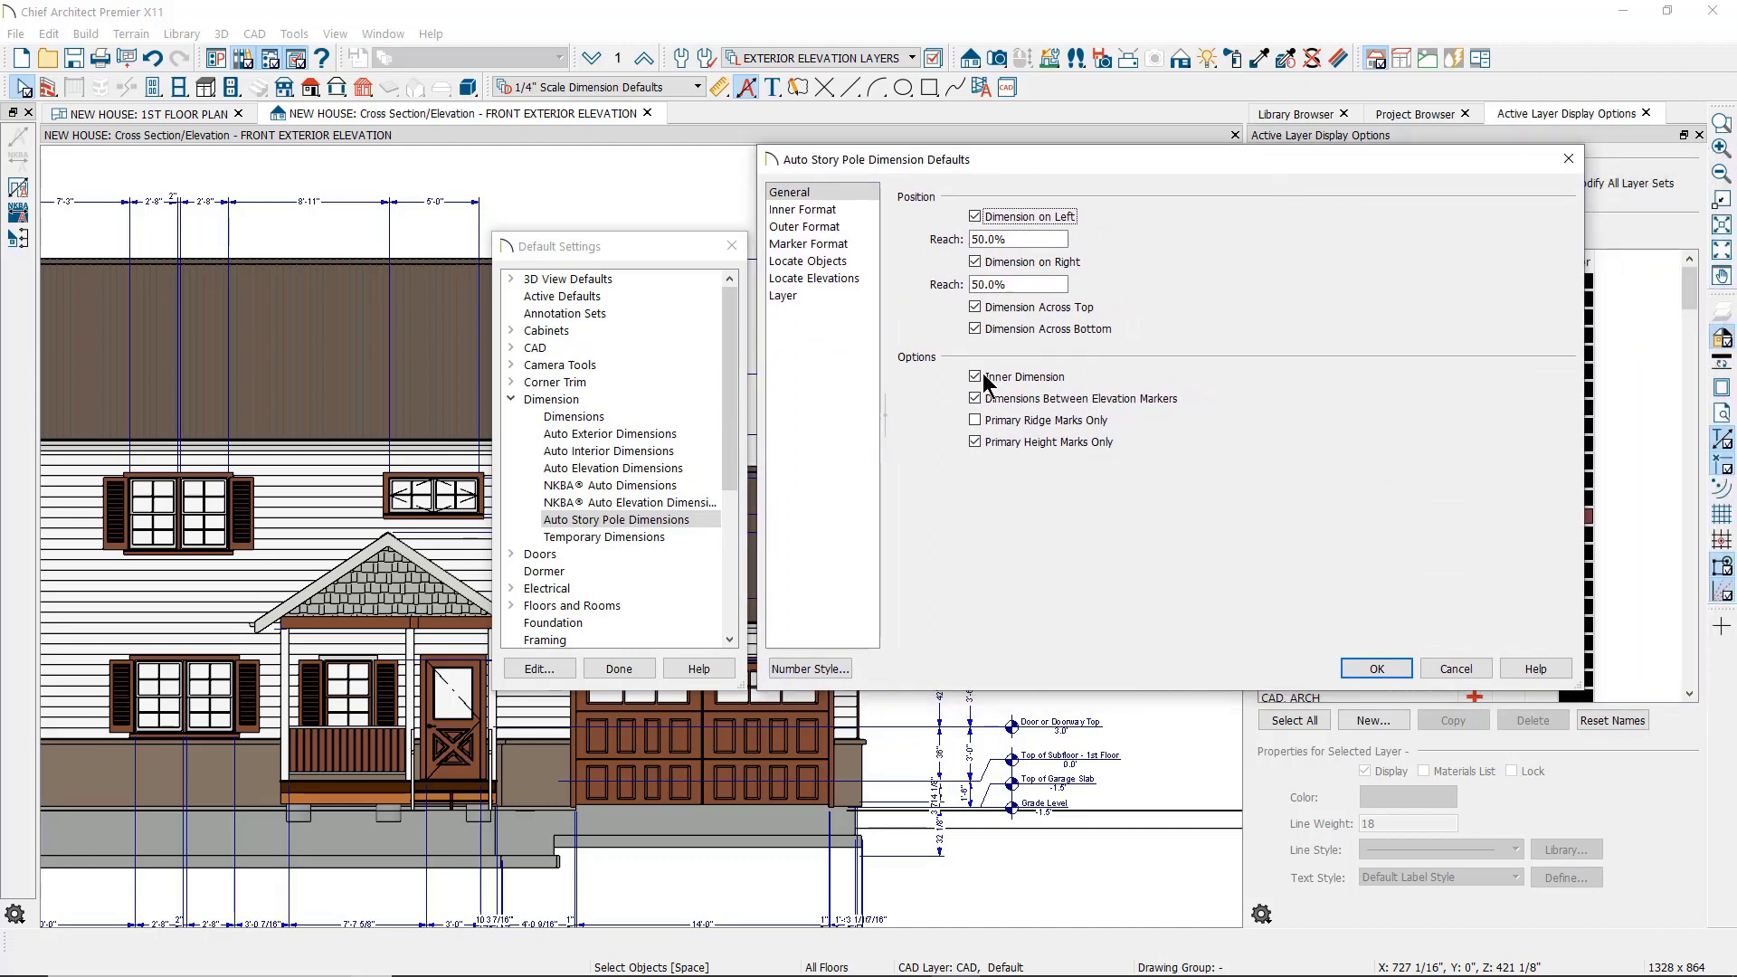
click(976, 377)
click(975, 399)
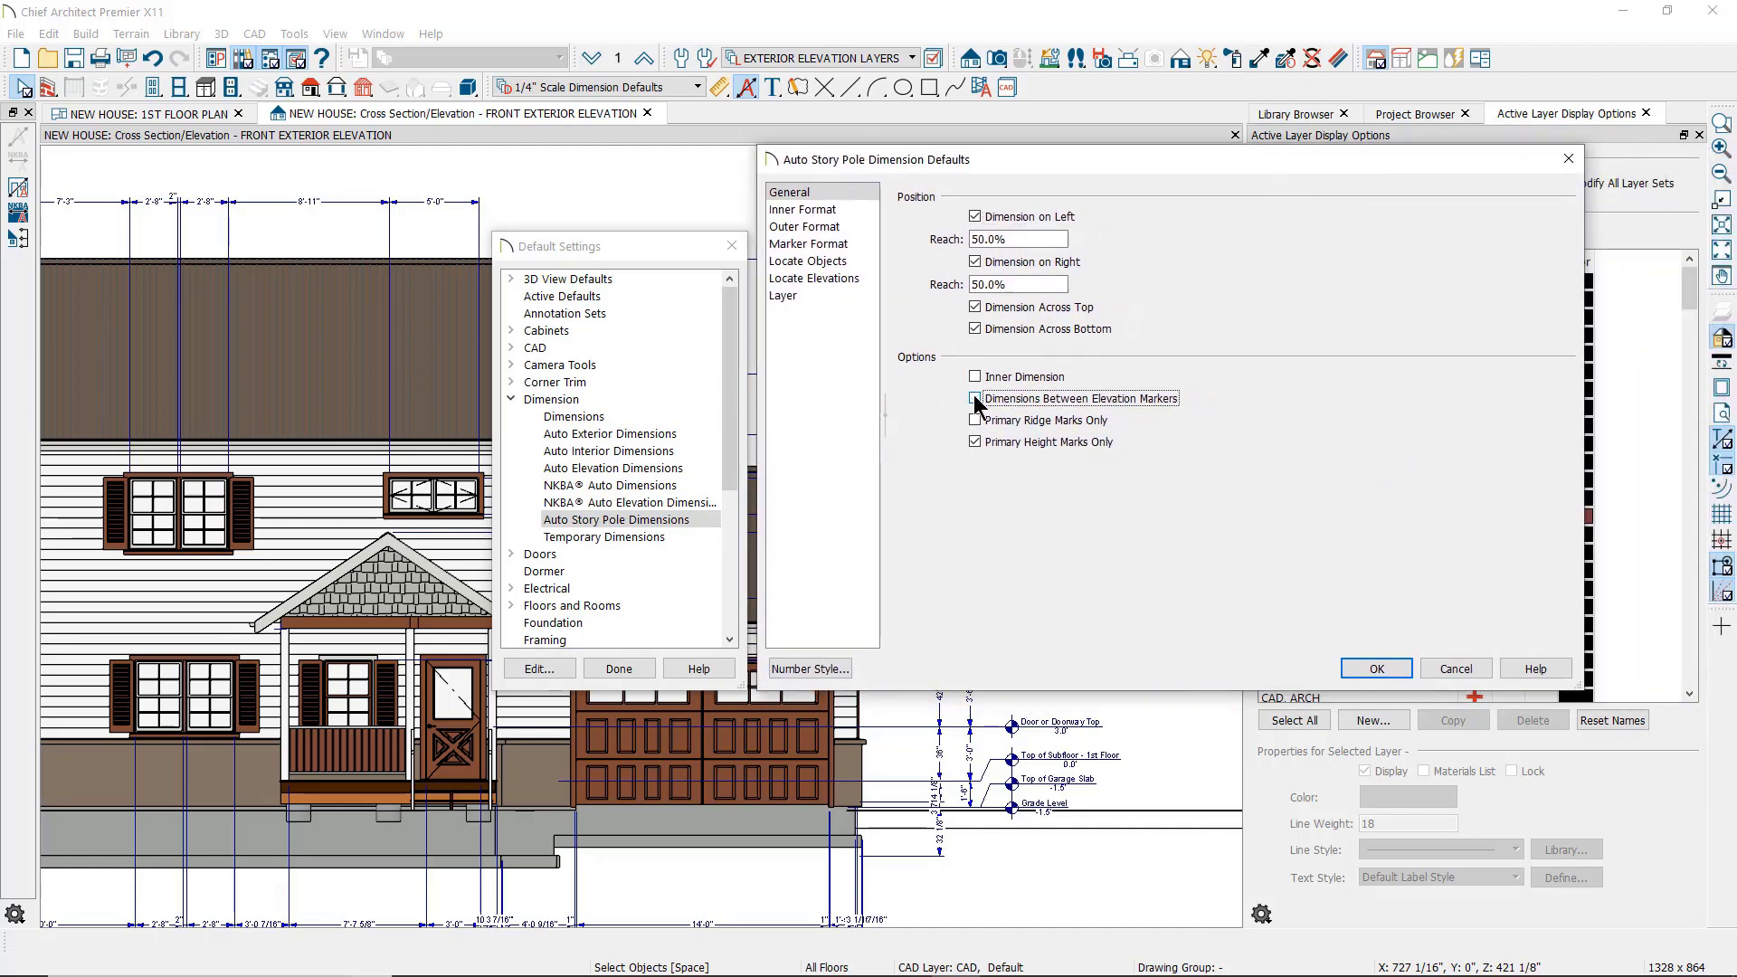
click(976, 307)
click(975, 329)
- Set the story pole marker format to feet-and-inches units with a smallest fraction of 1/16 and save the defaults
click(819, 243)
click(1018, 239)
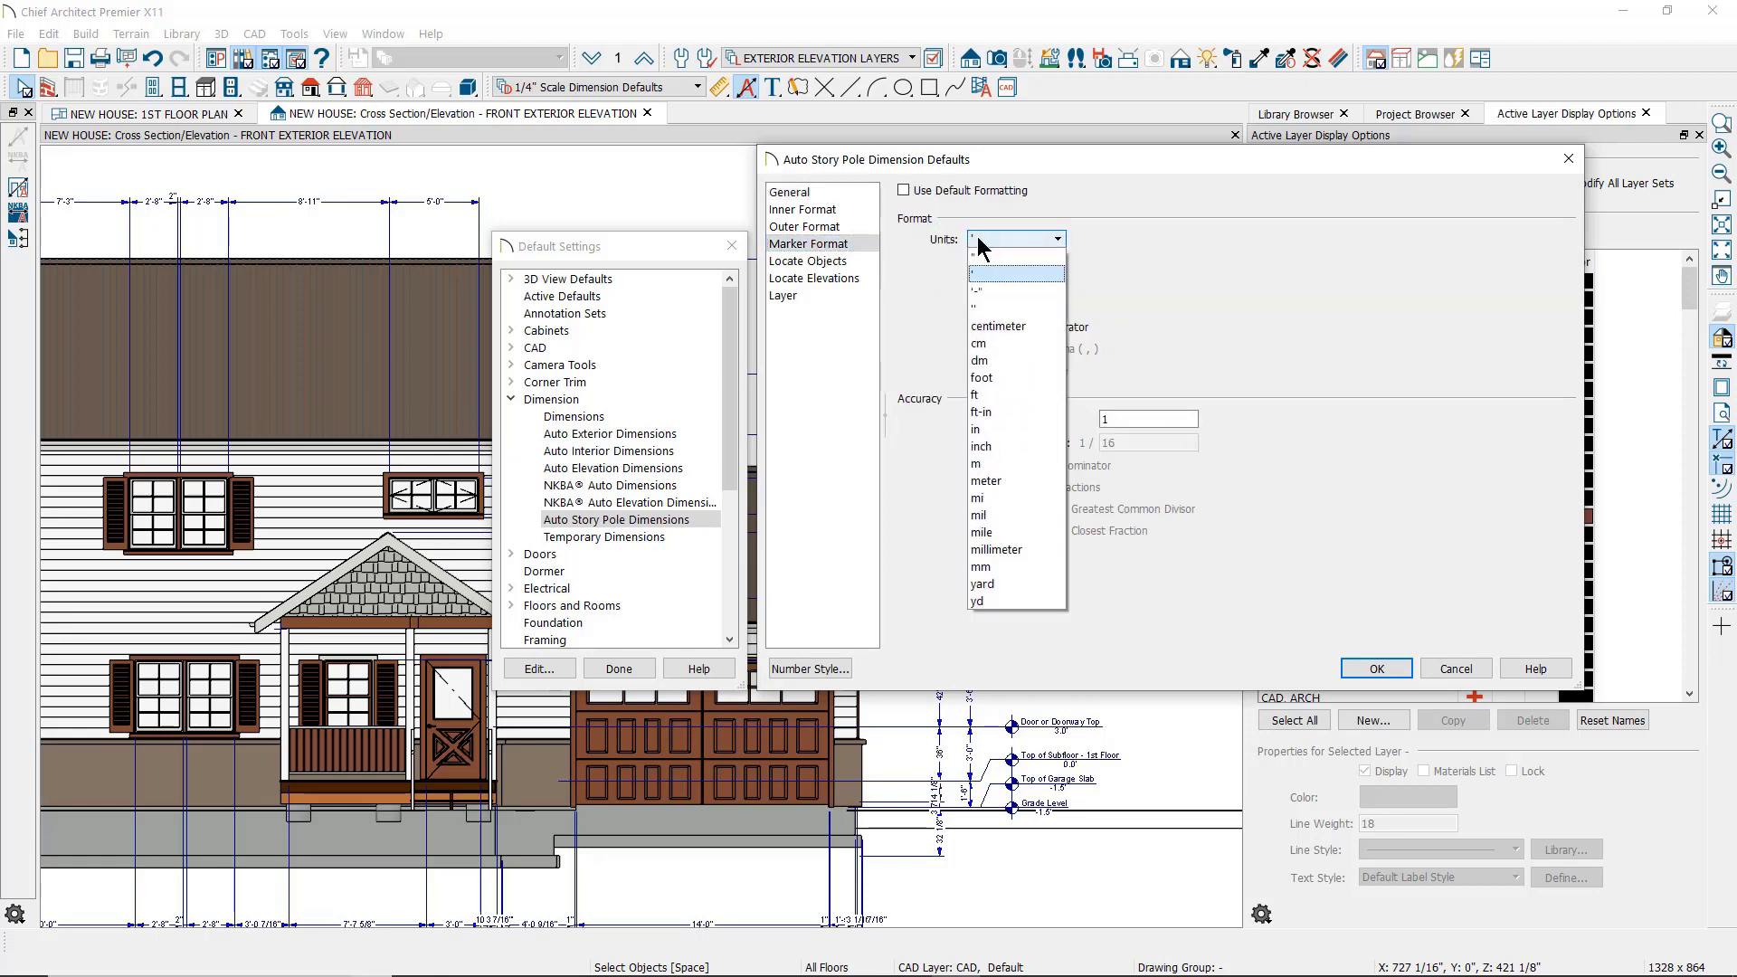
click(987, 292)
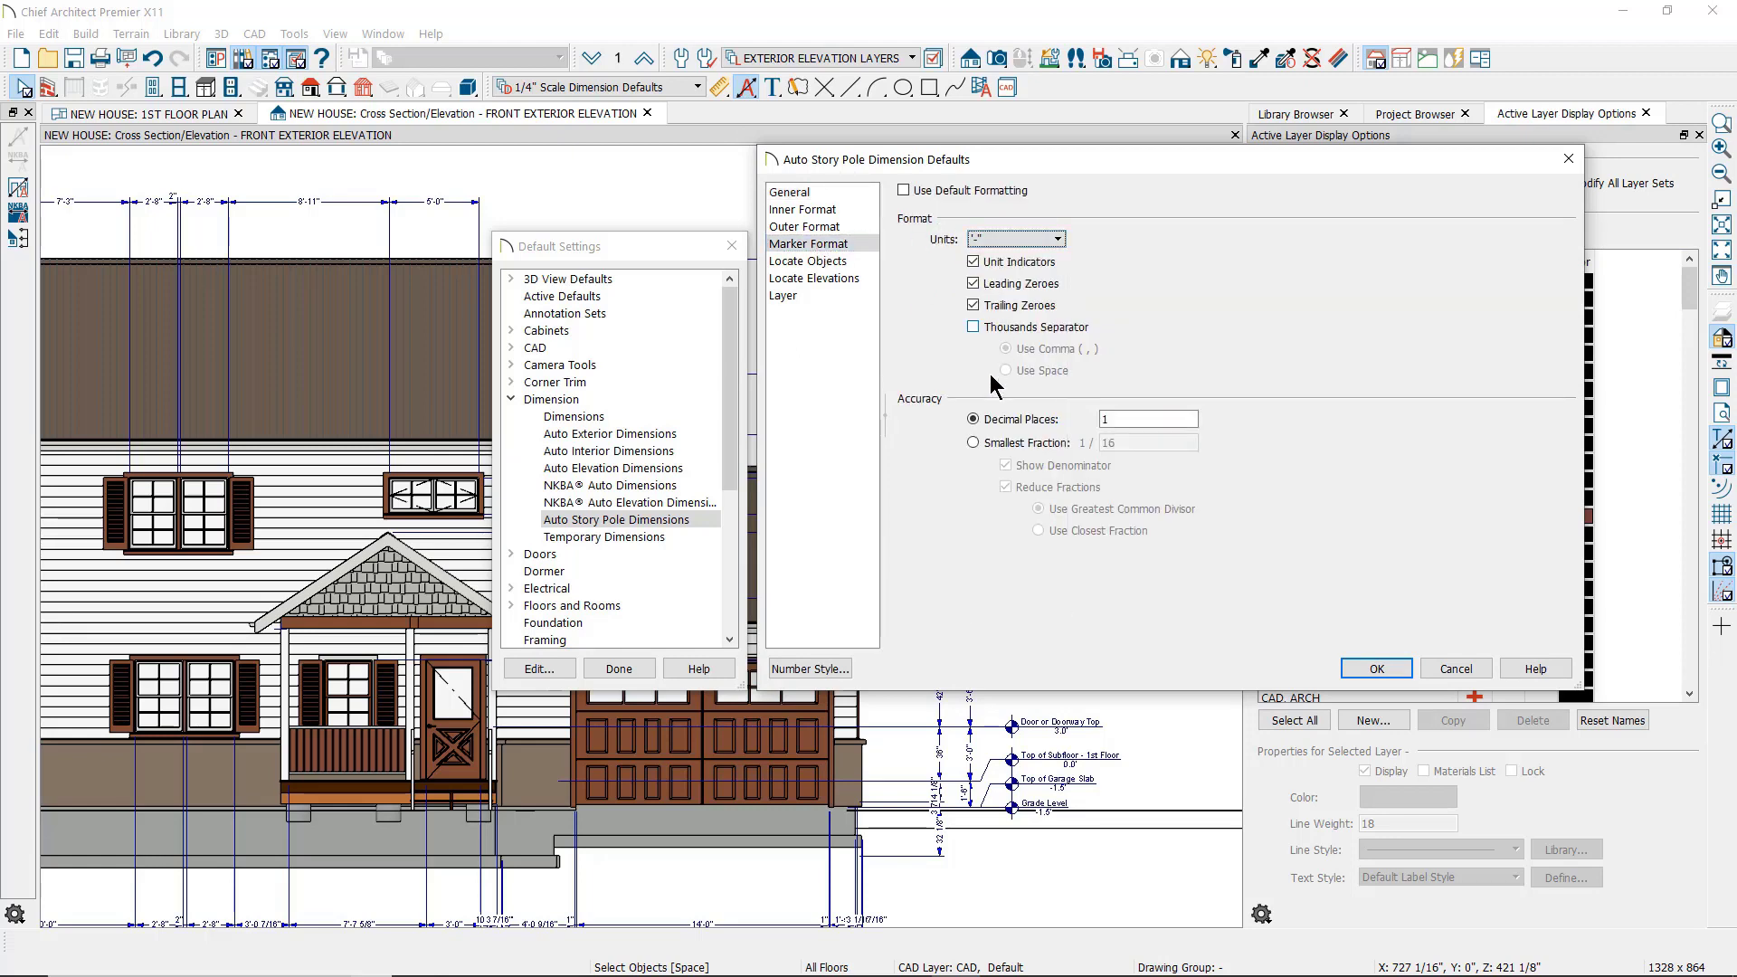
click(973, 444)
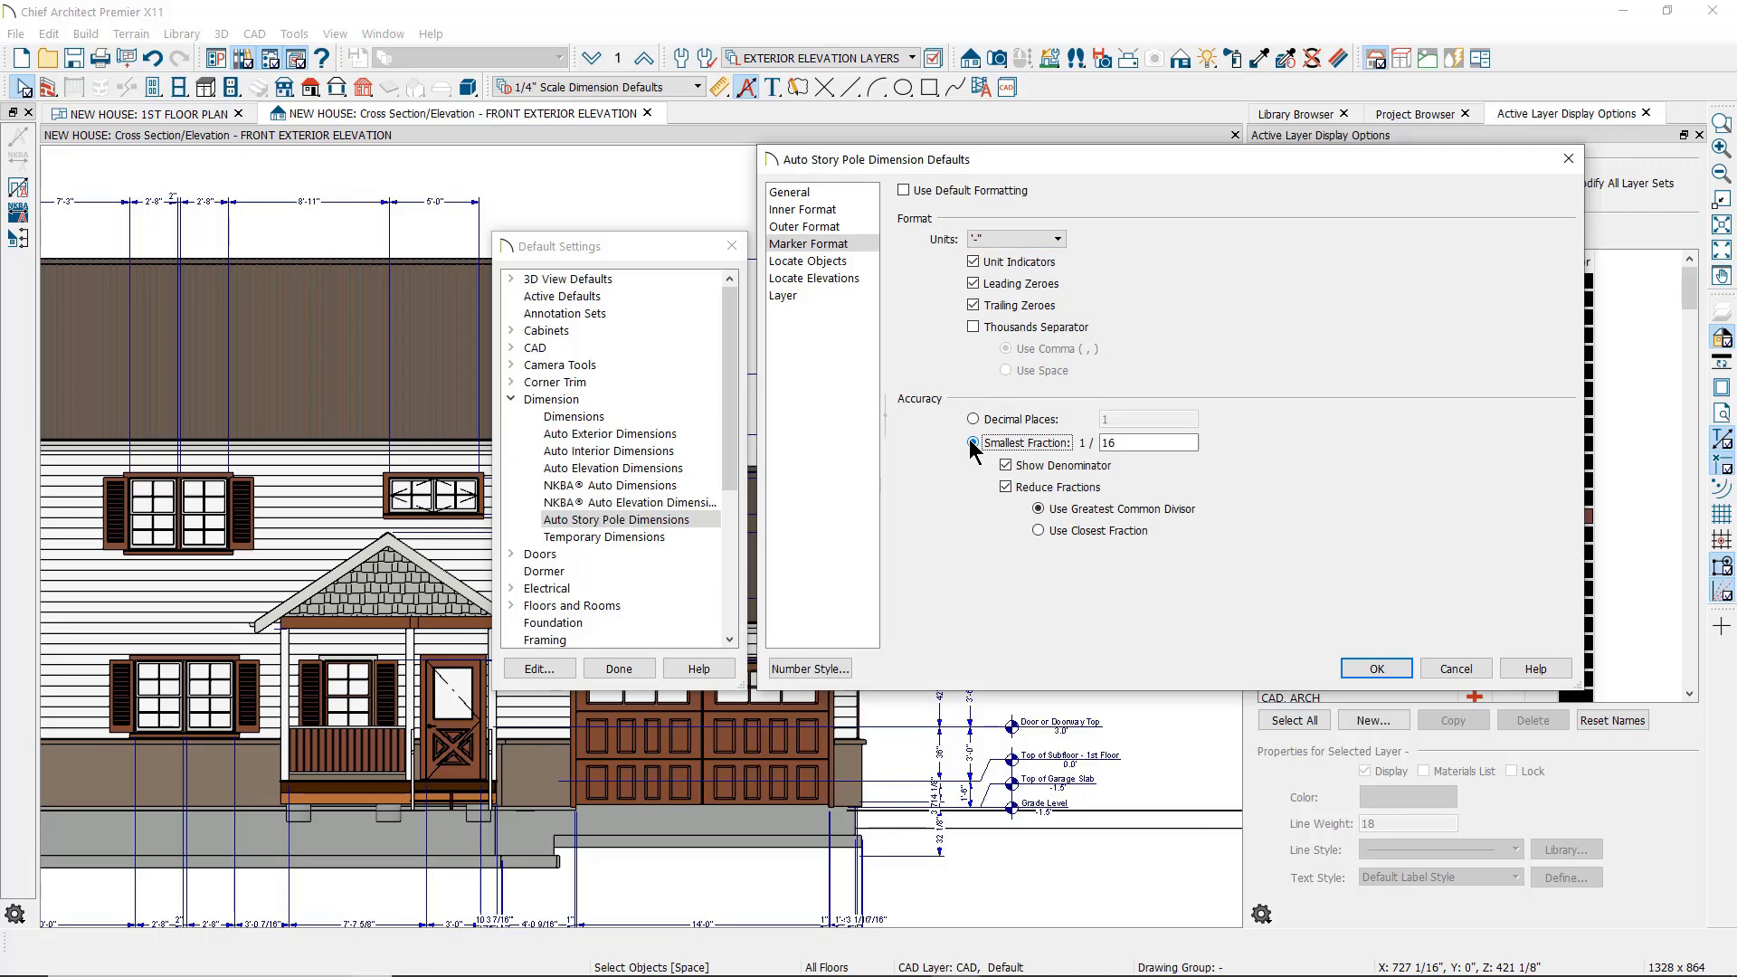
click(1374, 669)
click(619, 669)
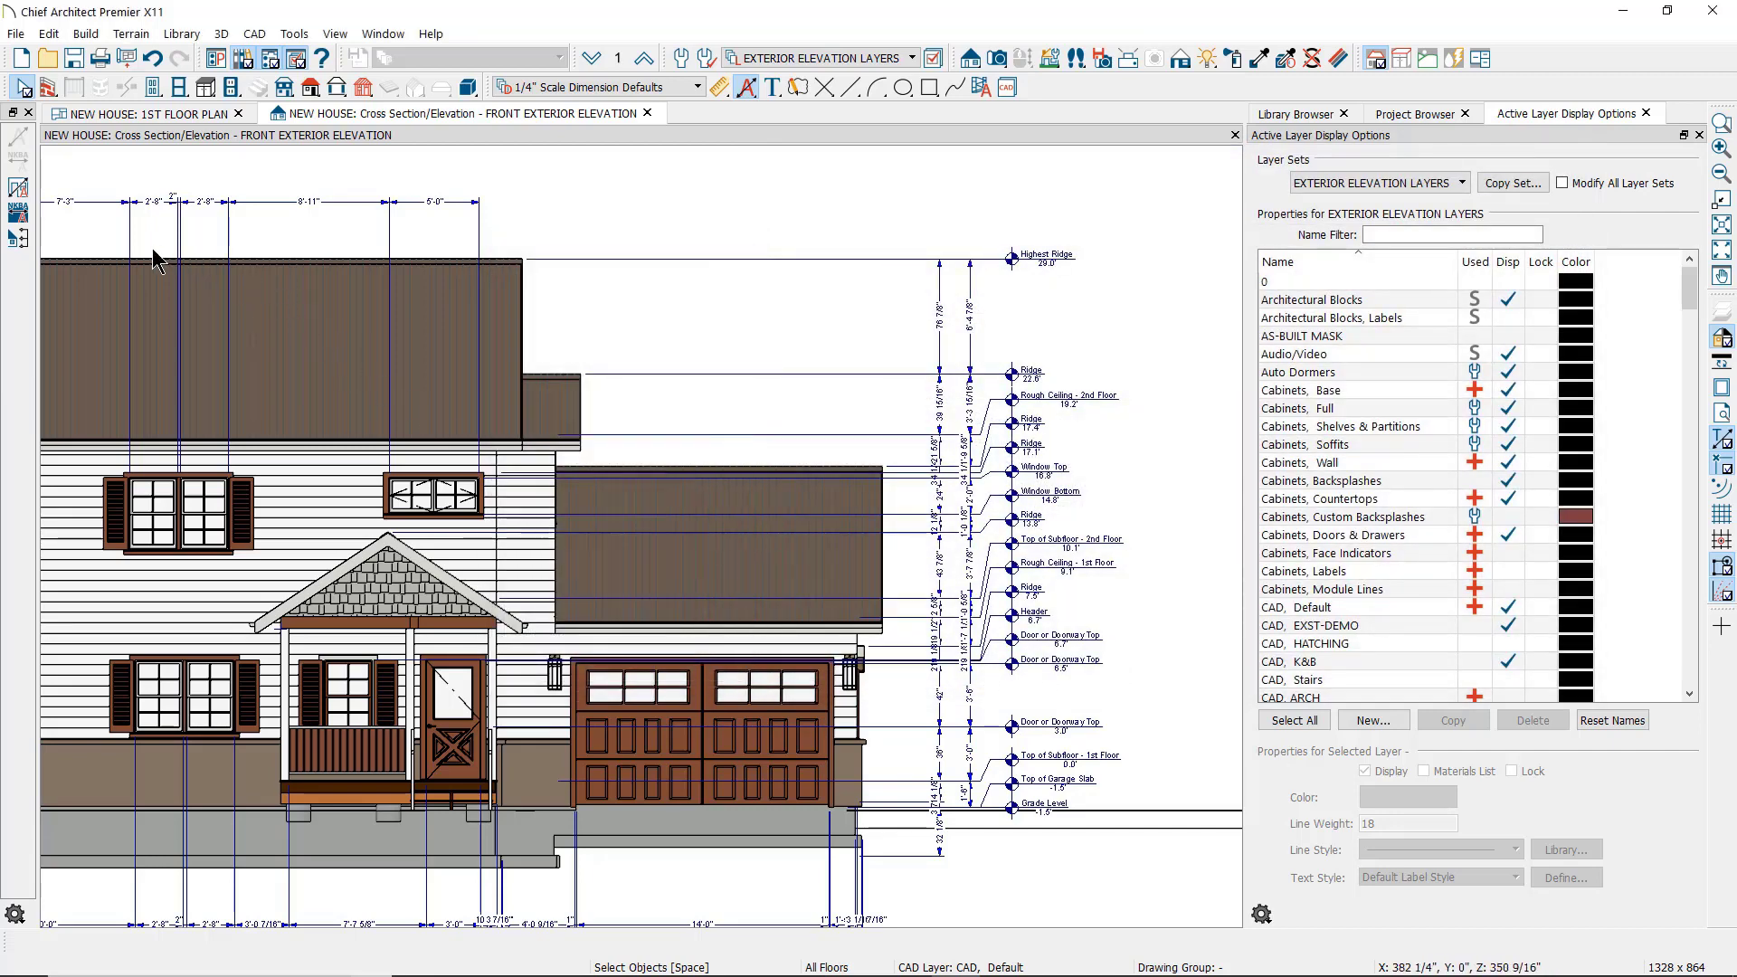
- Regenerate the automatic story pole dimensions on the front elevation with the revised defaults
click(13, 240)
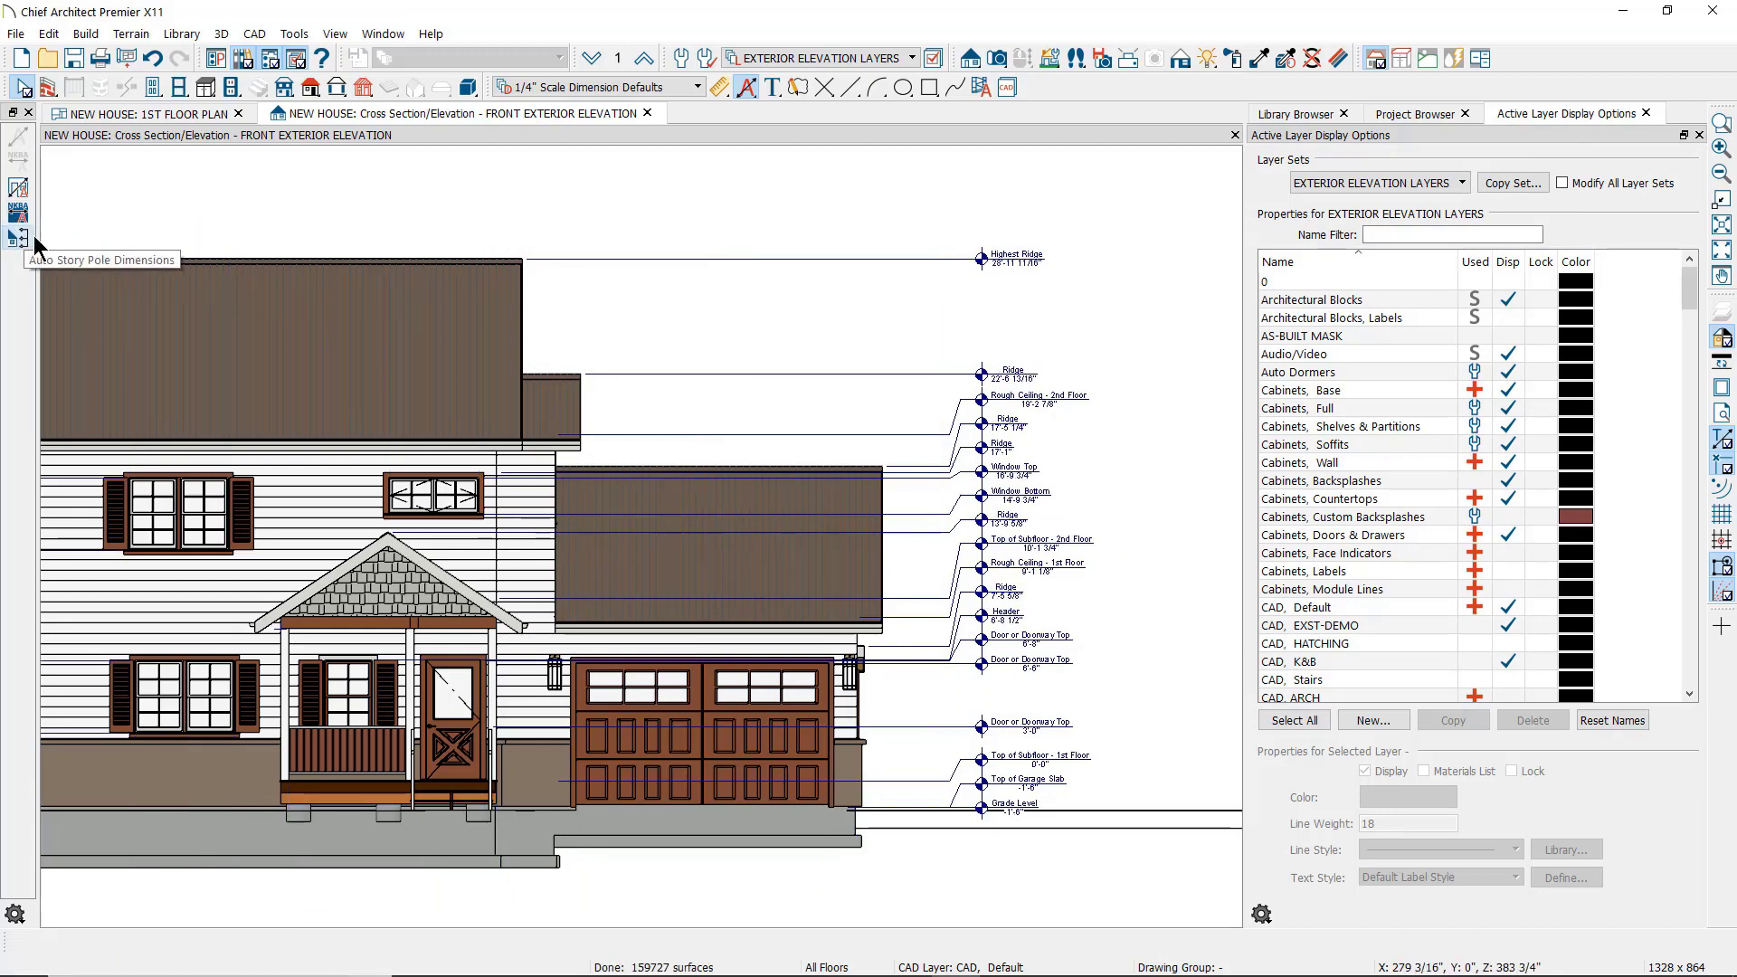
scroll(993, 496, down, 1)
scroll(993, 496, down, 1)
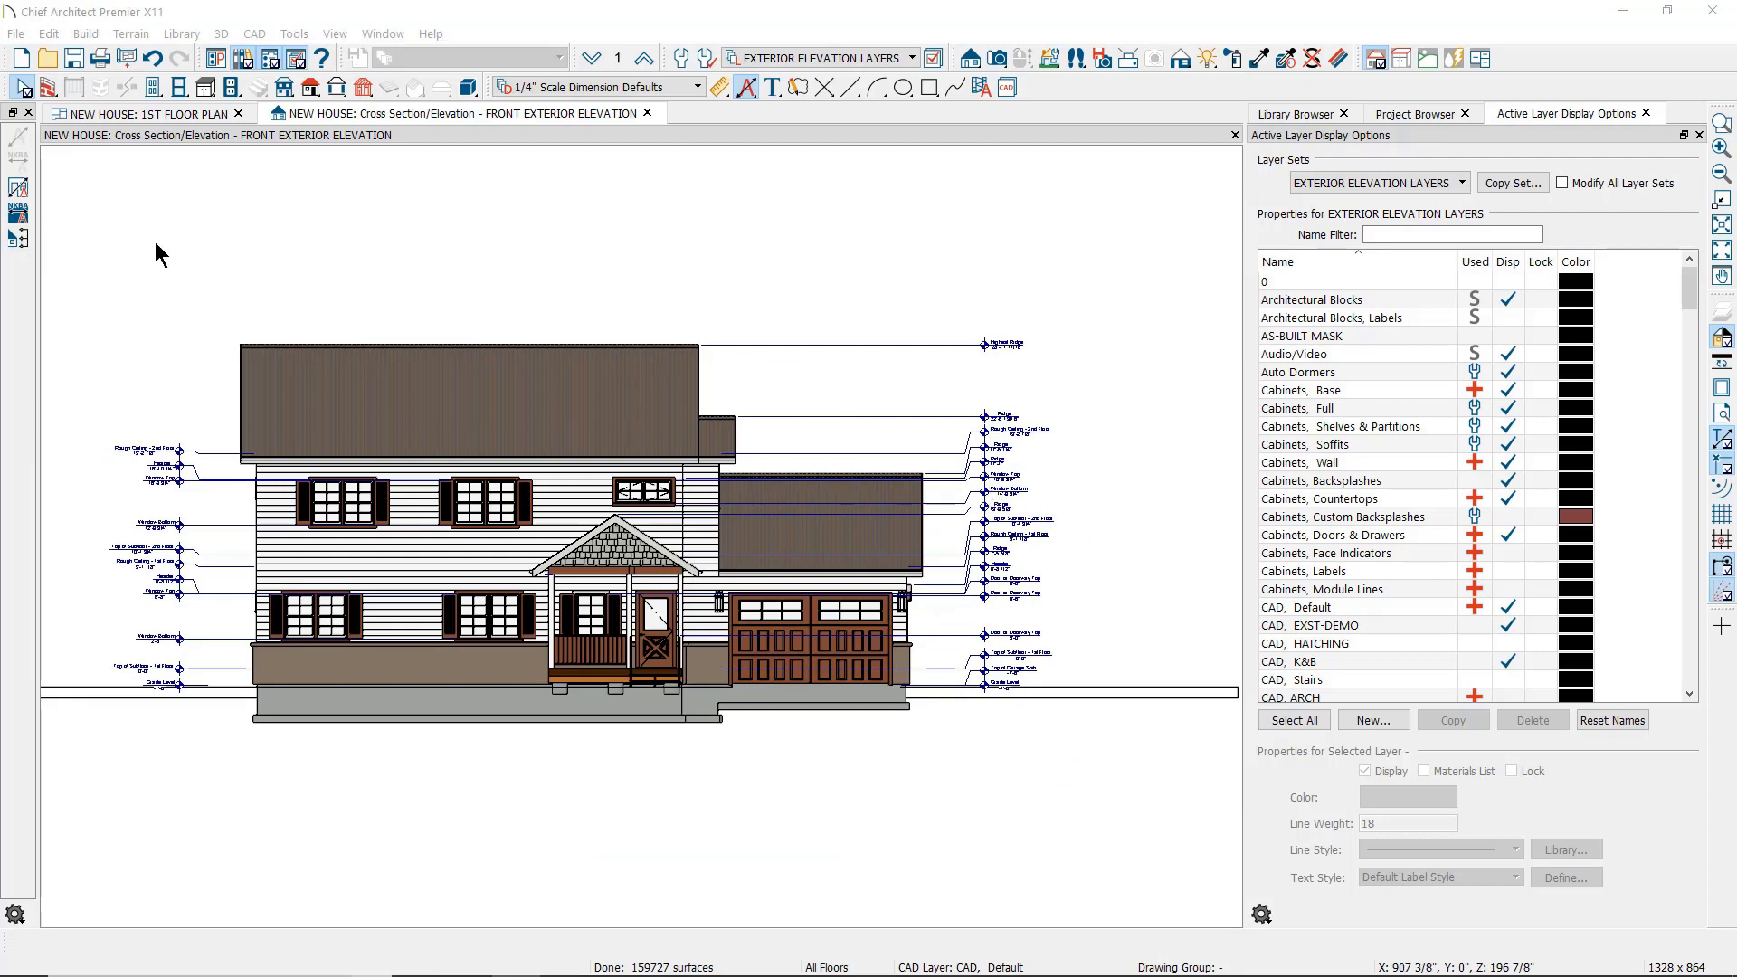
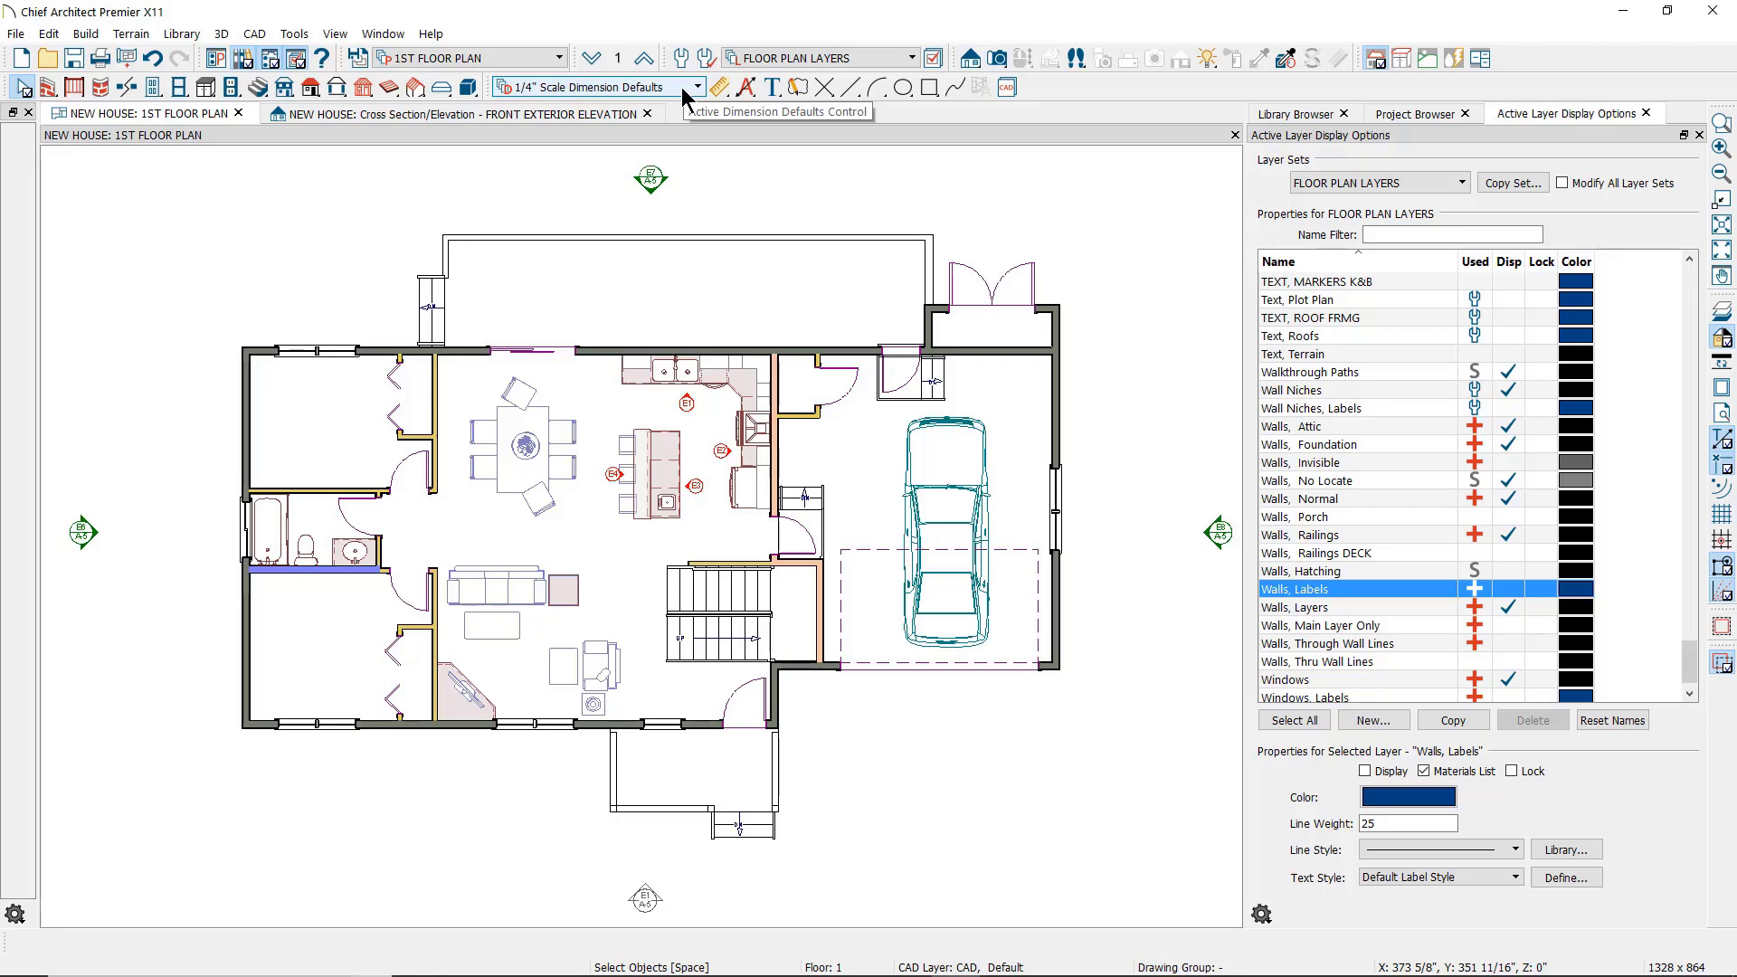
- Place a backclipped cross section camera on the 1st floor plan, starting just outside the rear deck
click(968, 63)
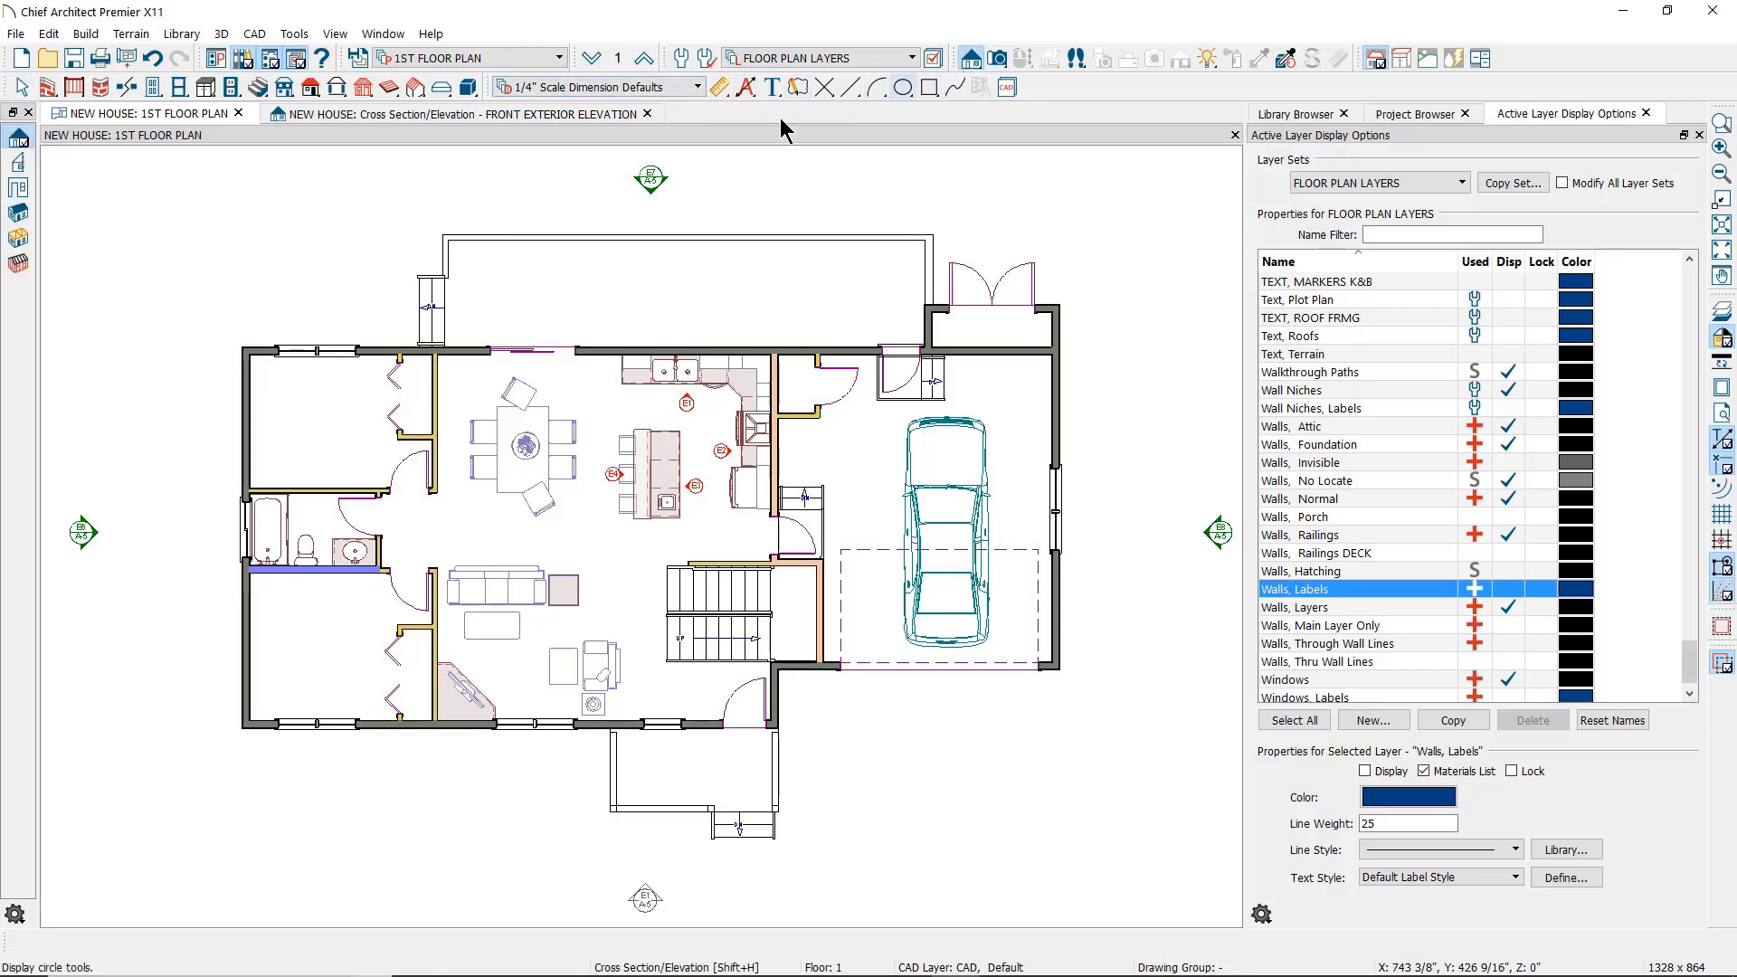
click(17, 163)
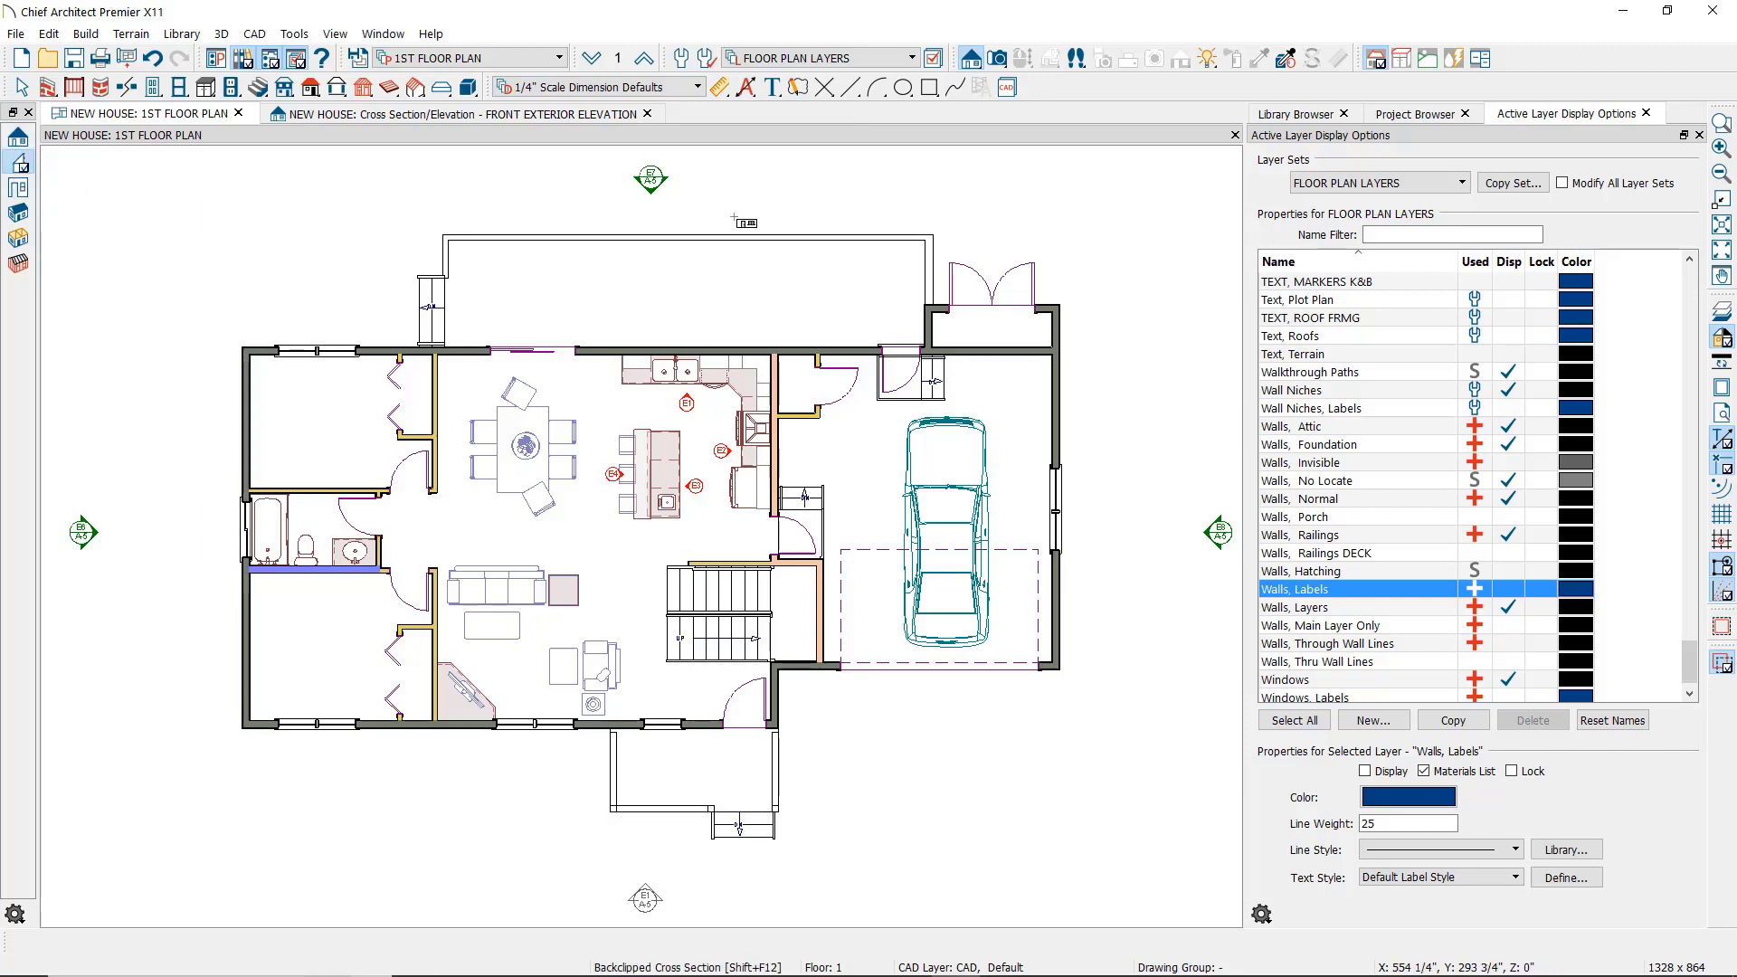
drag(741, 220, 711, 347)
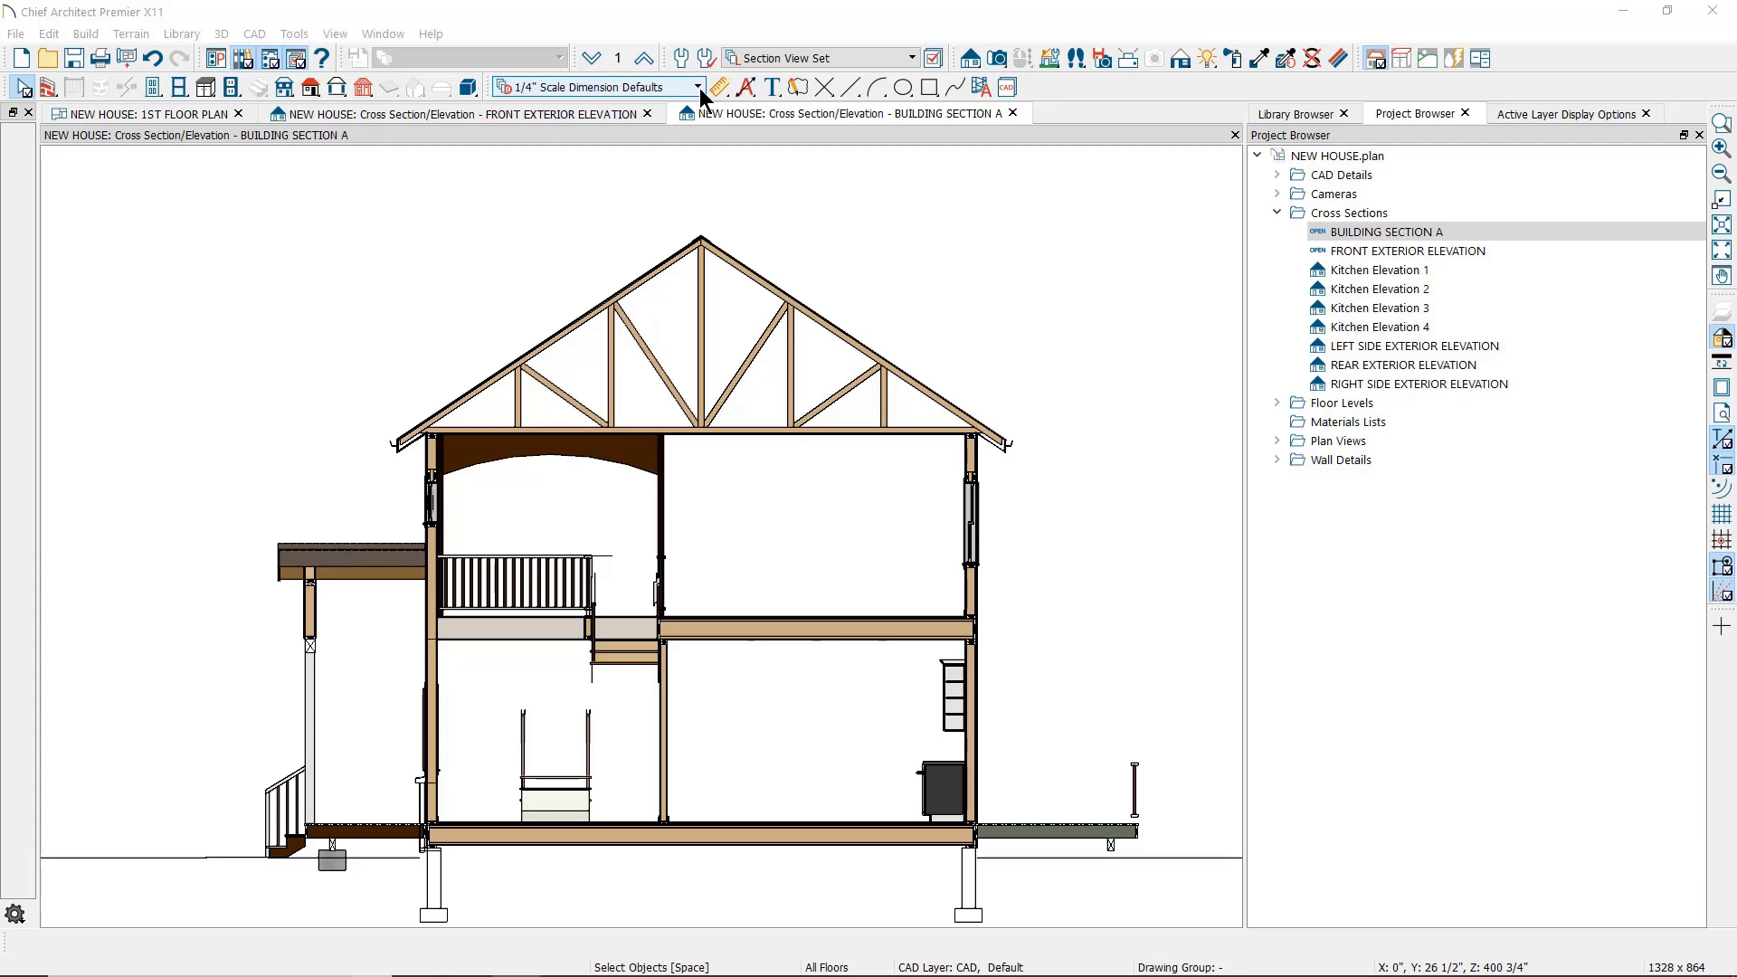
- Check the Default Settings and the available active dimension defaults in the BUILDING SECTION A view
click(683, 60)
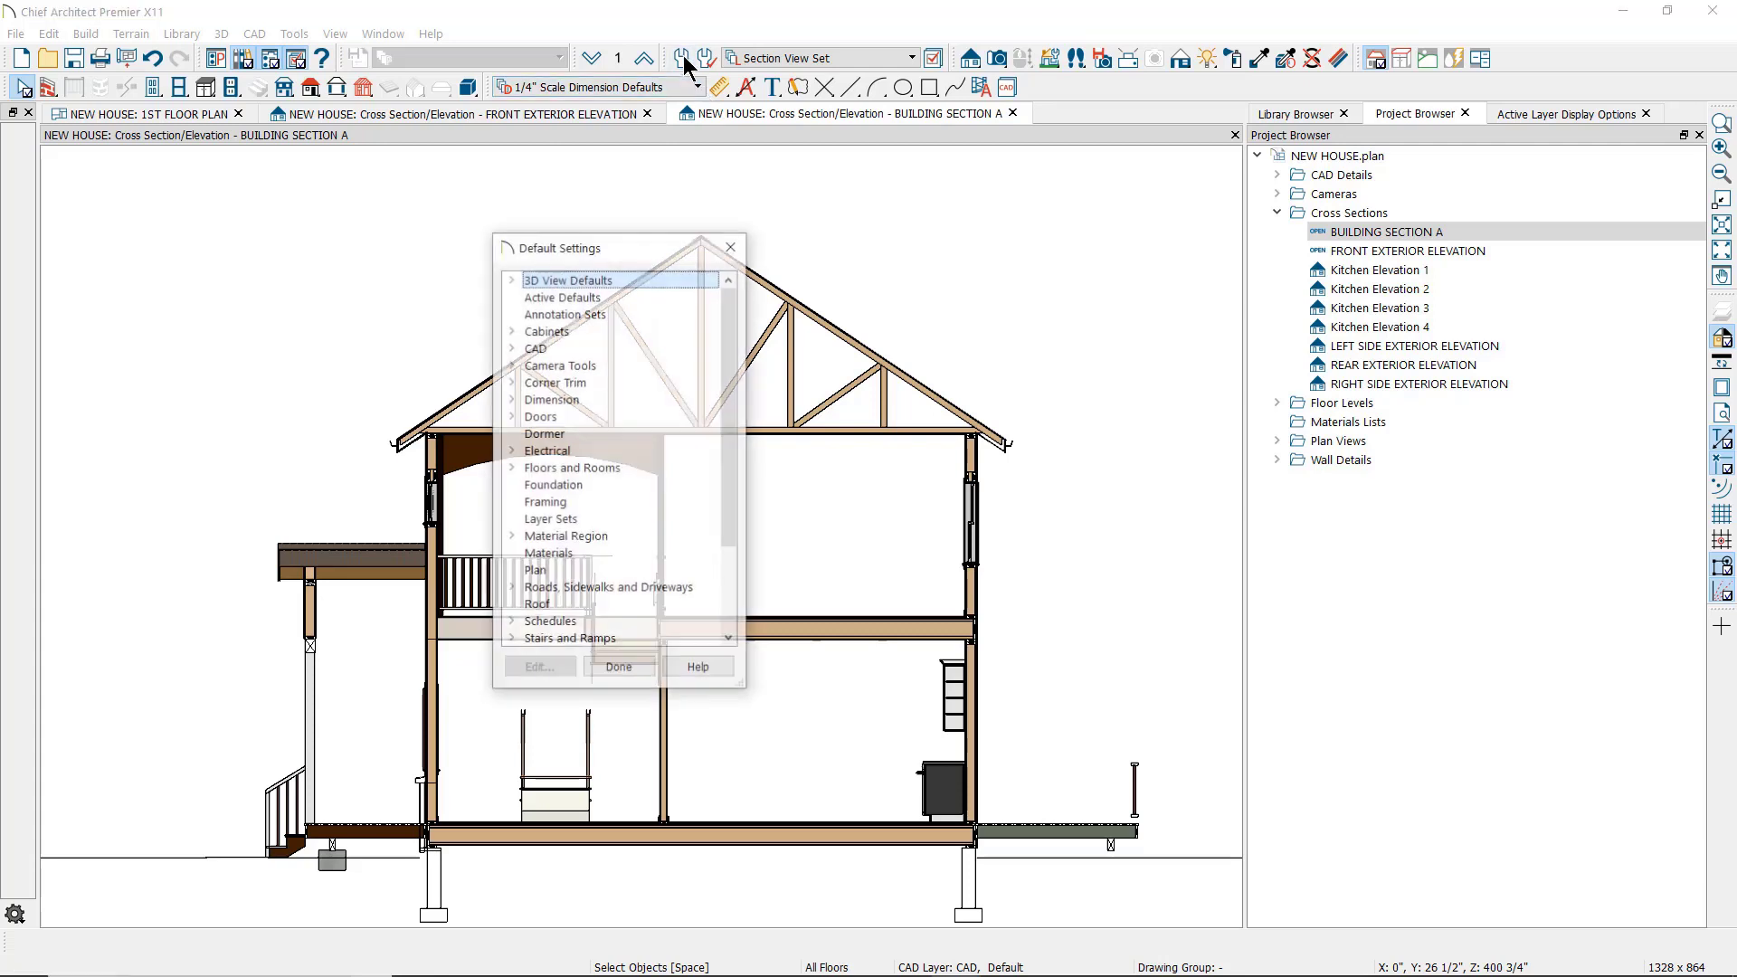
click(619, 668)
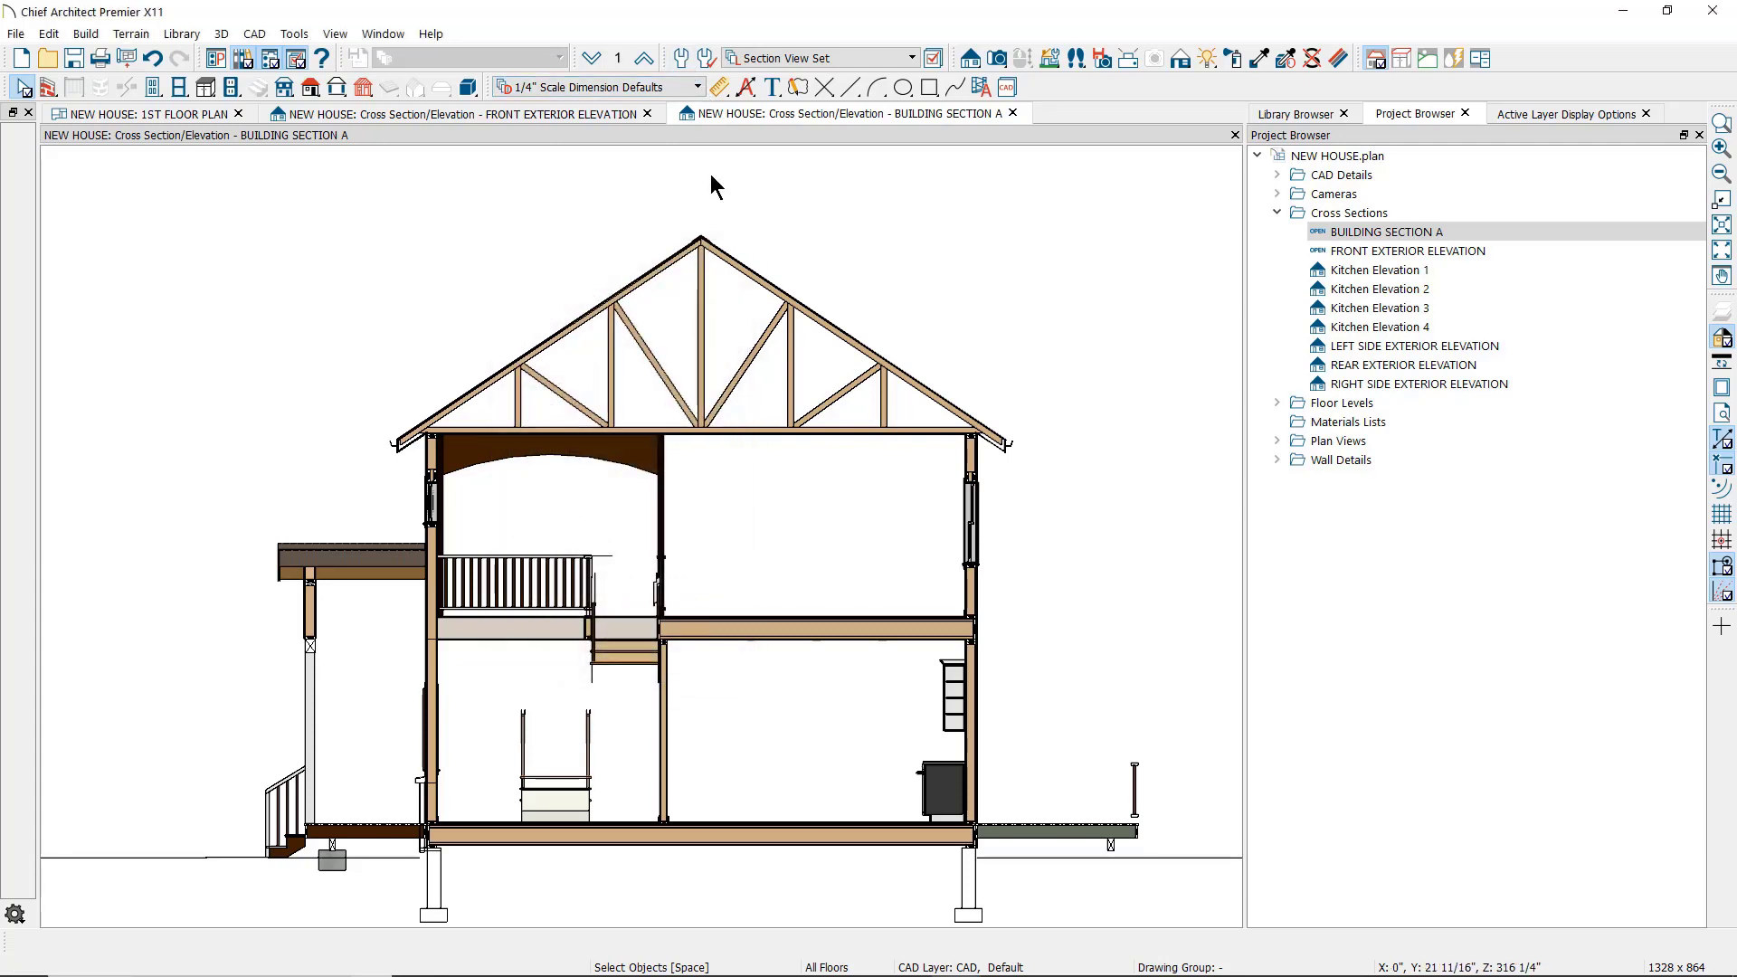
click(698, 86)
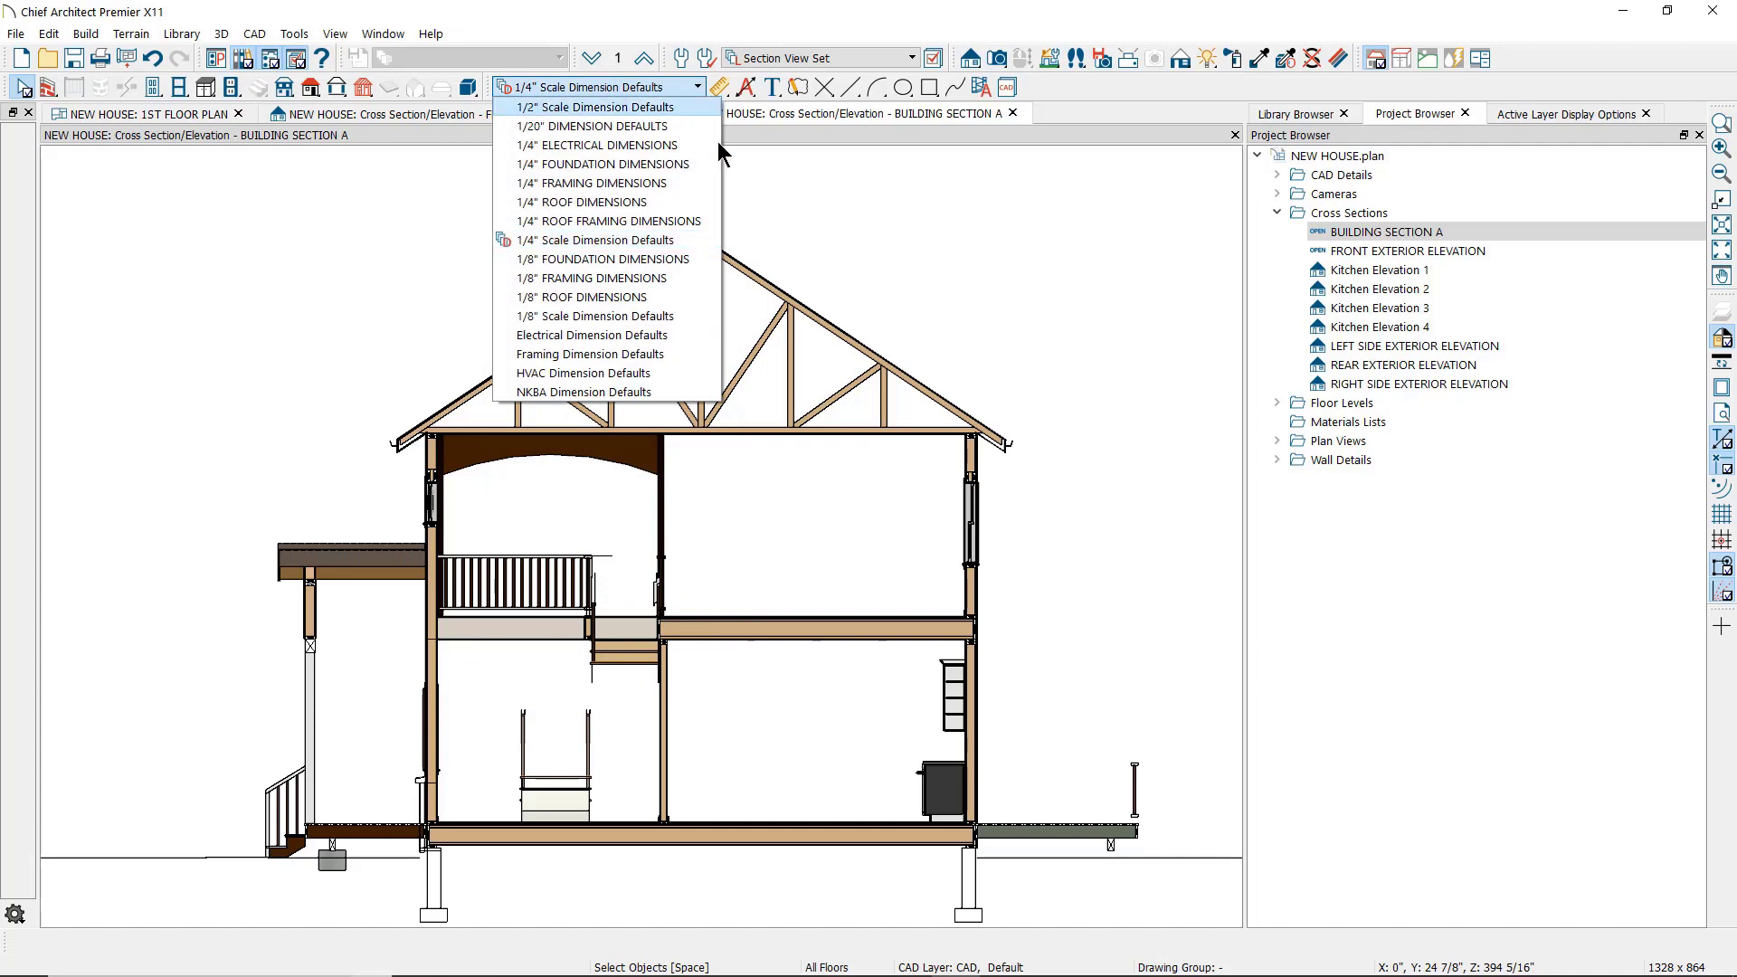
click(791, 209)
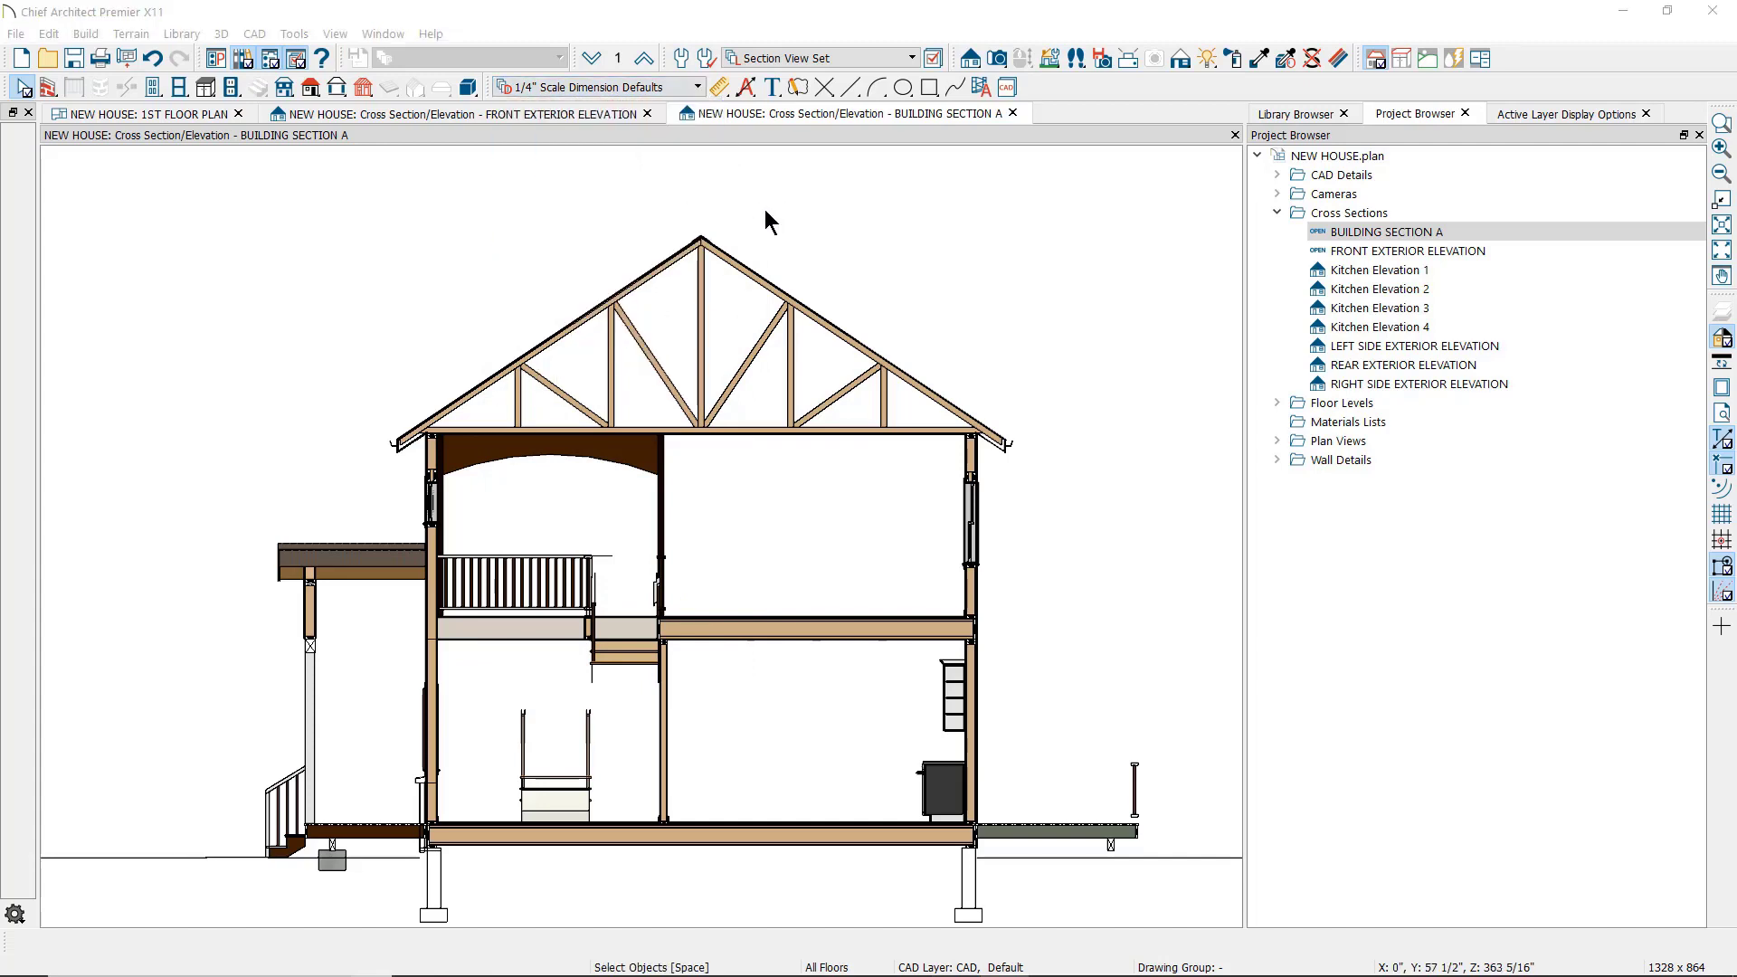
- Add a manual dimension for the upper-floor railing's height and a point-to-point dimension from the floor to the arch's peak
click(720, 87)
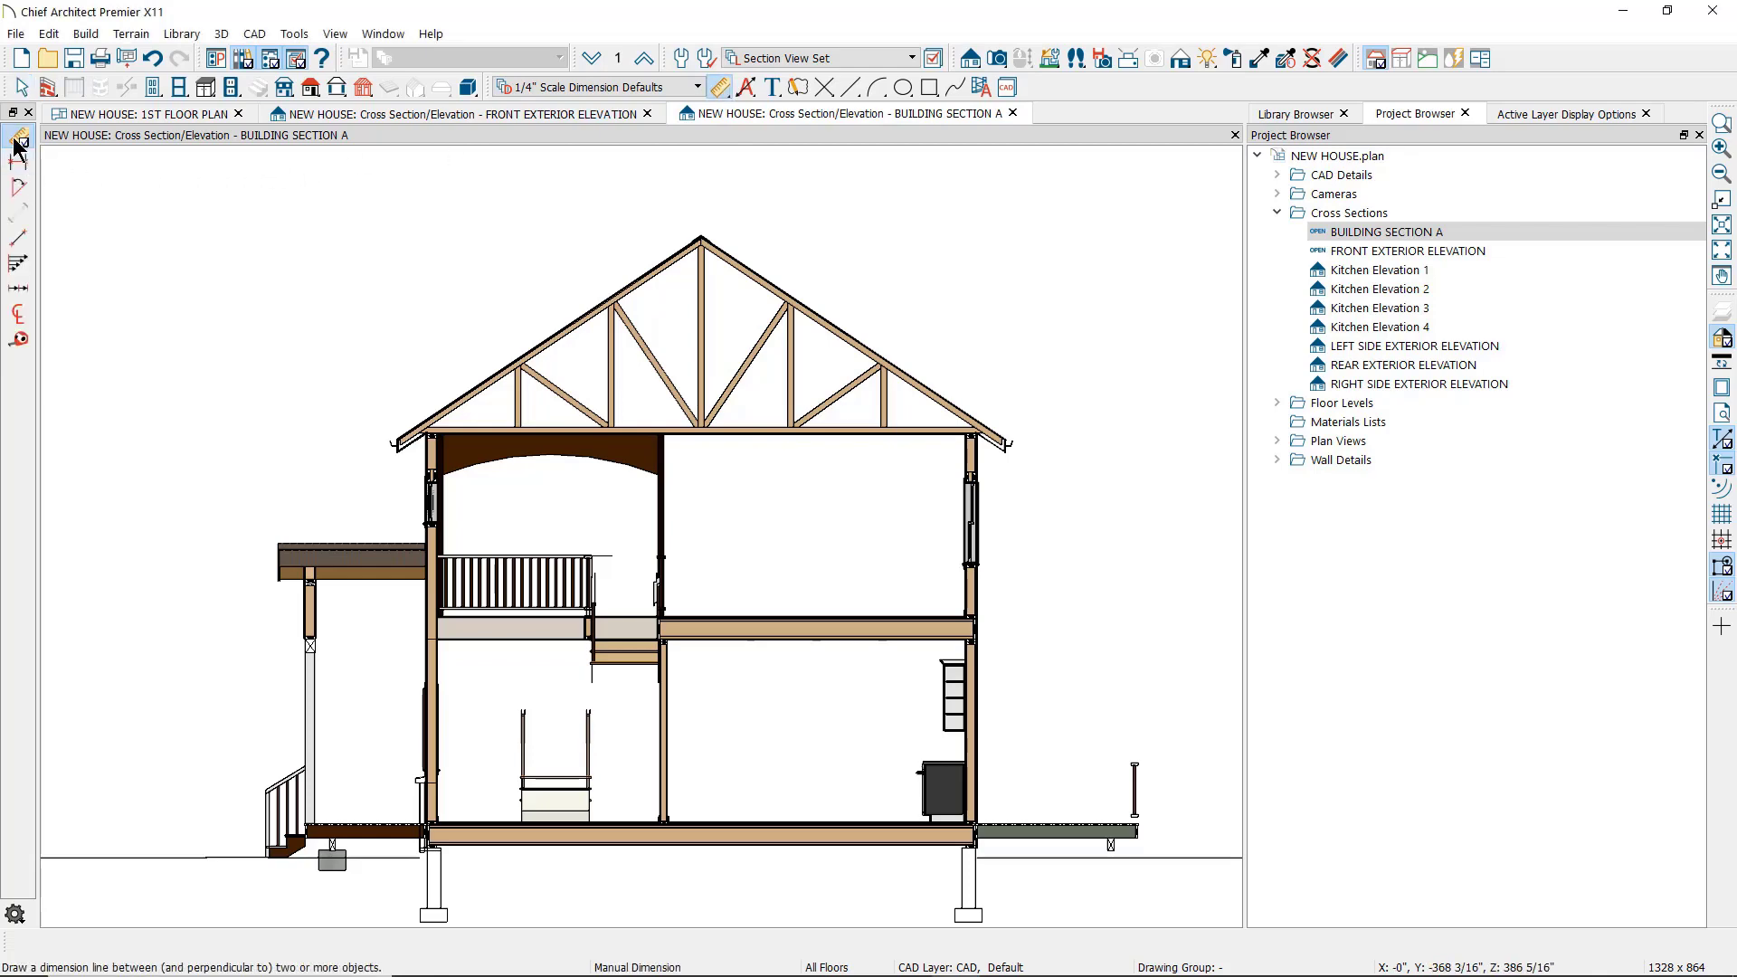
scroll(519, 637, up, 5)
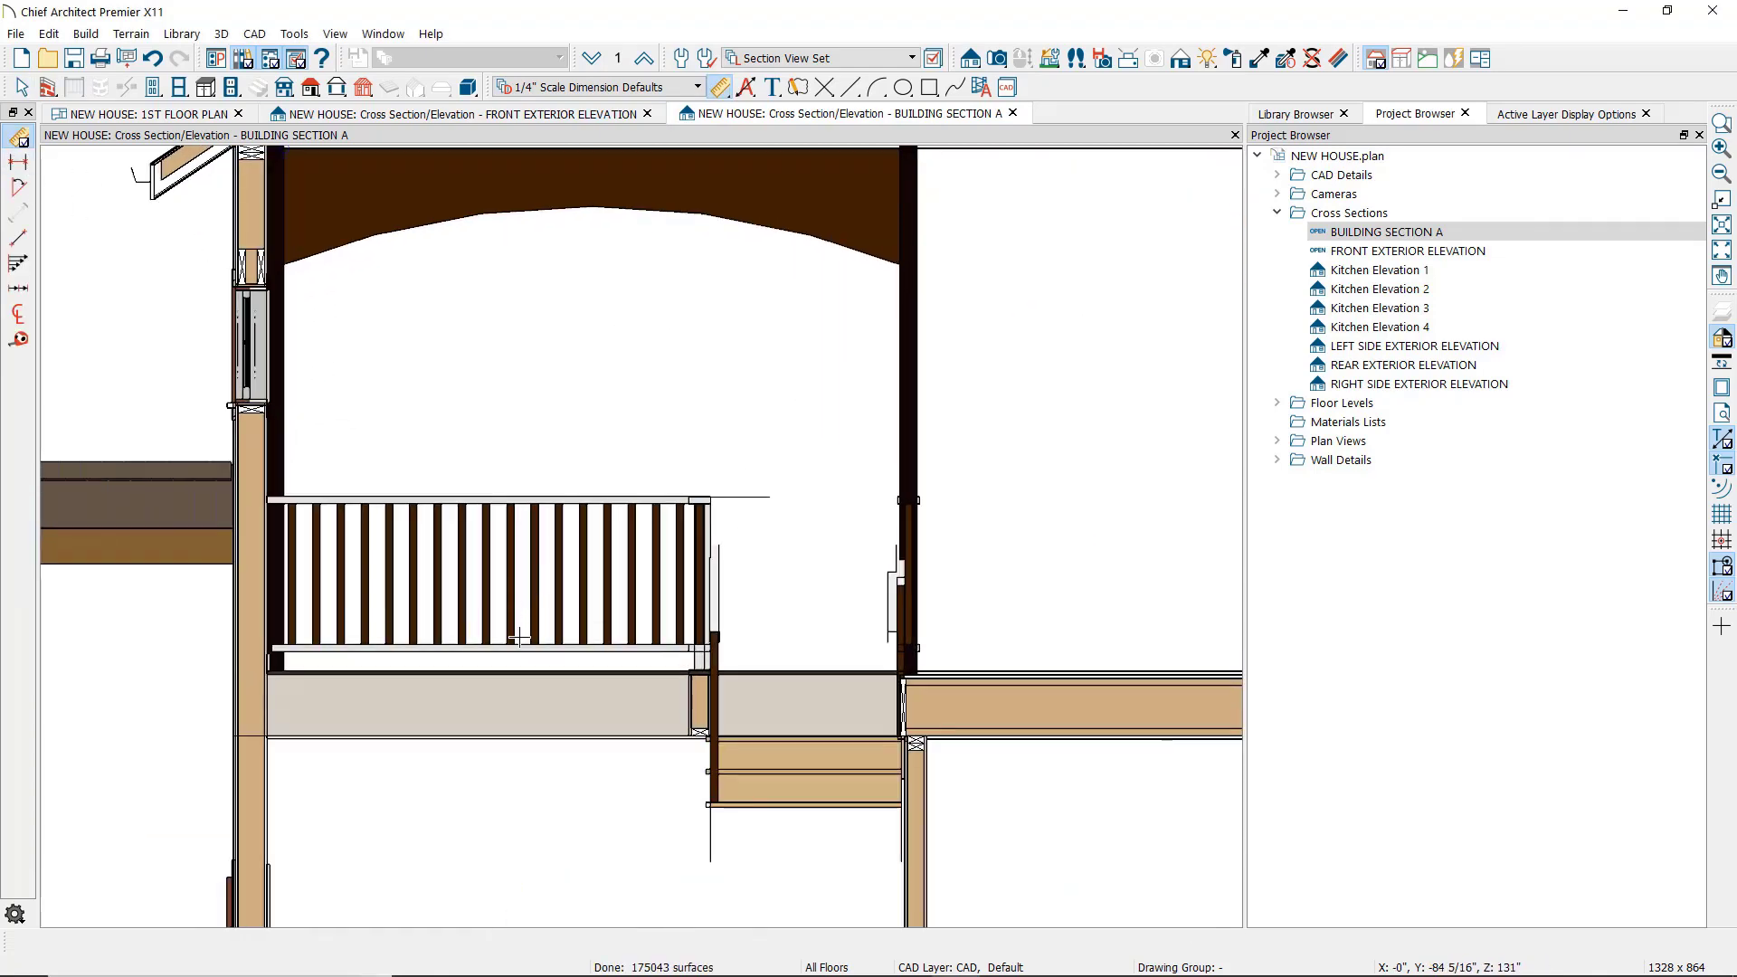
drag(519, 638, 529, 492)
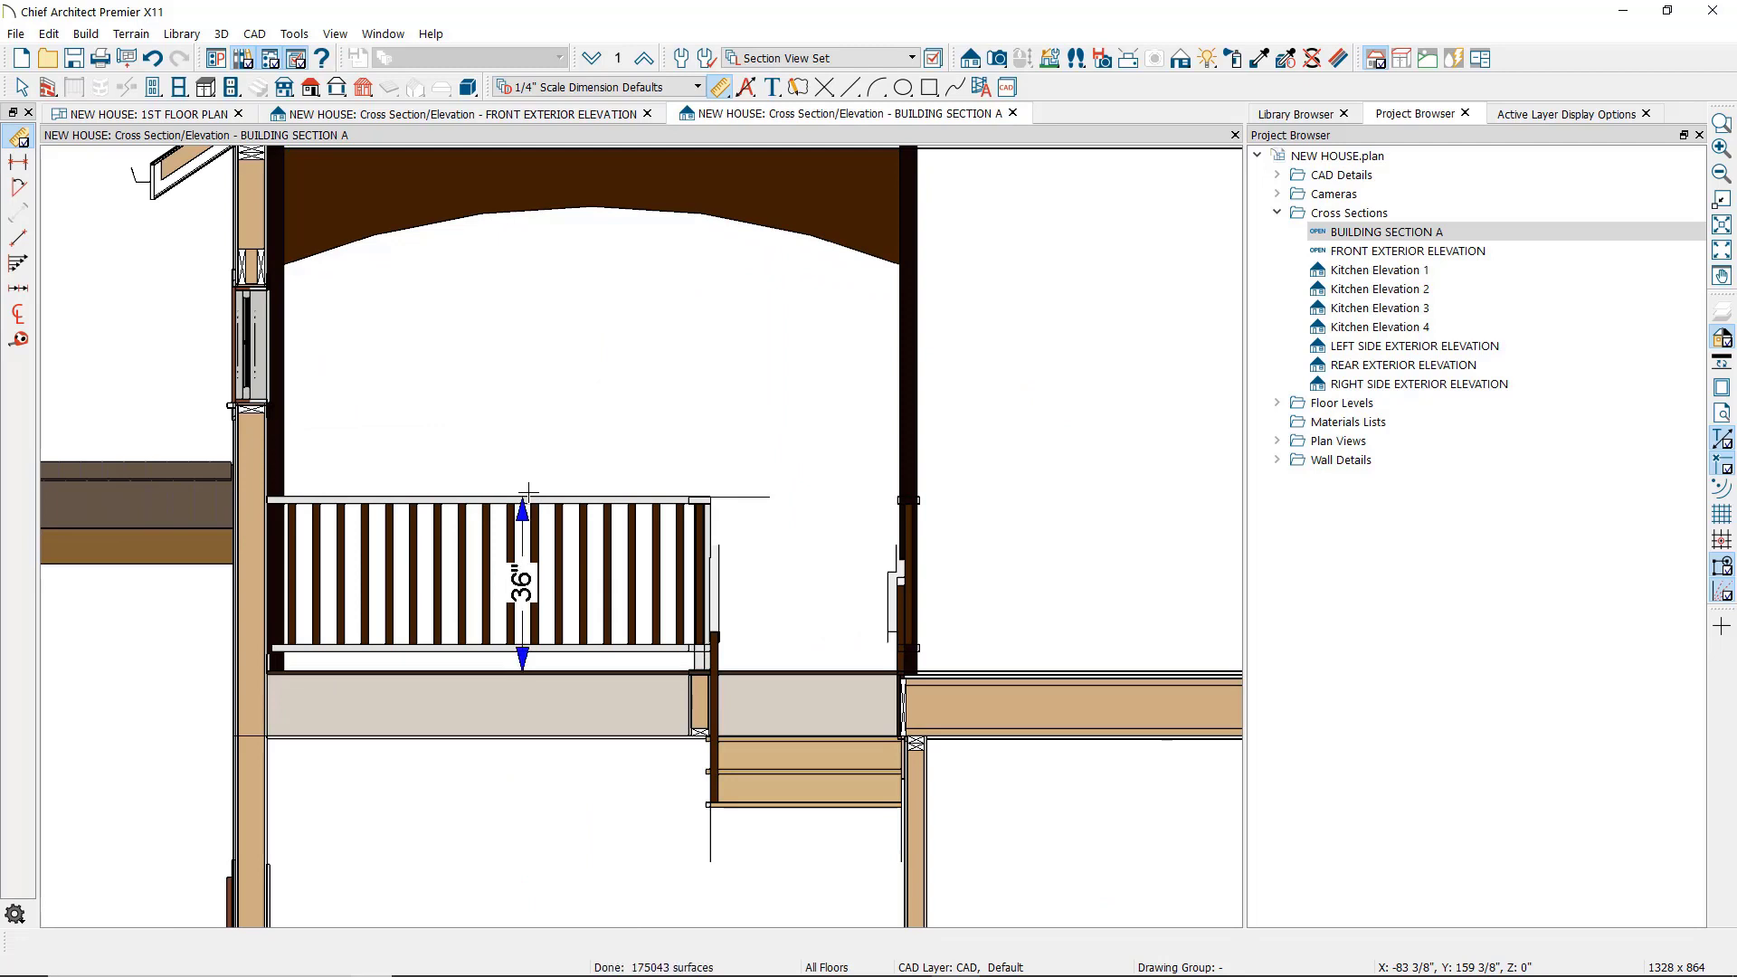
click(16, 240)
drag(584, 672, 587, 207)
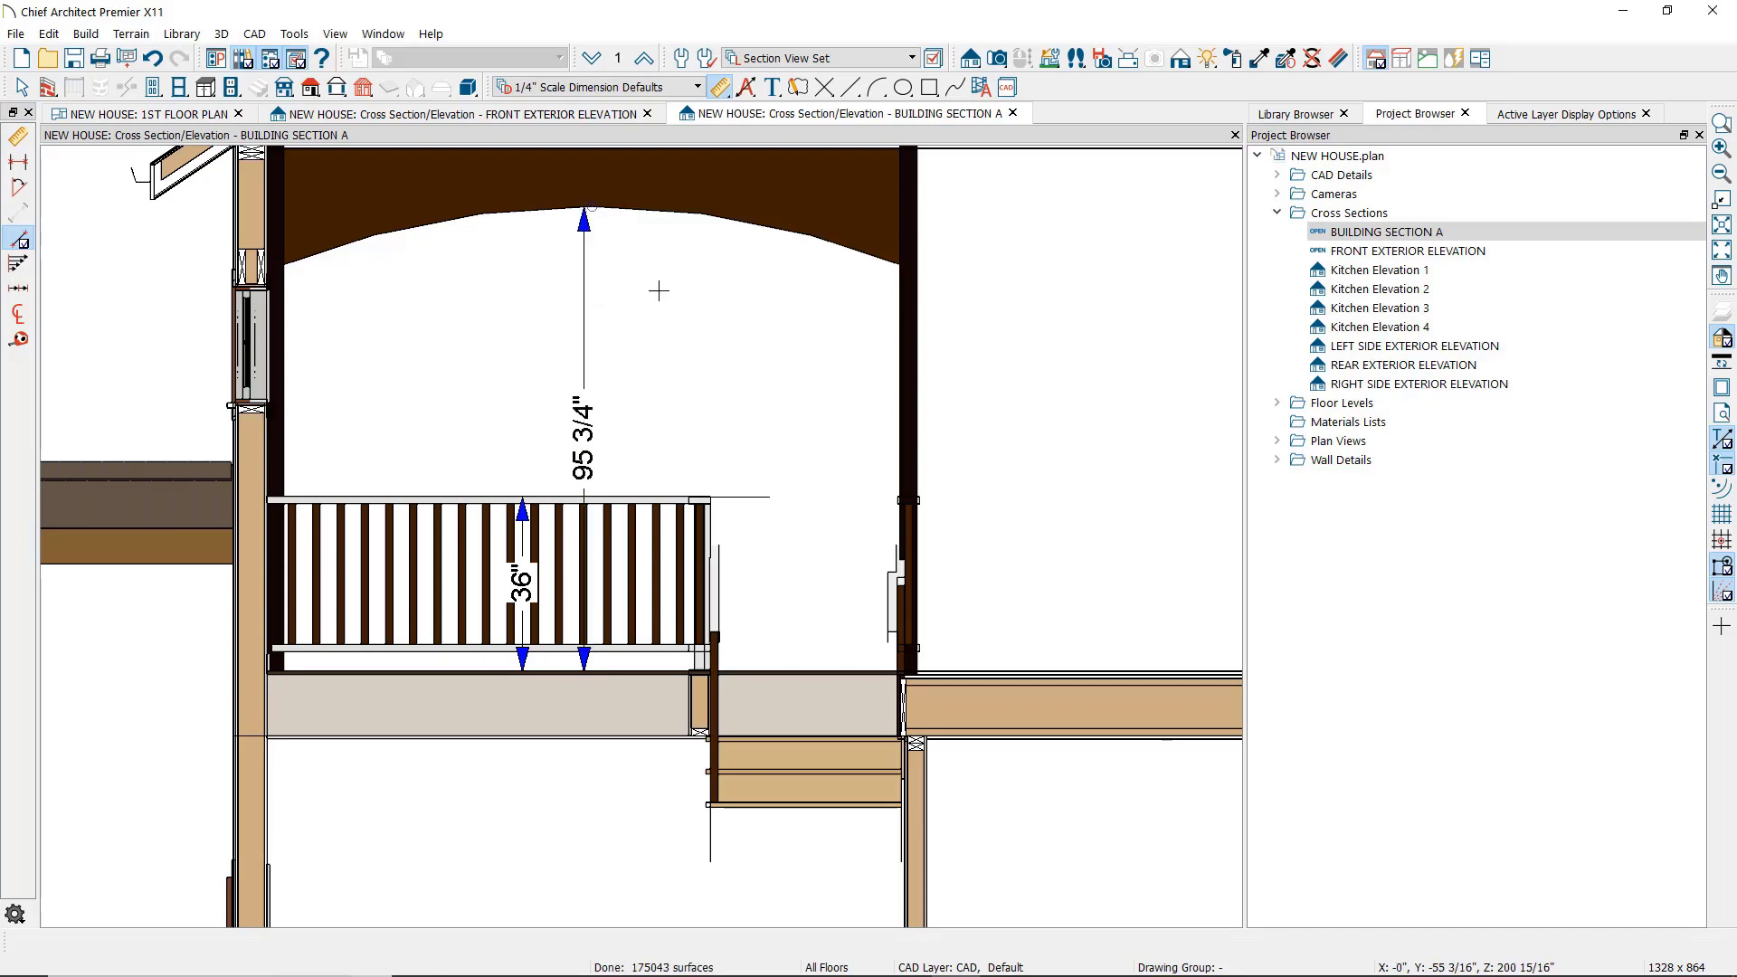
- Try automatic elevation dimensions on the whole building section, and undo them
scroll(659, 291, down, 6)
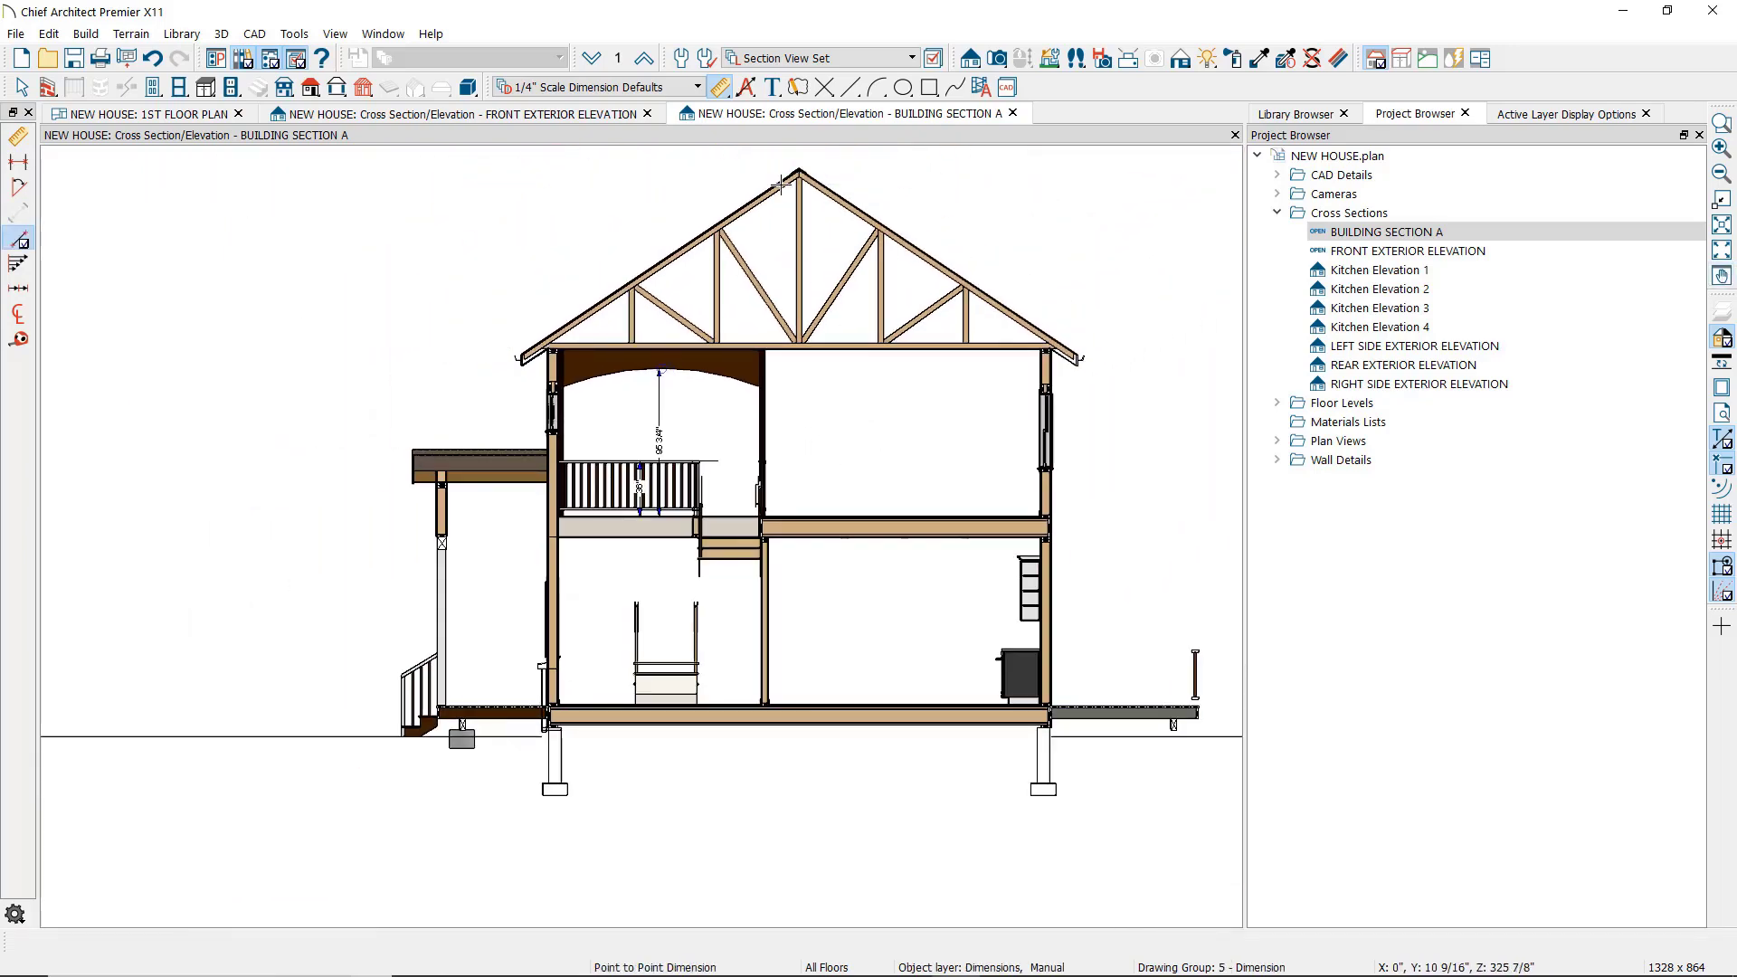
click(747, 87)
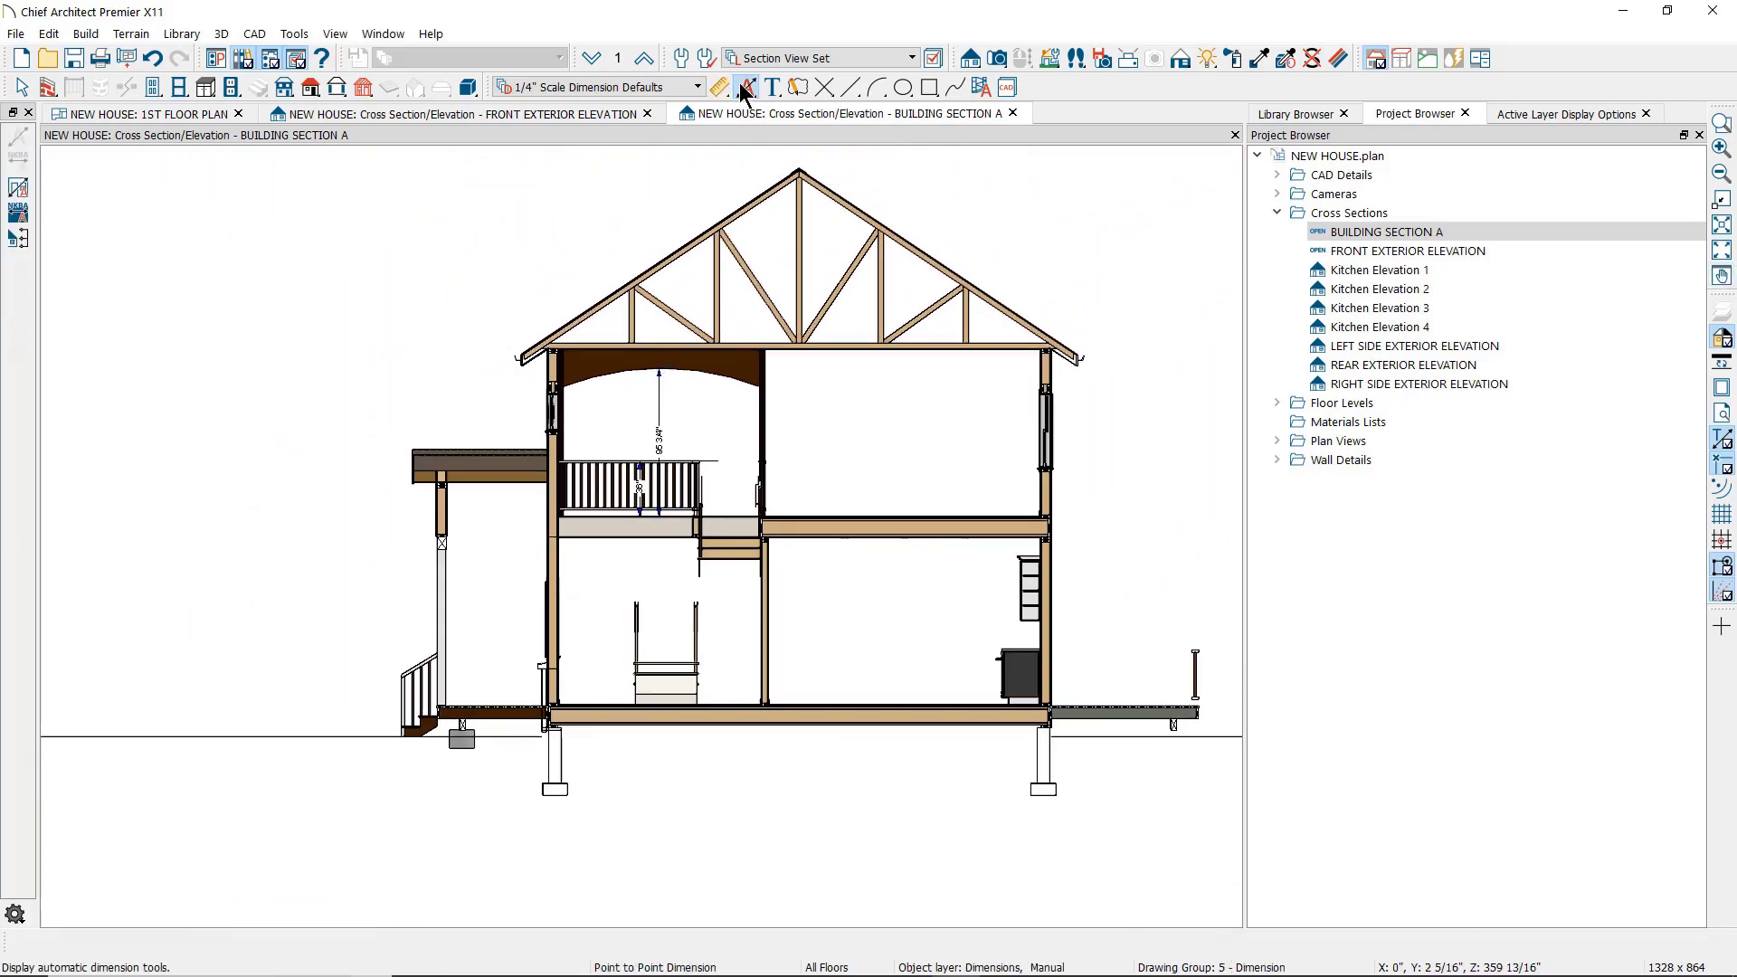
click(19, 191)
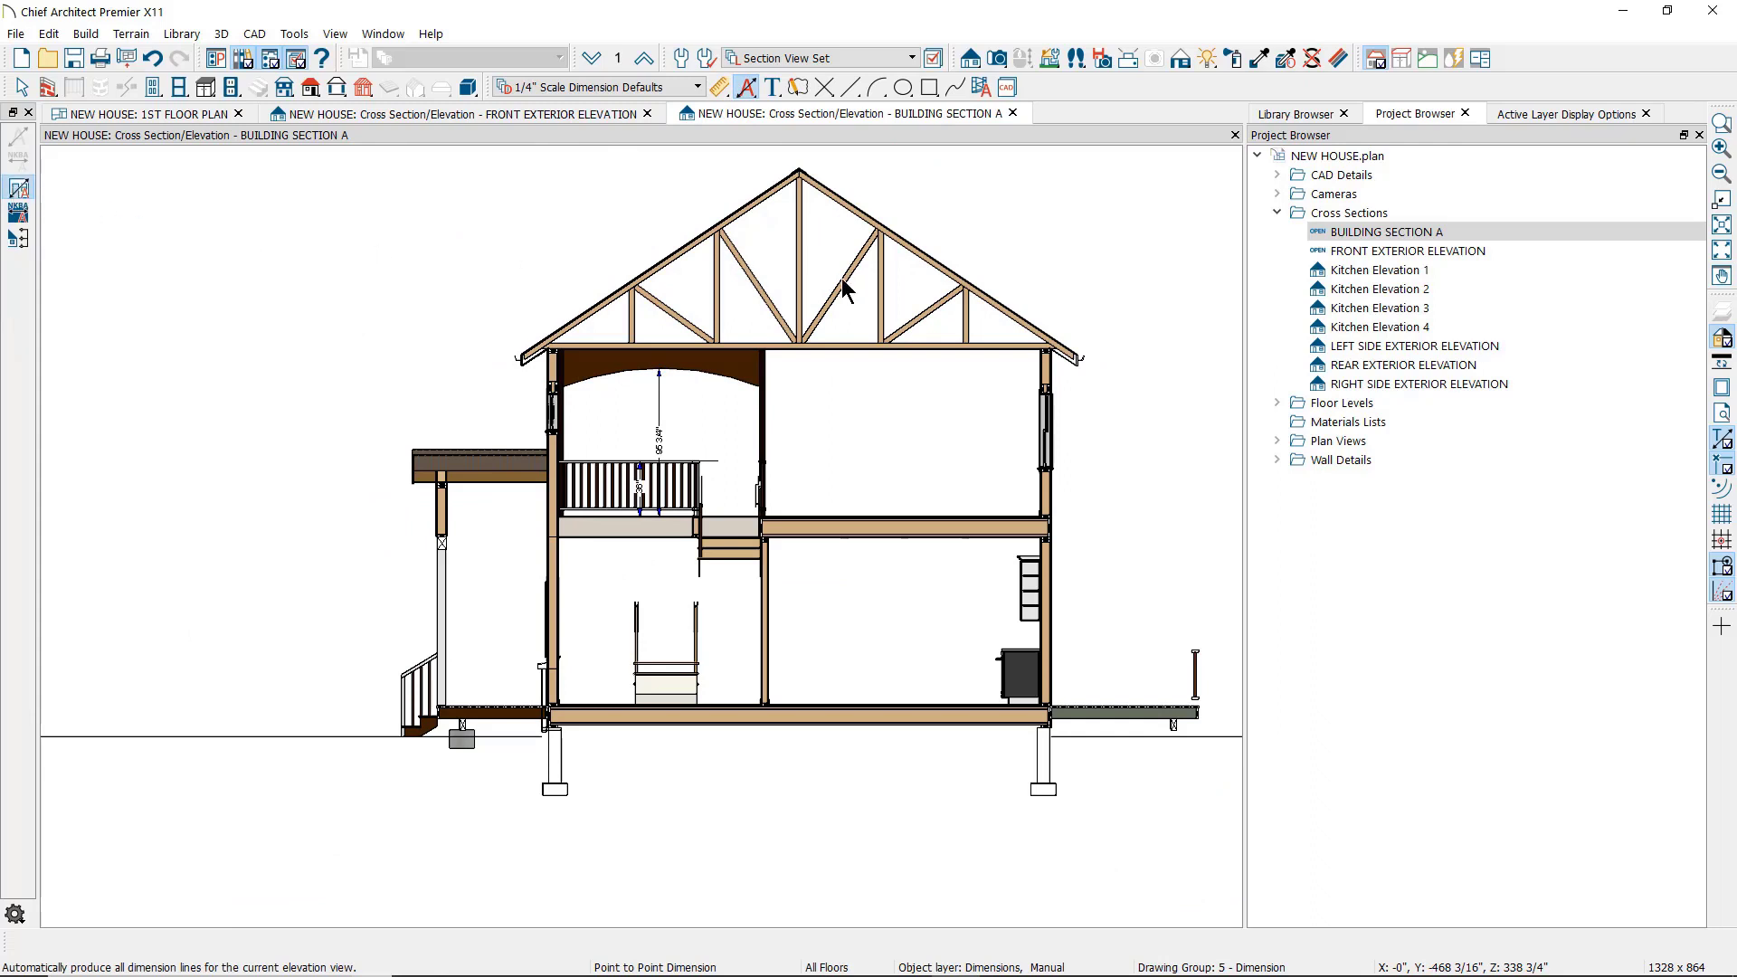
click(152, 60)
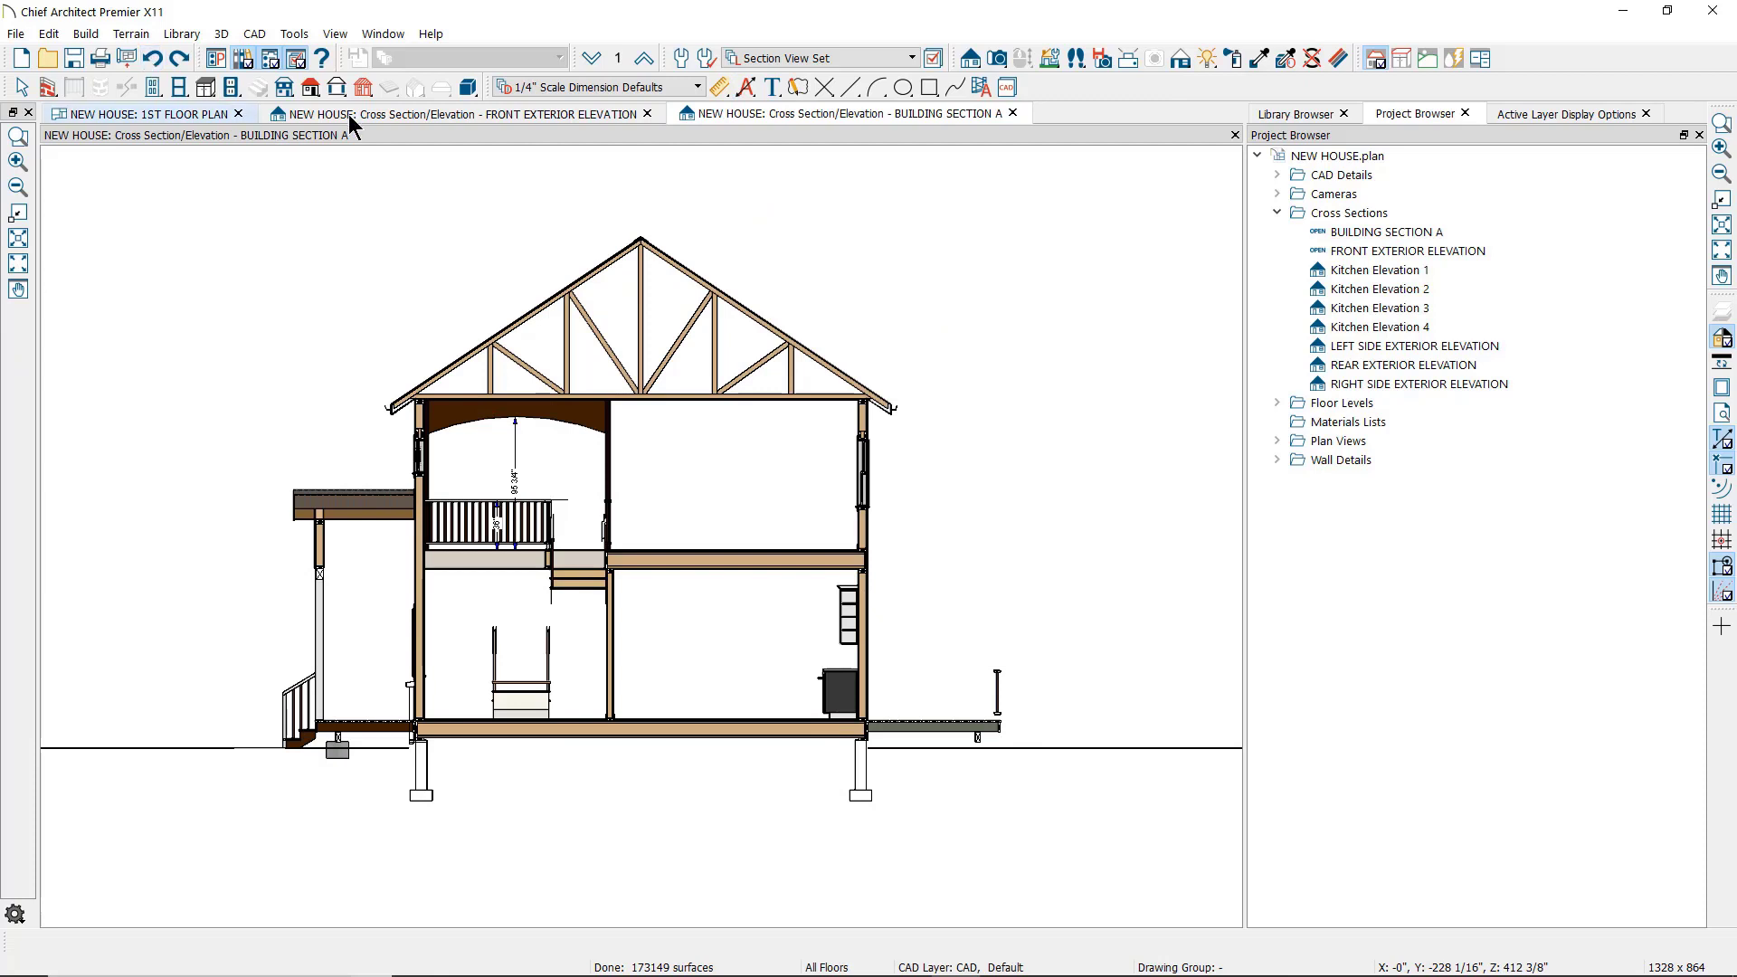
- Generate automatic story pole dimensions on both sides of the building section
click(747, 88)
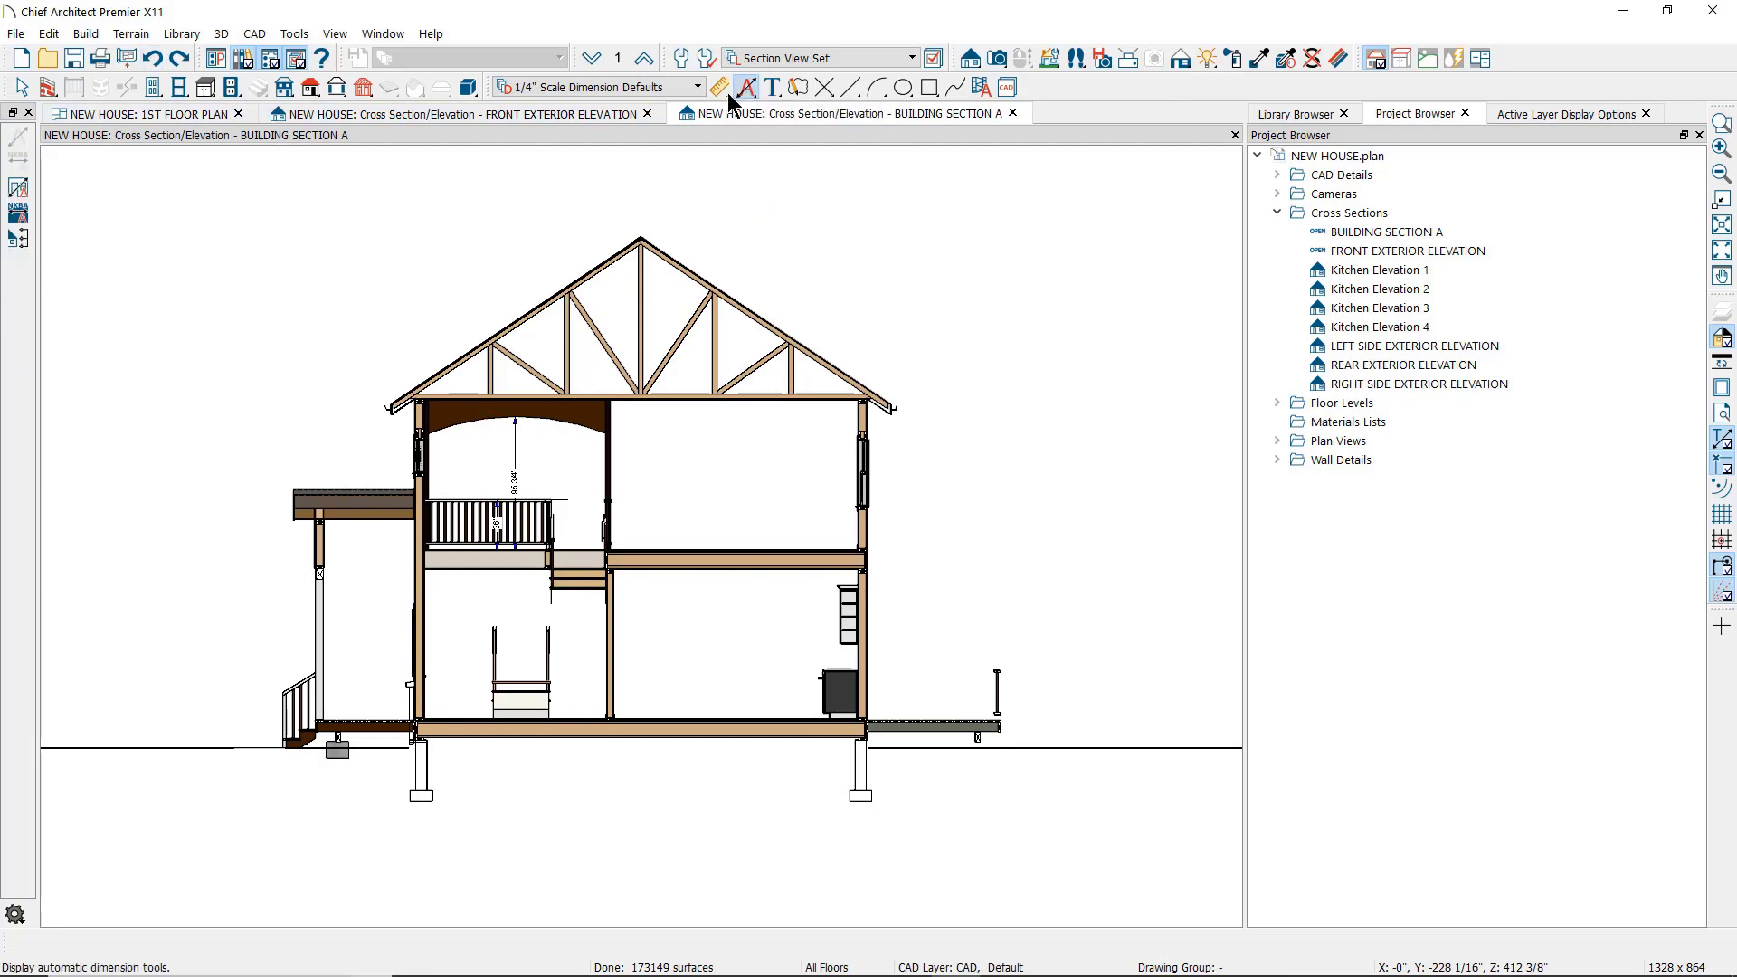
click(16, 241)
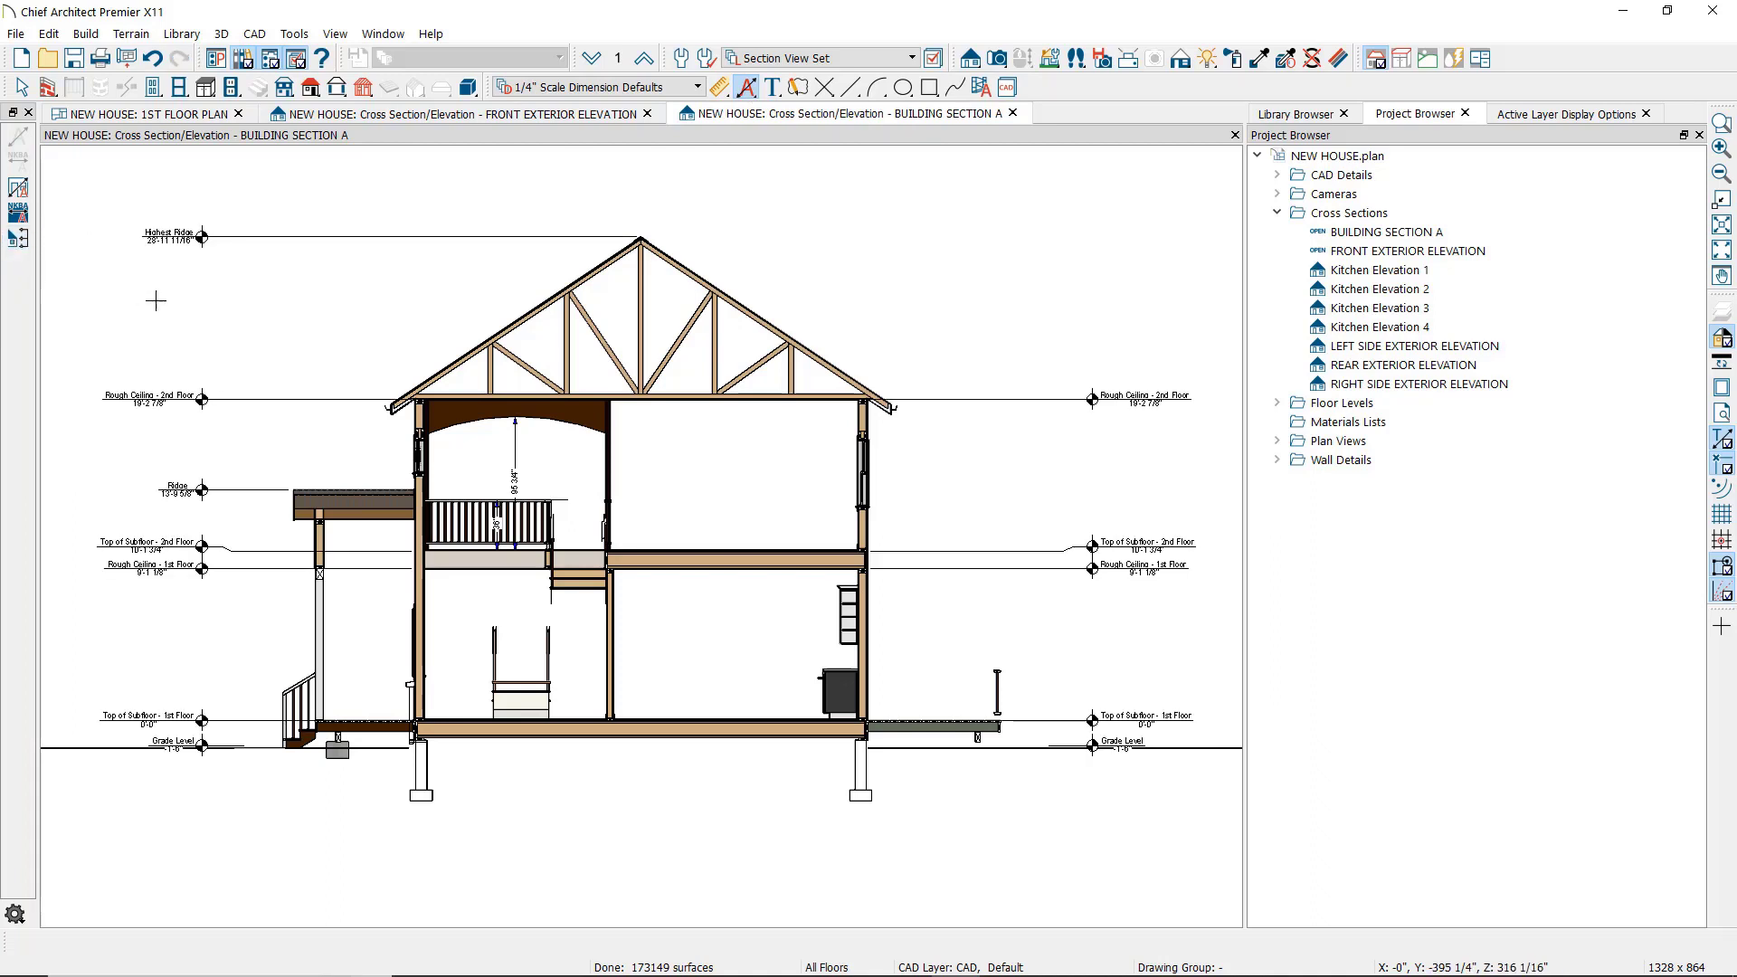